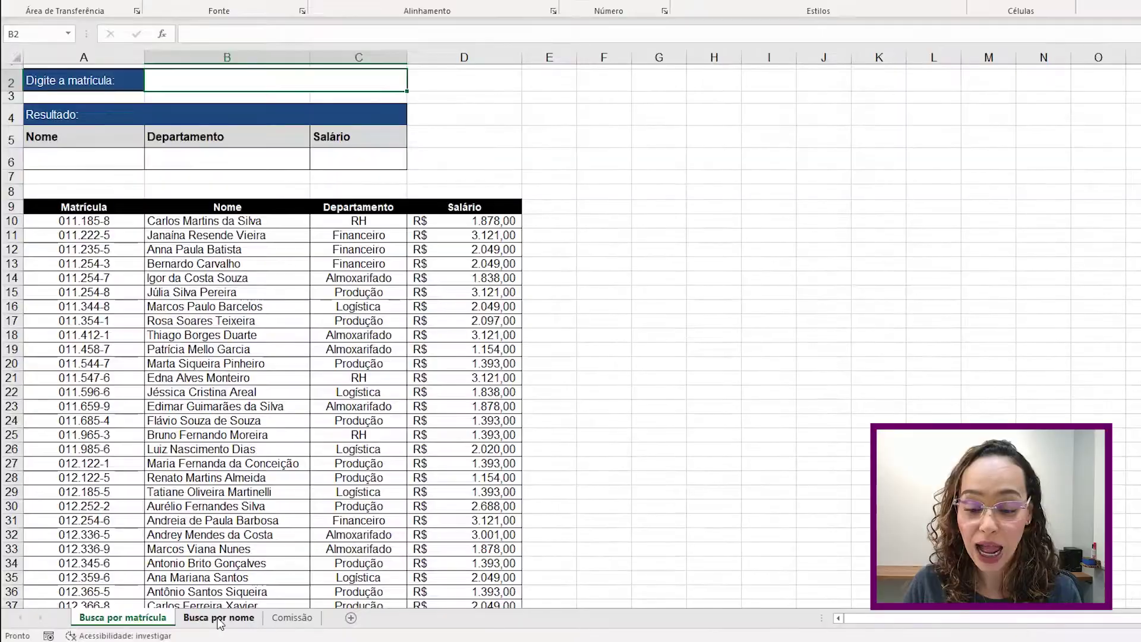
Step: Copy the first employee's matrícula from A10 into the lookup cell B2
{"action": "left_click", "coordinate": [183, 607]}
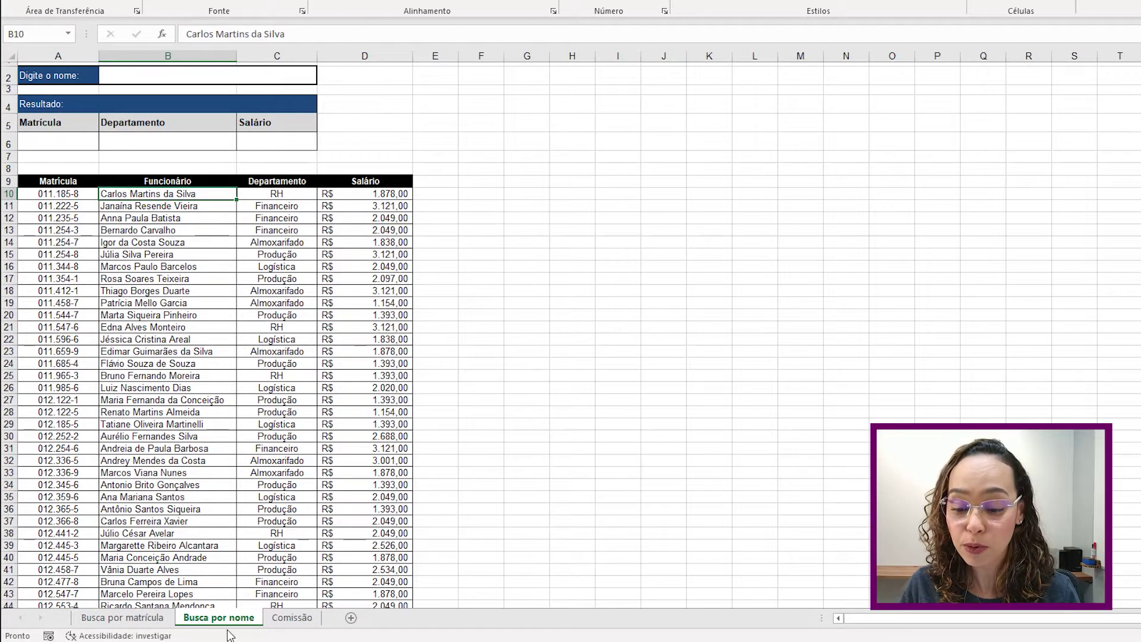
{"action": "left_click", "coordinate": [288, 619]}
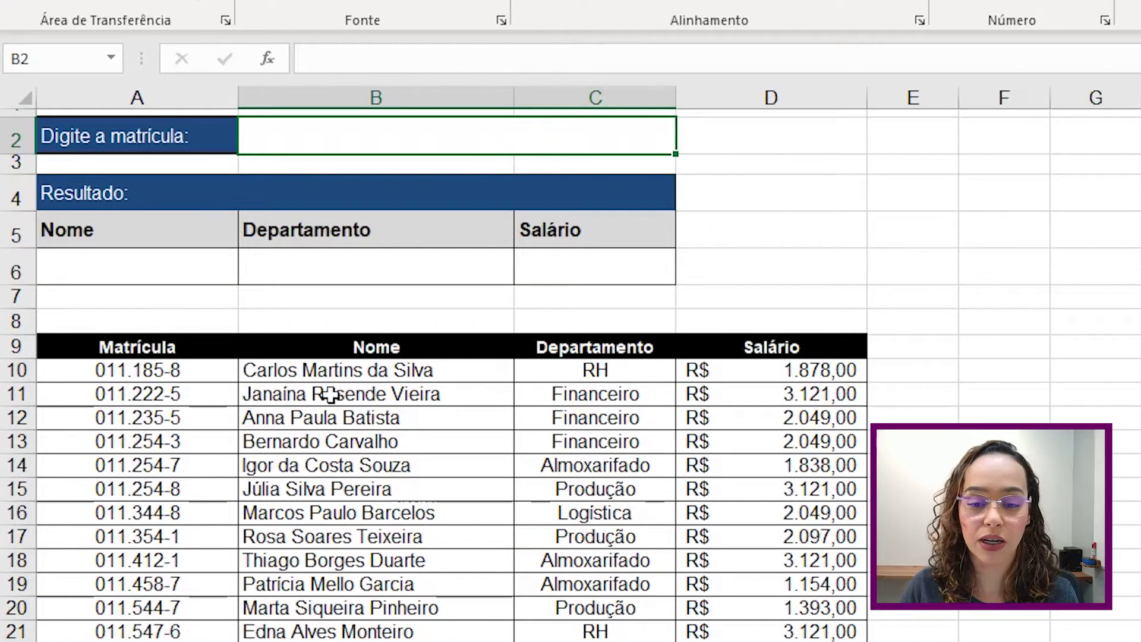
{"action": "left_click", "coordinate": [149, 371]}
{"action": "key", "text": "ctrl+c"}
{"action": "left_click", "coordinate": [366, 142]}
{"action": "key", "text": "ctrl+v"}
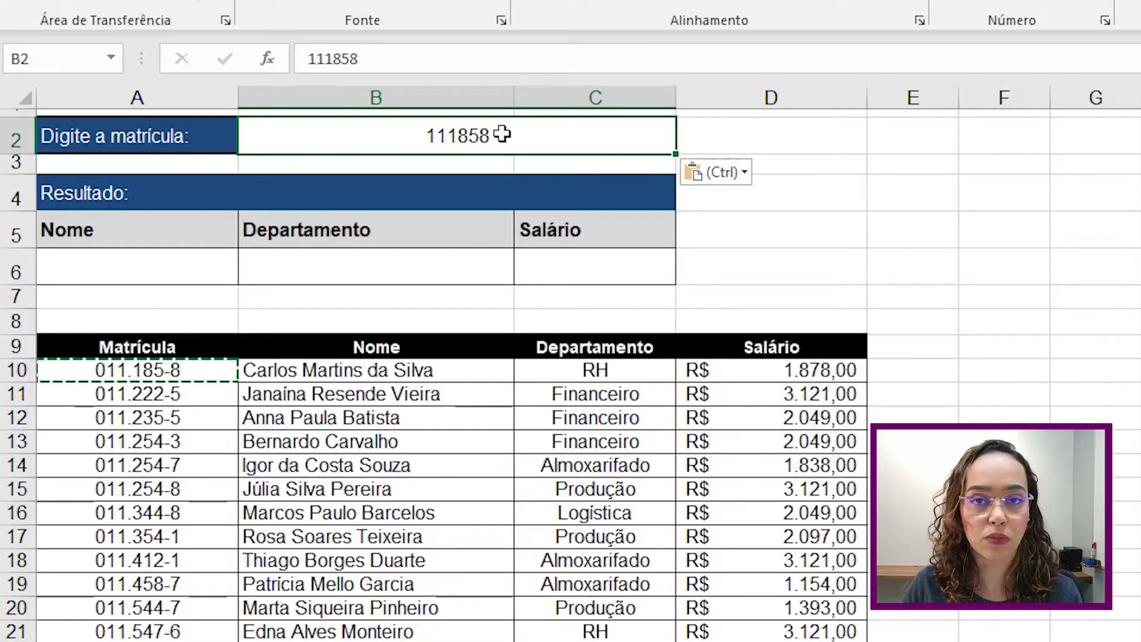
{"action": "left_click", "coordinate": [170, 268]}
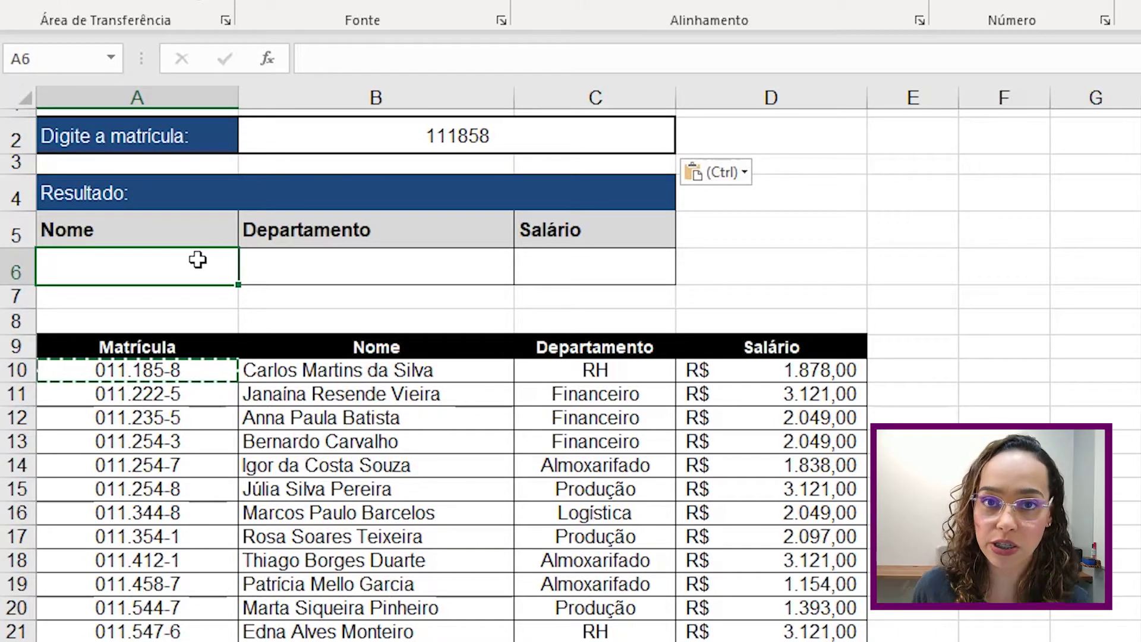
Step: In A6, start =PROCX(B2;A10:A51; to look up B2 within the matrícula range A10:A51
{"action": "type", "text": "="}
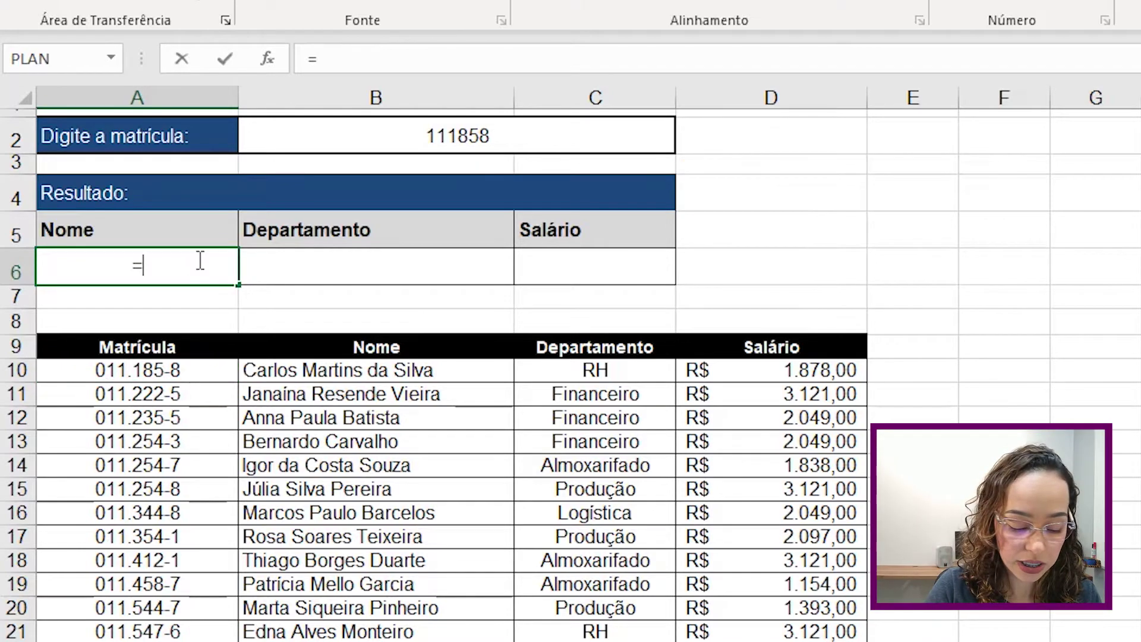
{"action": "type", "text": "procx"}
{"action": "key", "text": "Tab"}
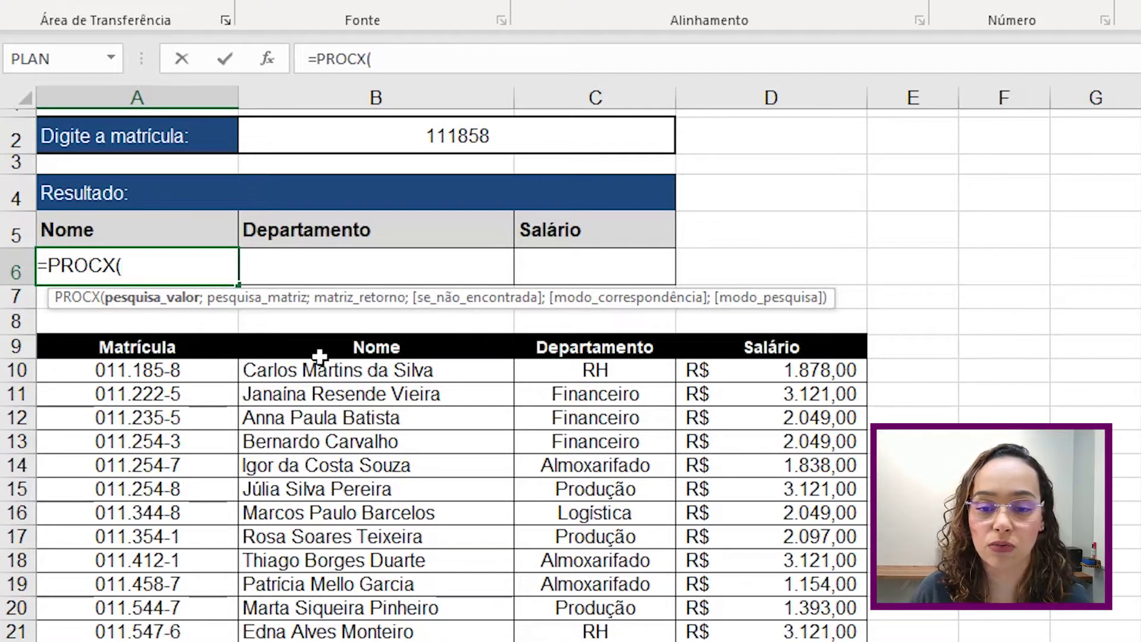
{"action": "left_click", "coordinate": [525, 134]}
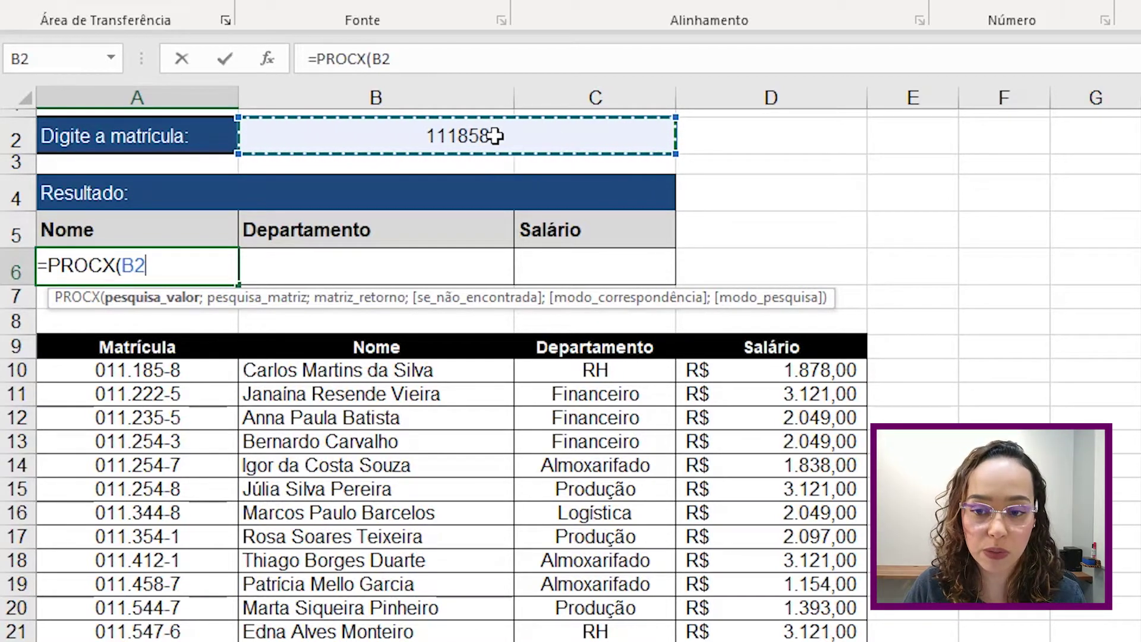
{"action": "type", "text": ";"}
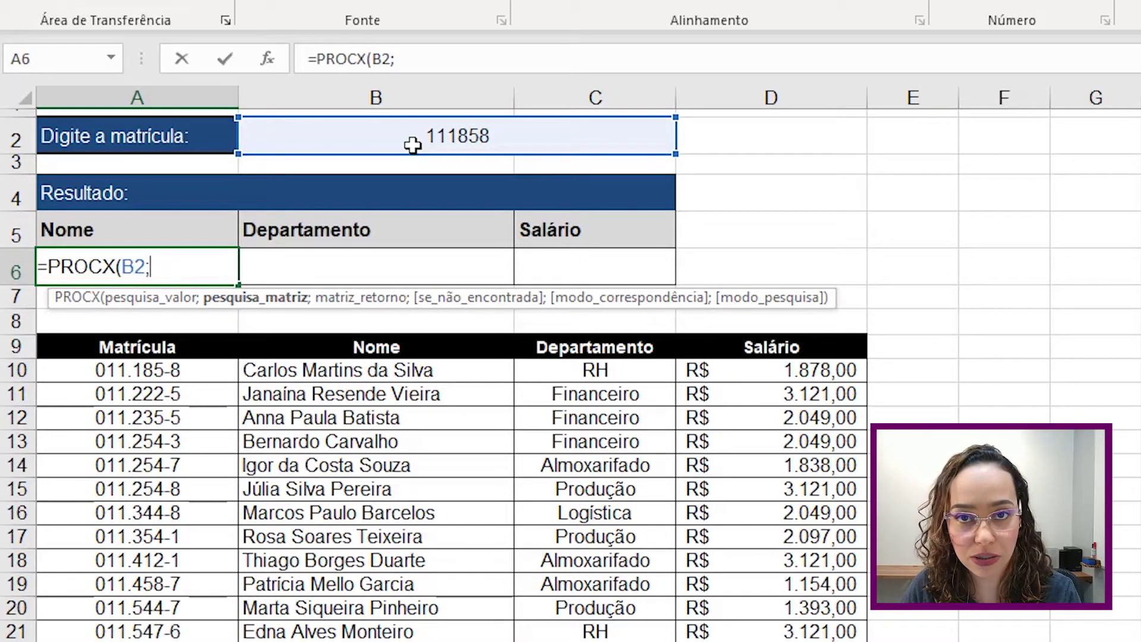
{"action": "left_click", "coordinate": [138, 371]}
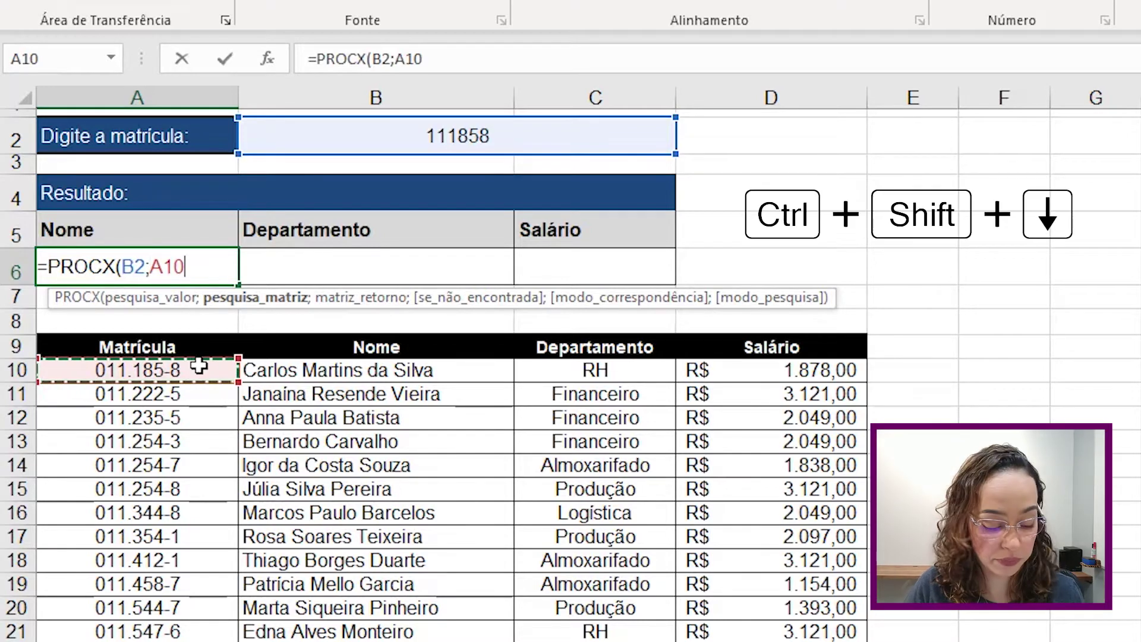
{"action": "key", "text": "ctrl+shift+Down"}
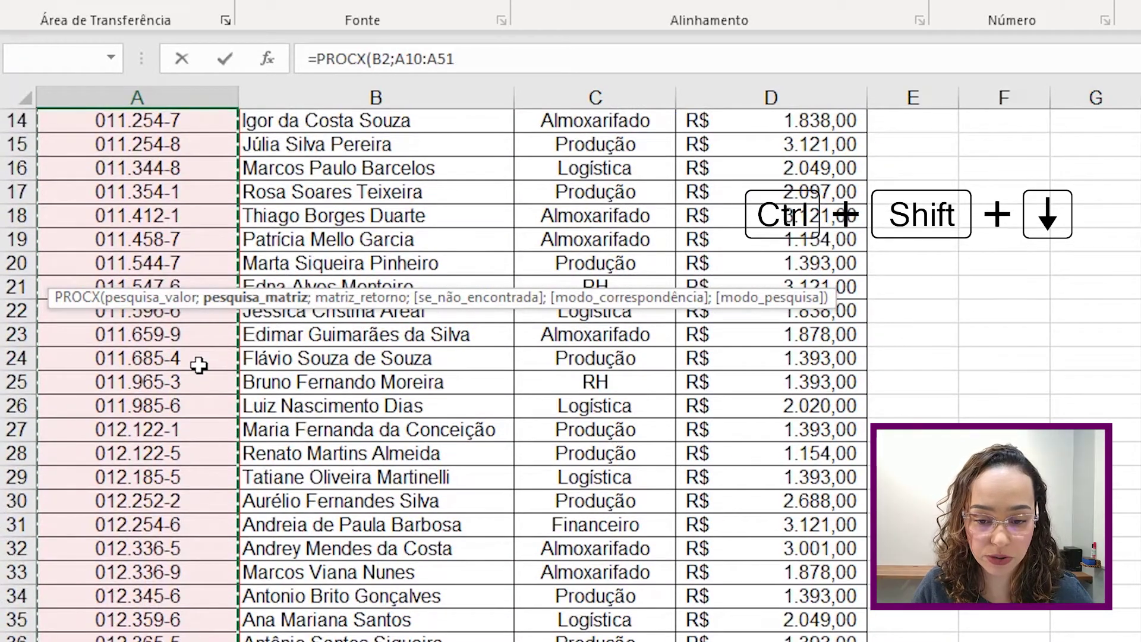
{"action": "scroll", "coordinate": [198, 364], "scroll_direction": "up", "scroll_amount": 4}
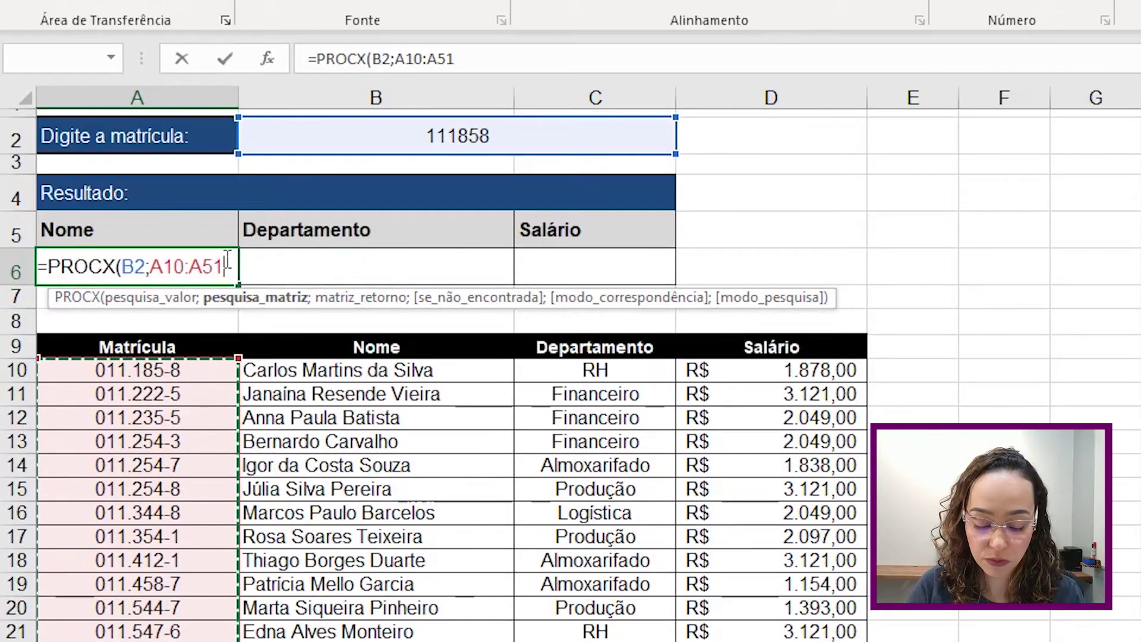
{"action": "type", "text": ";"}
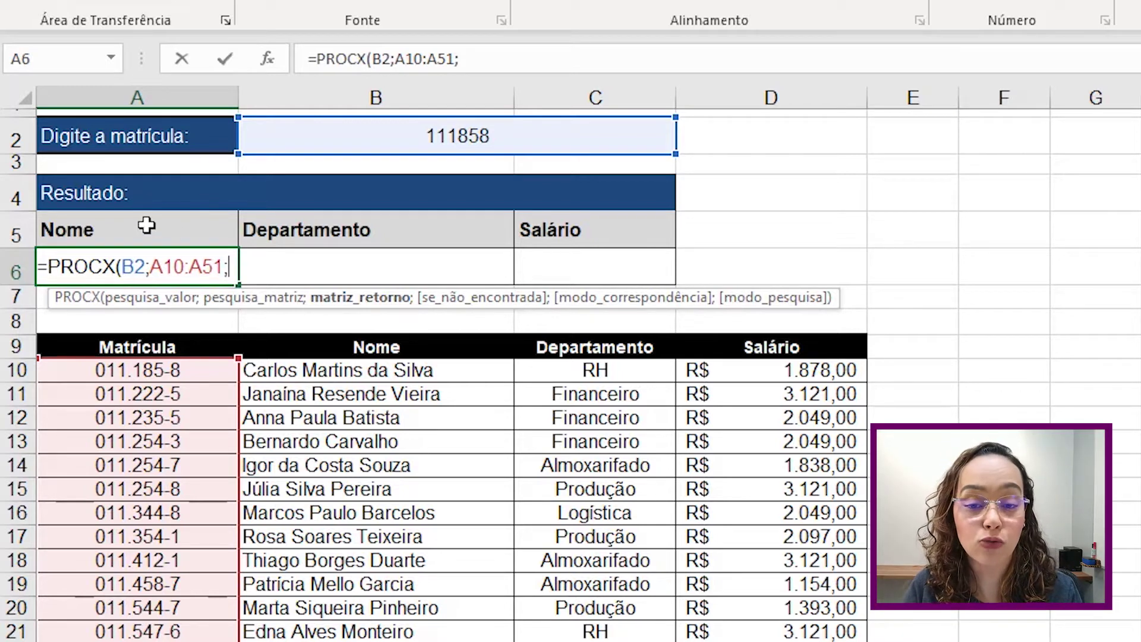
{"action": "left_click", "coordinate": [409, 370]}
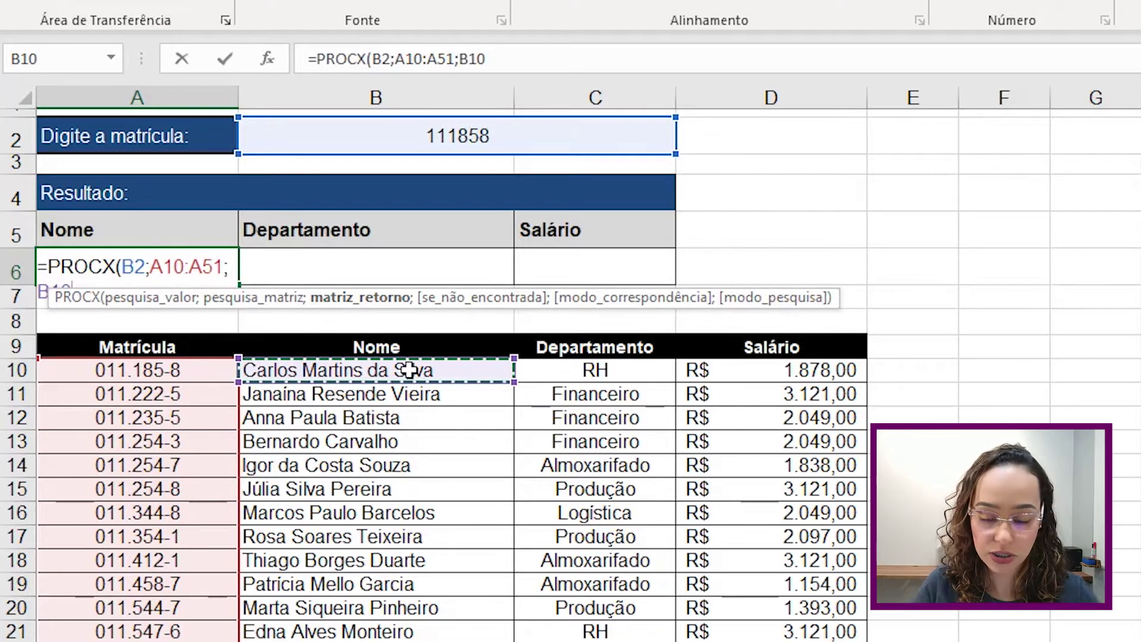
Step: Add return range B10:B51 and the "Não encontrado" fallback text to the A6 formula
{"action": "key", "text": "ctrl+shift+Down"}
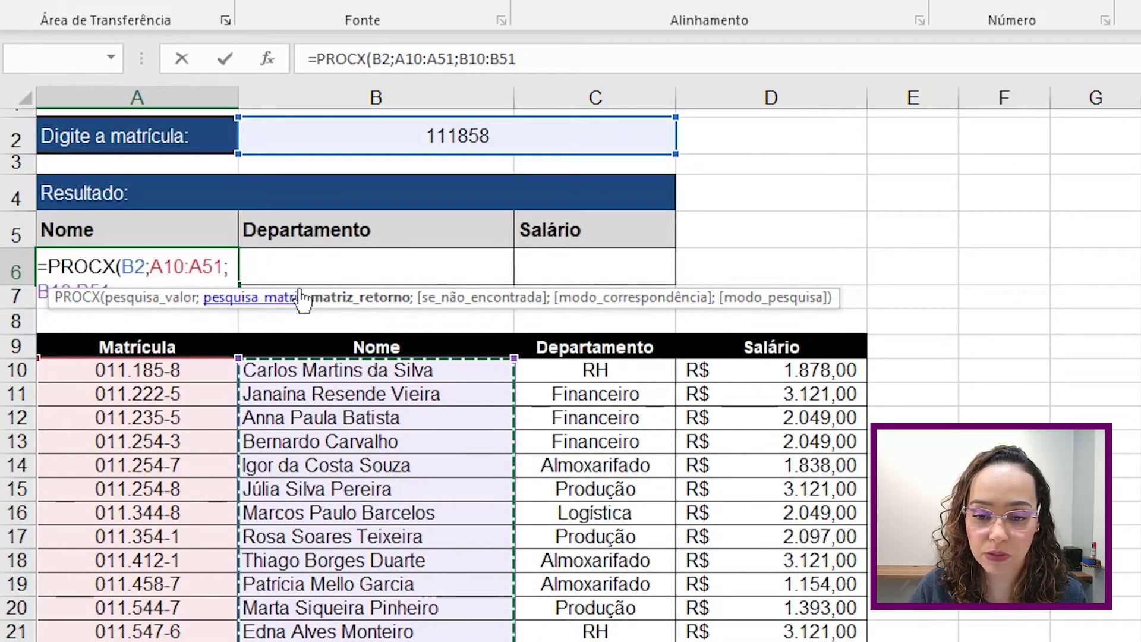
{"action": "left_click_drag", "start_coordinate": [308, 291], "coordinate": [308, 319]}
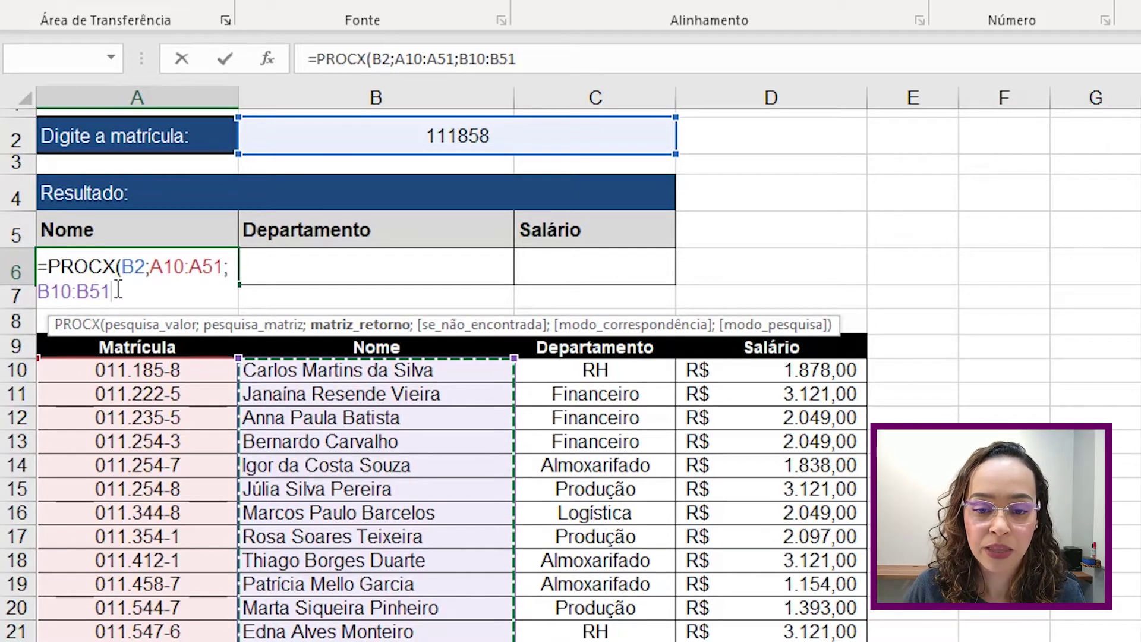
{"action": "type", "text": ";"}
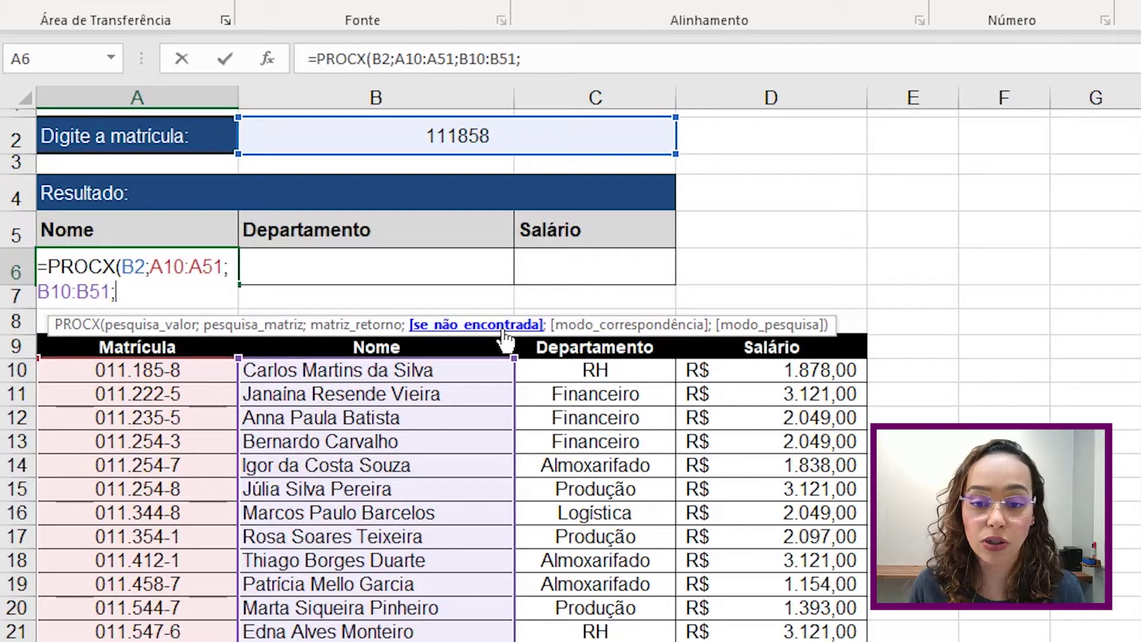
{"action": "type", "text": "\"Não "}
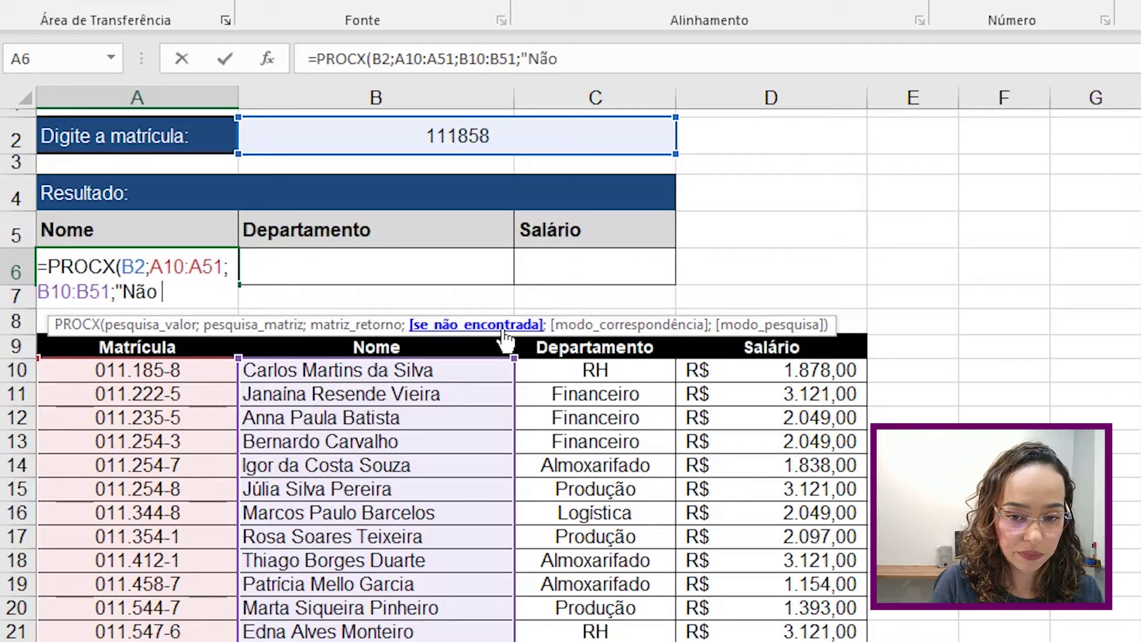
{"action": "type", "text": "encontradoo\""}
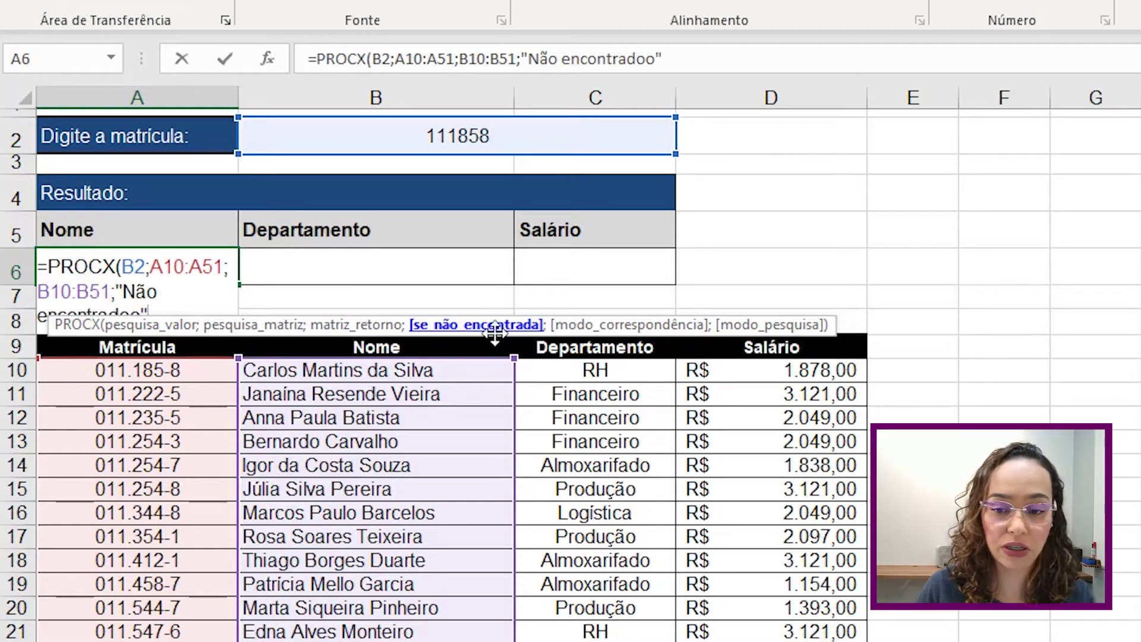
{"action": "left_click_drag", "start_coordinate": [404, 321], "coordinate": [403, 362]}
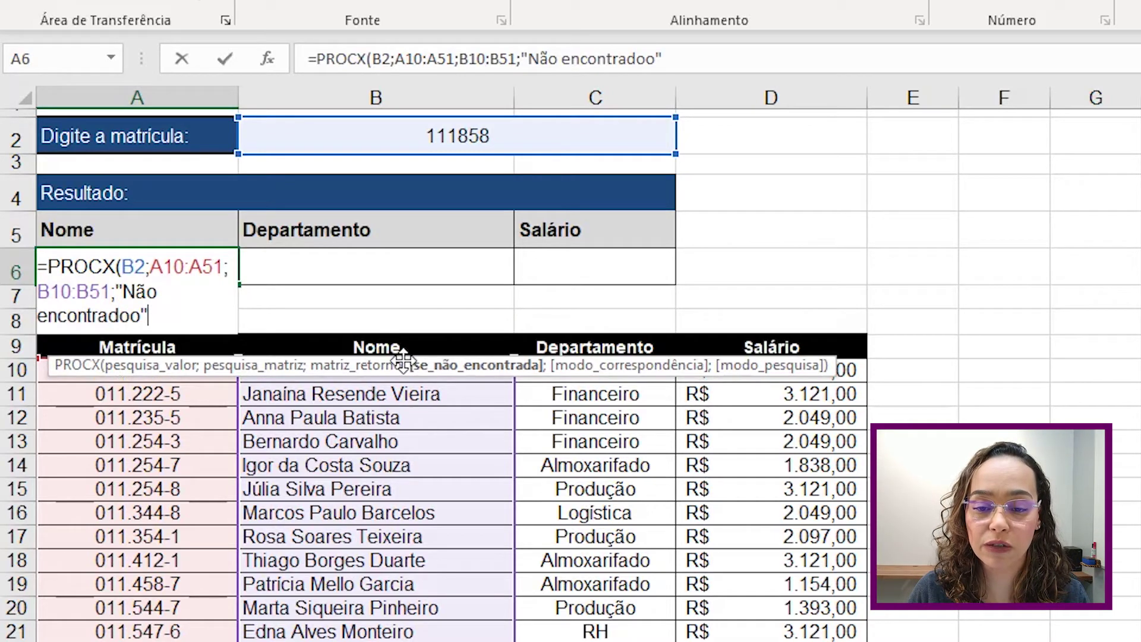
{"action": "key", "text": "BackSpace"}
{"action": "key", "text": "BackSpace"}
{"action": "type", "text": "\";"}
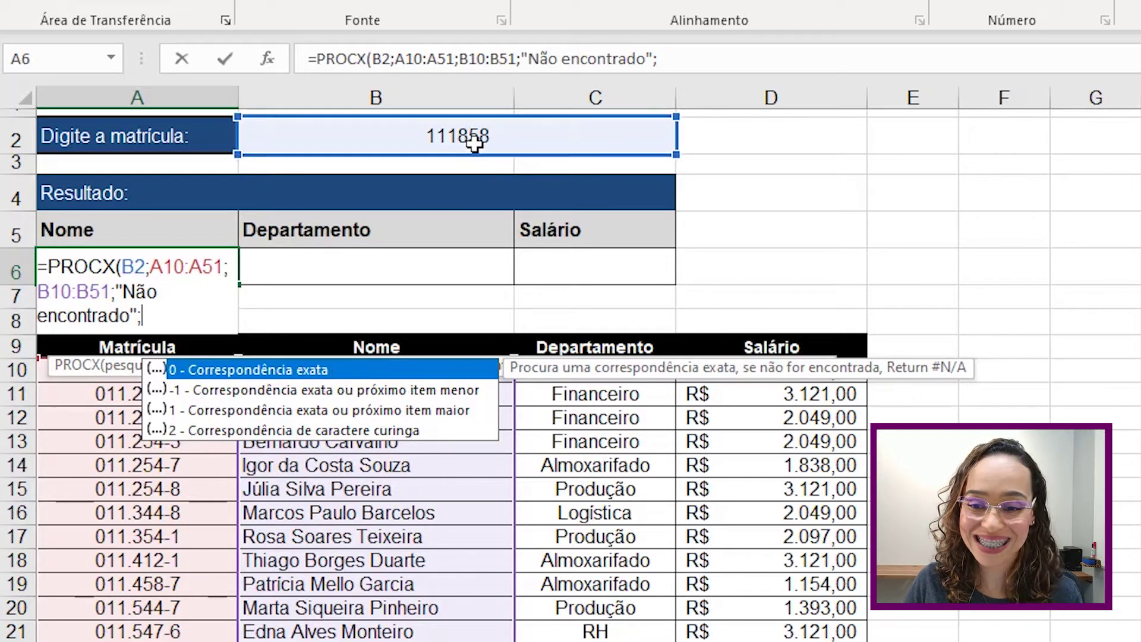
Step: Finish A6's PROCX with exact match 0 and first-to-last search 1, showing the employee's name
{"action": "double_click", "coordinate": [291, 371]}
{"action": "type", "text": ";"}
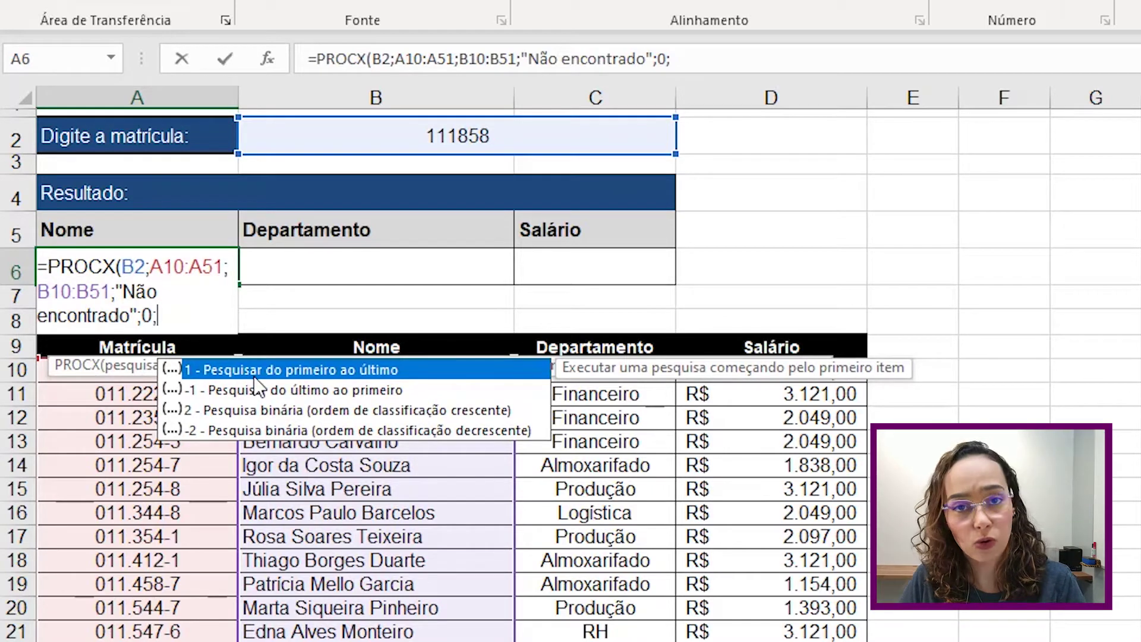
{"action": "key", "text": "BackSpace"}
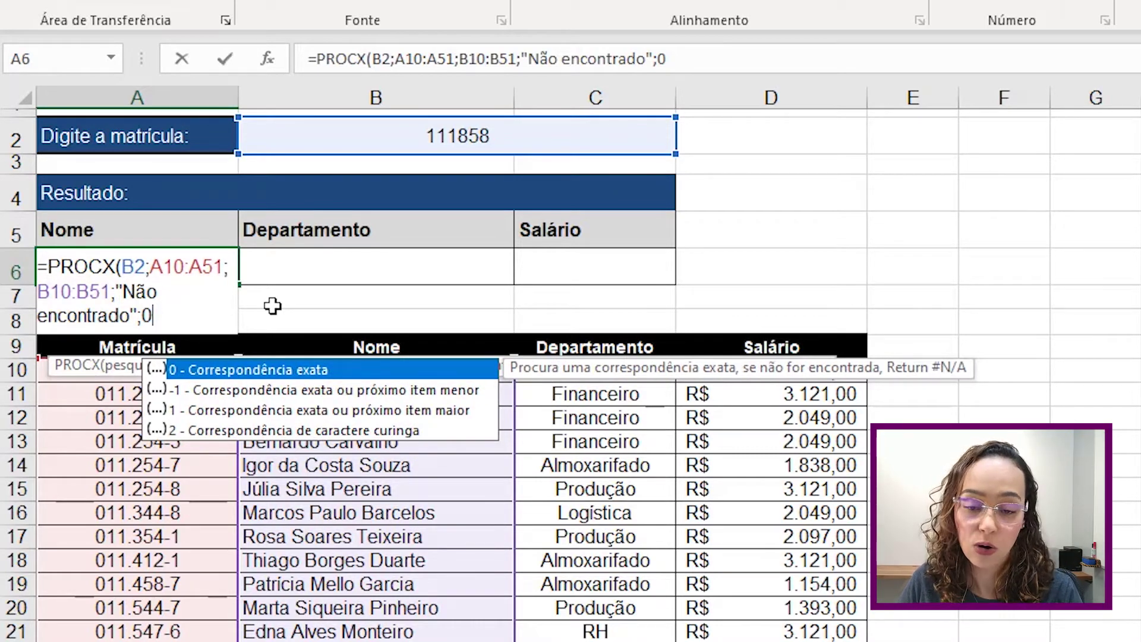
{"action": "type", "text": ";"}
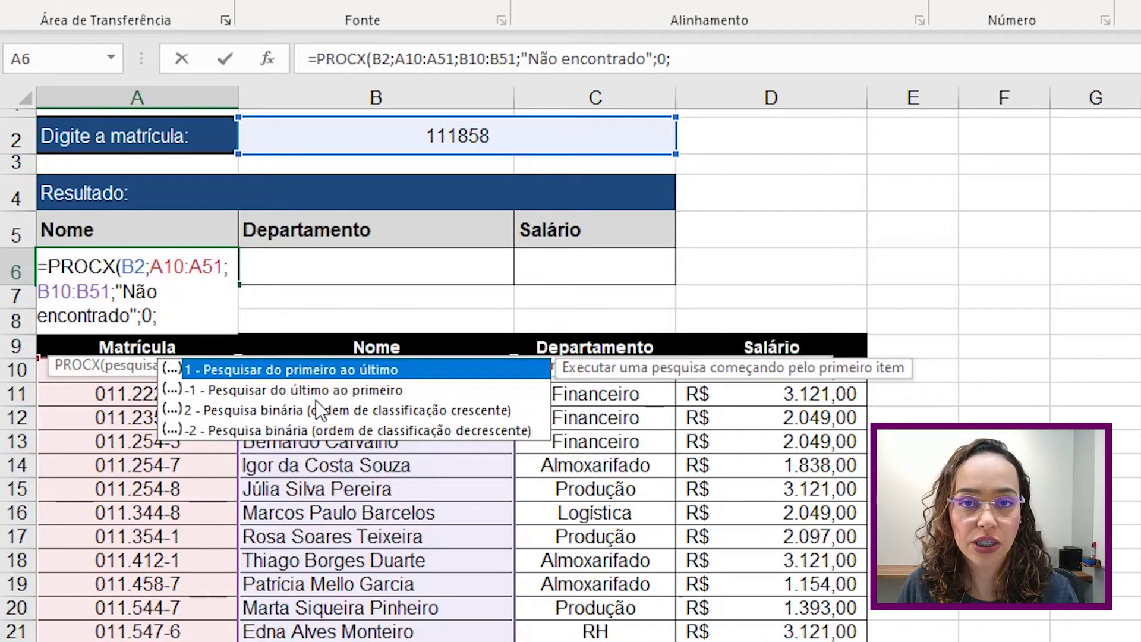
{"action": "double_click", "coordinate": [324, 367]}
{"action": "type", "text": ")"}
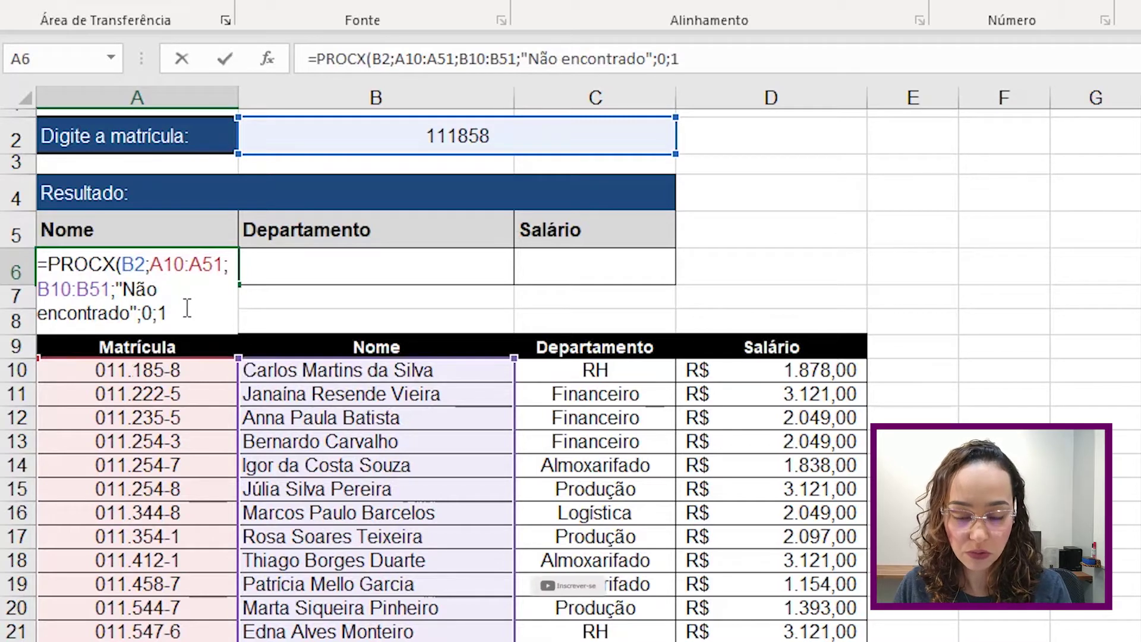
{"action": "key", "text": "Return"}
{"action": "left_click", "coordinate": [199, 272]}
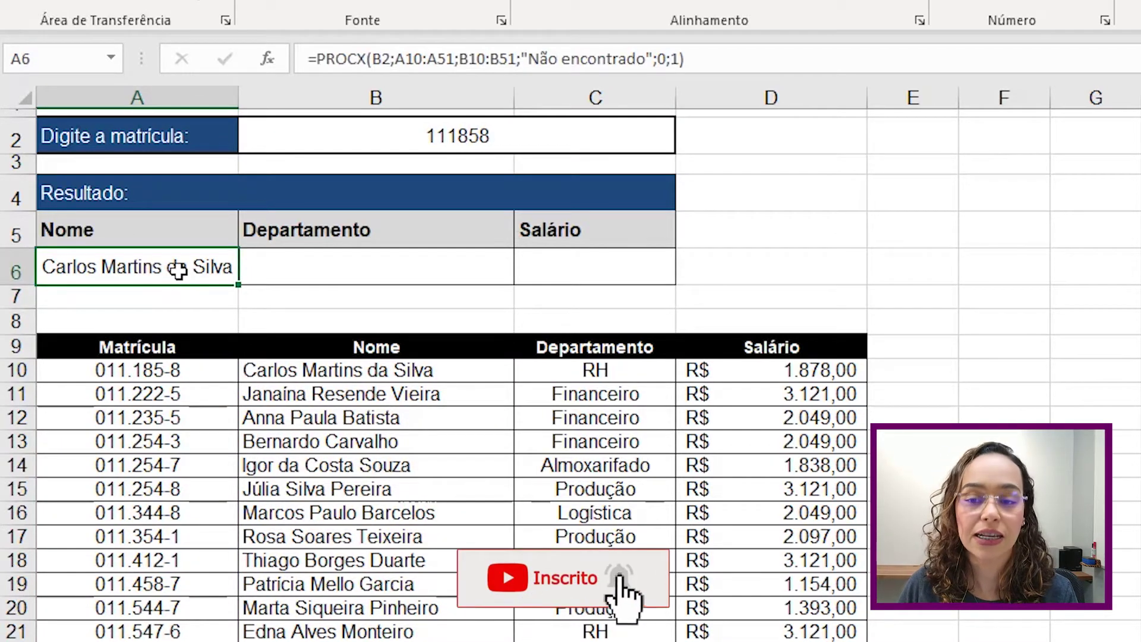
{"action": "left_click", "coordinate": [288, 267]}
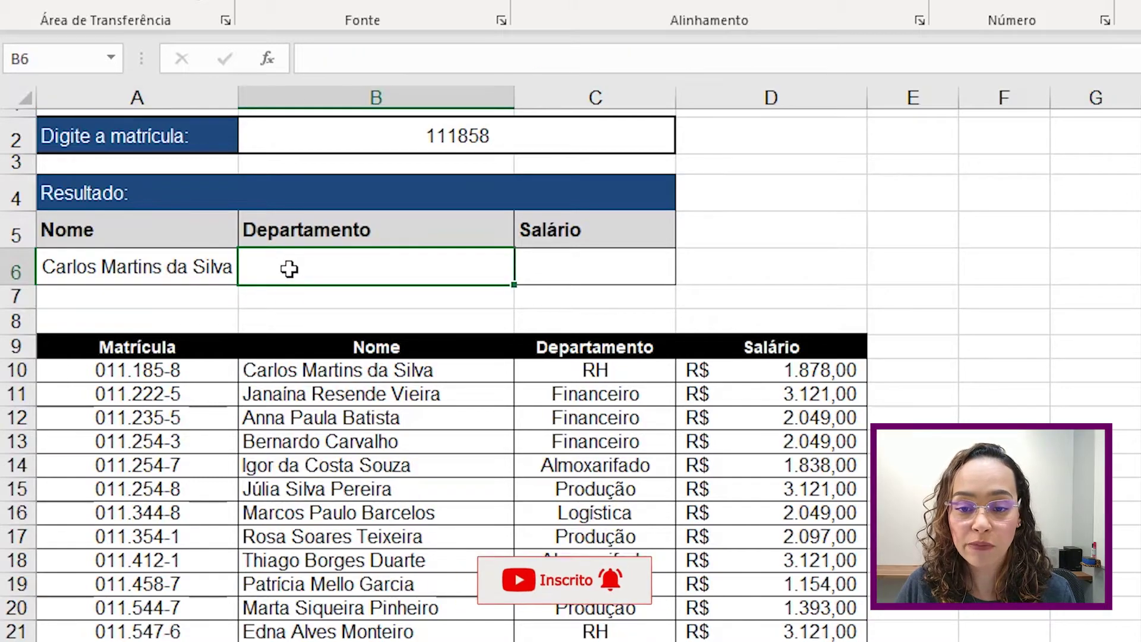
Step: In B6, start a PROCX looking up the matrícula in B2 within A10:A51
{"action": "type", "text": "="}
{"action": "type", "text": "proc"}
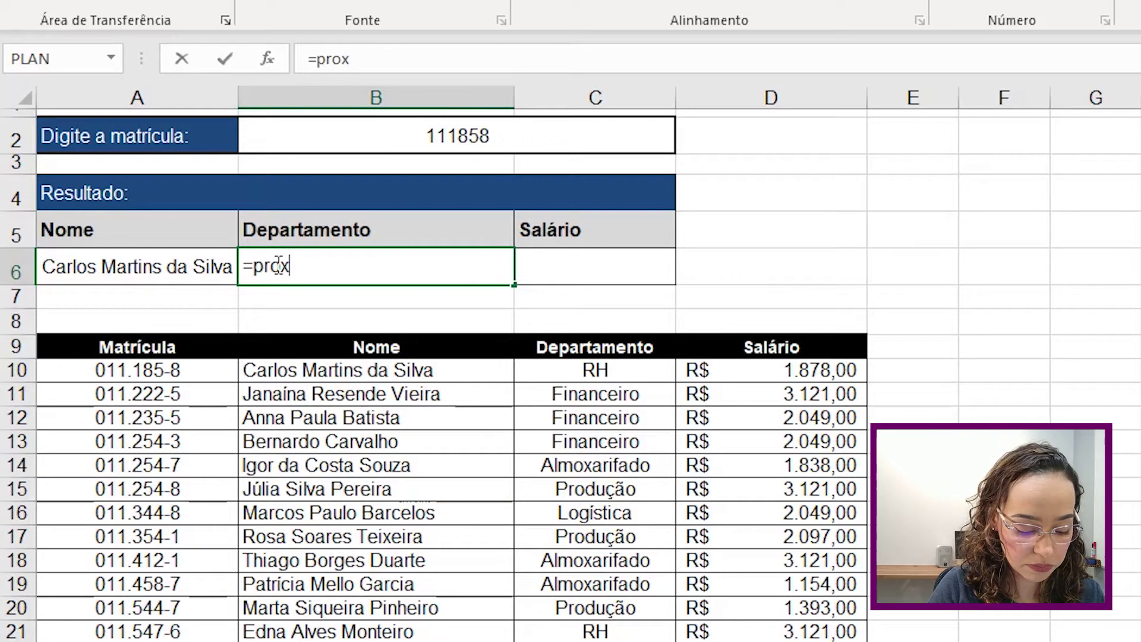
{"action": "type", "text": "x"}
{"action": "key", "text": "Tab"}
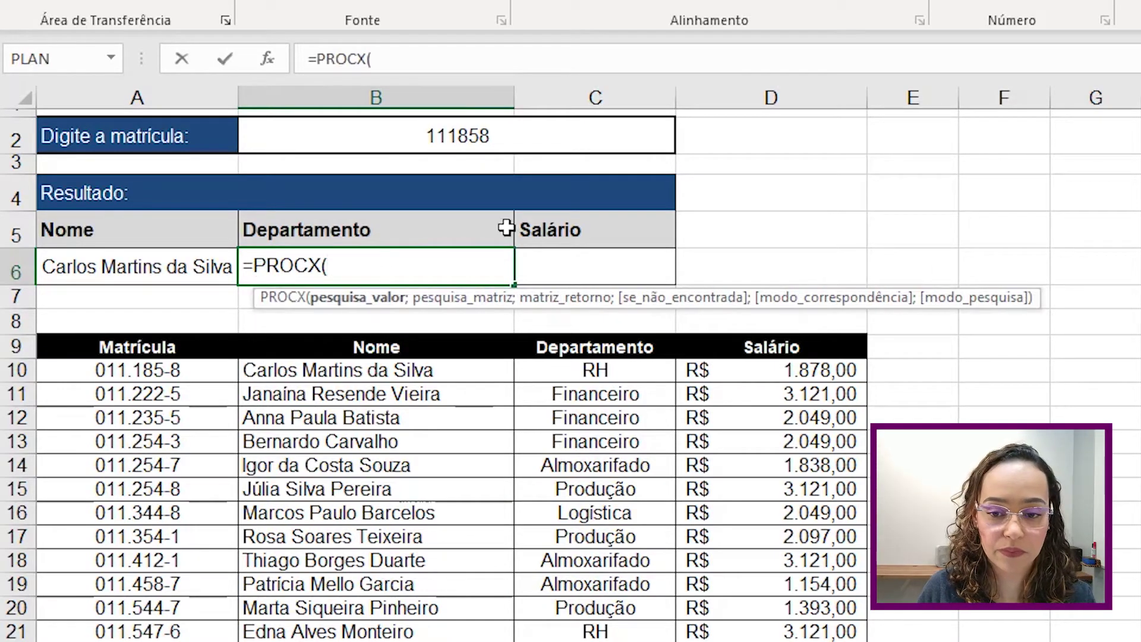
{"action": "left_click", "coordinate": [414, 140]}
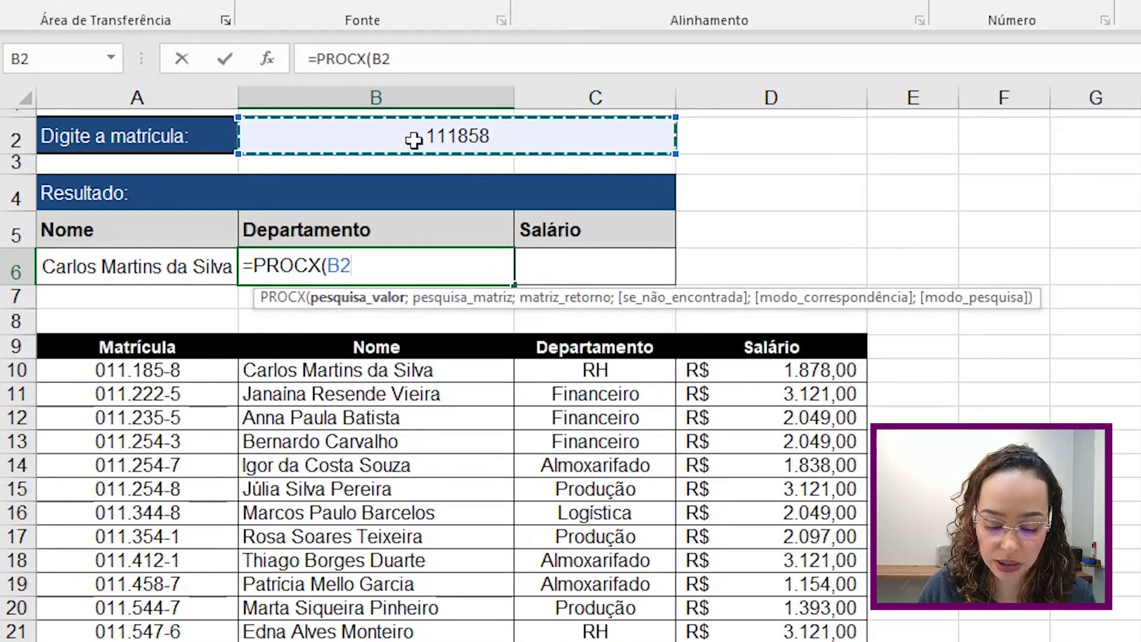
{"action": "type", "text": ";"}
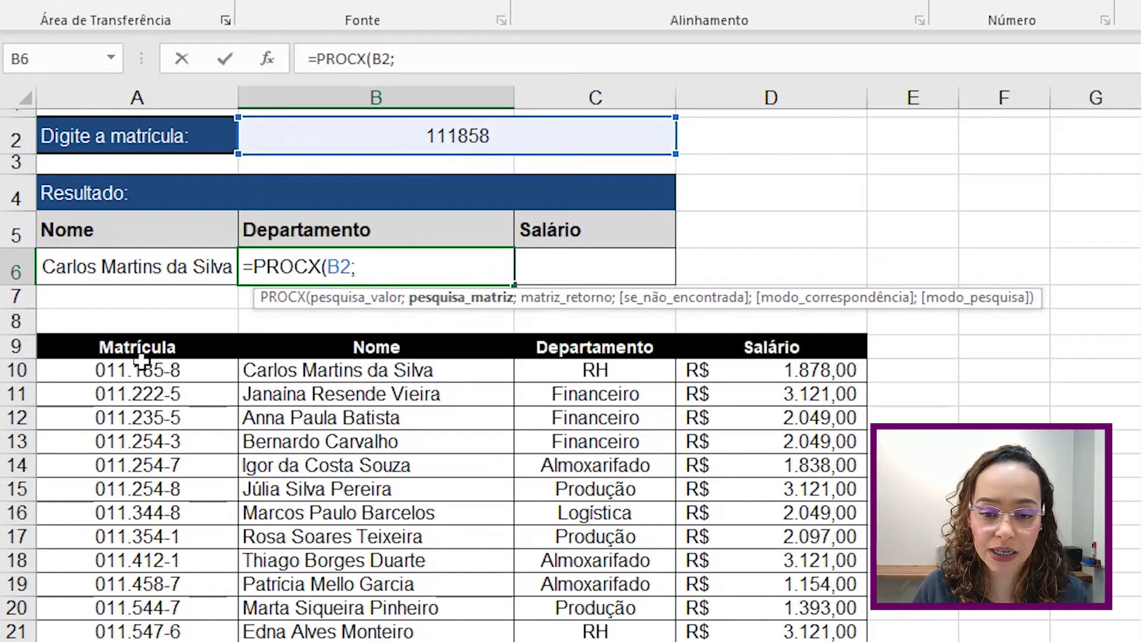
{"action": "left_click", "coordinate": [133, 366]}
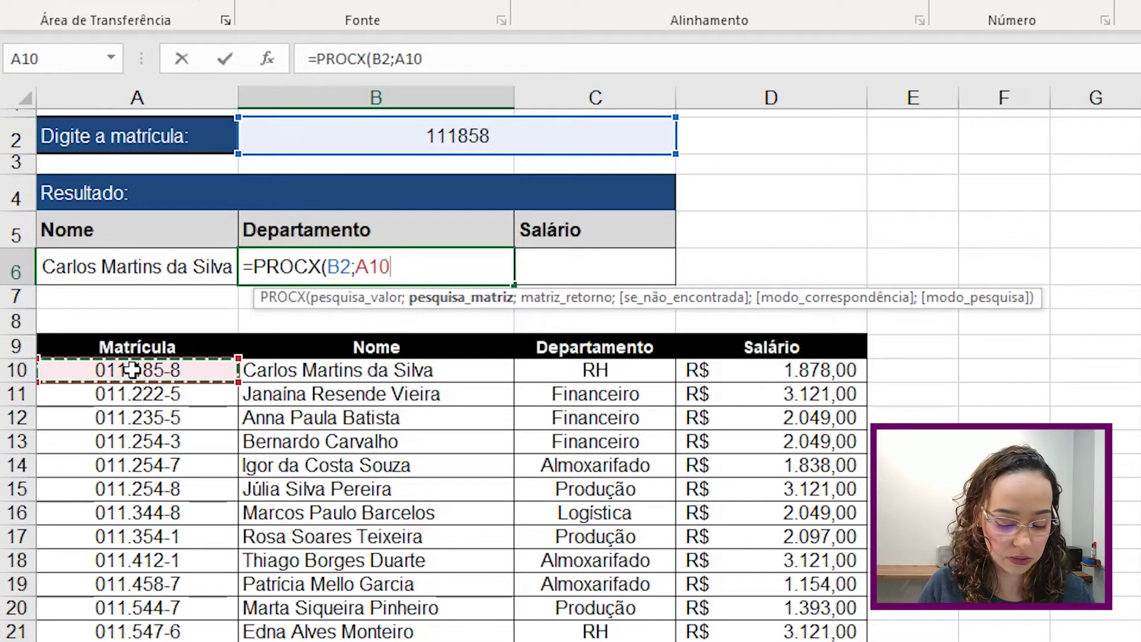
{"action": "key", "text": "ctrl+shift+Down"}
{"action": "type", "text": ";"}
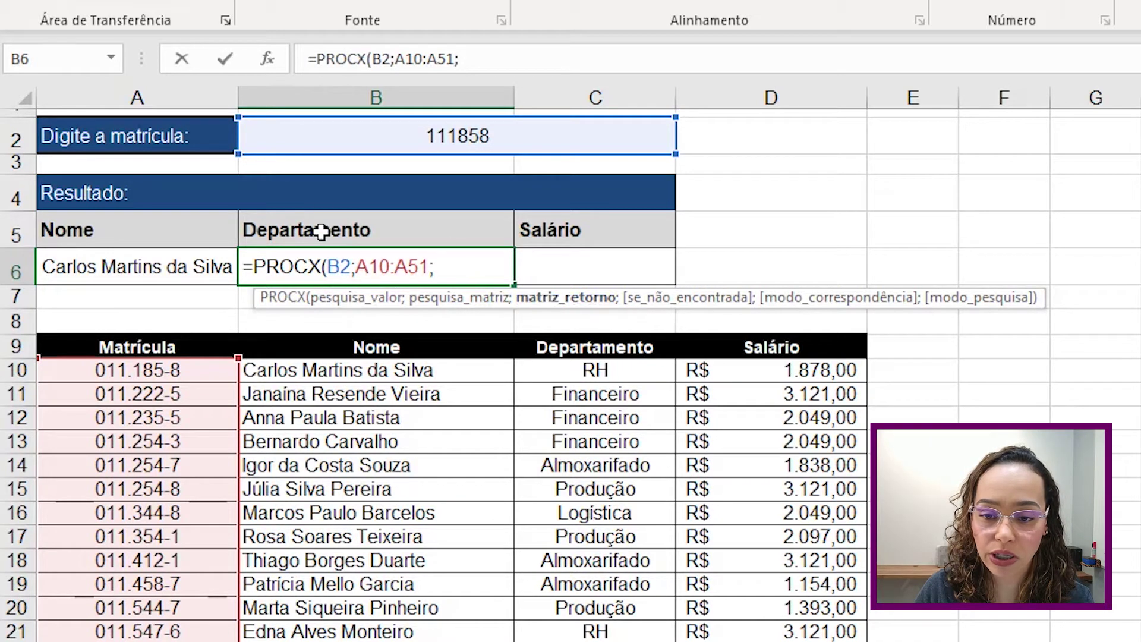
Step: Complete the B6 formula with return range C10:C51 and arguments 0;0;1, showing RH
{"action": "left_click", "coordinate": [604, 370]}
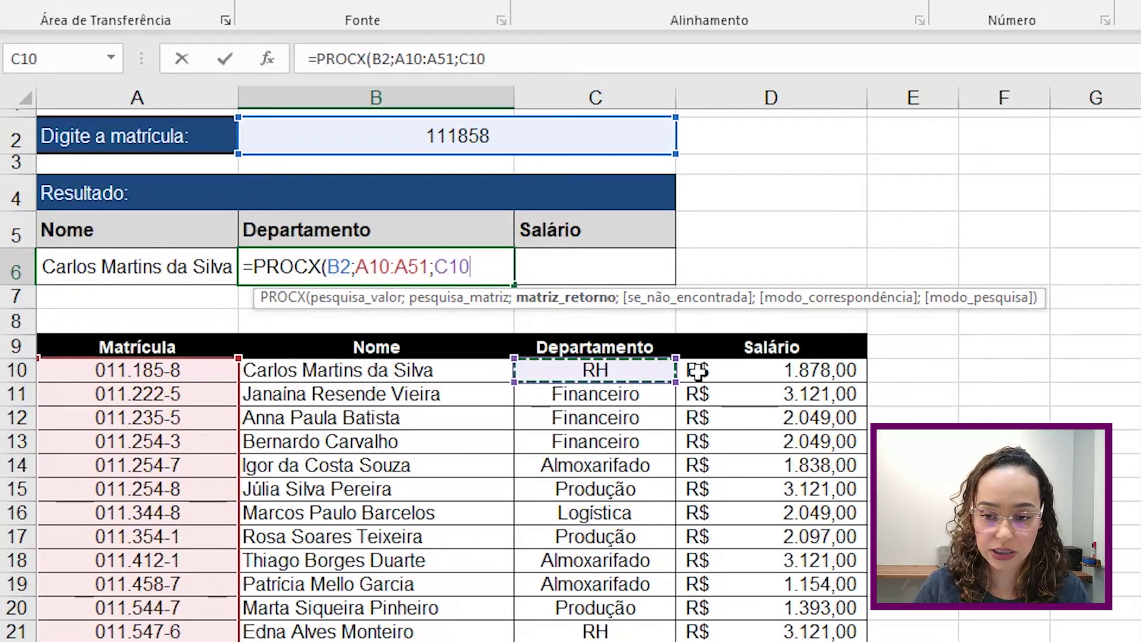
{"action": "key", "text": "ctrl+shift+Down"}
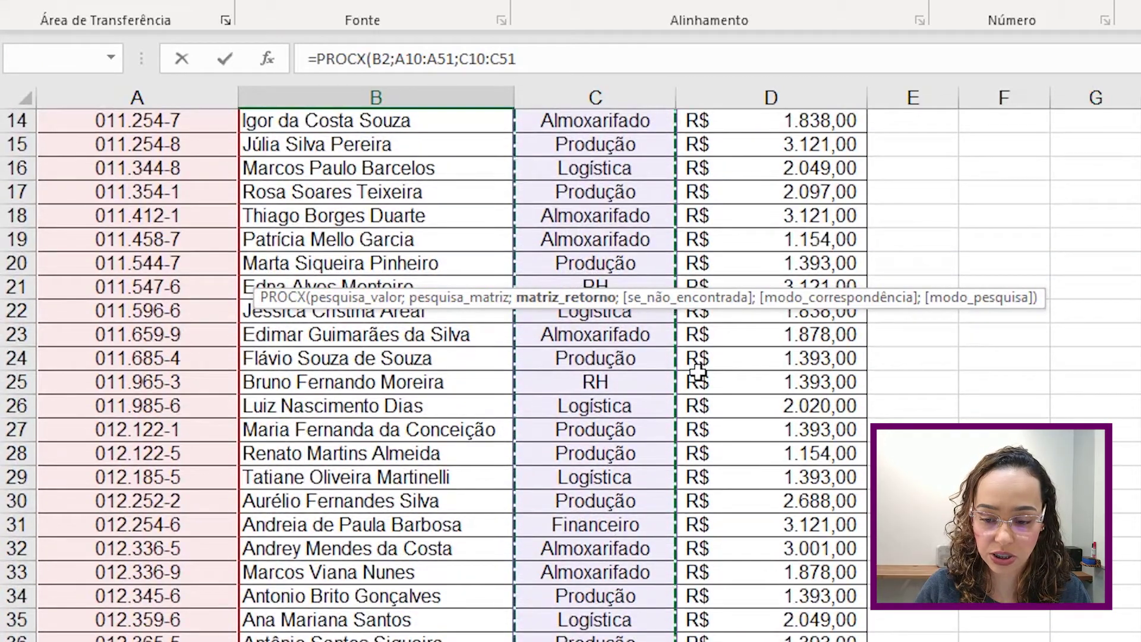
{"action": "type", "text": ";"}
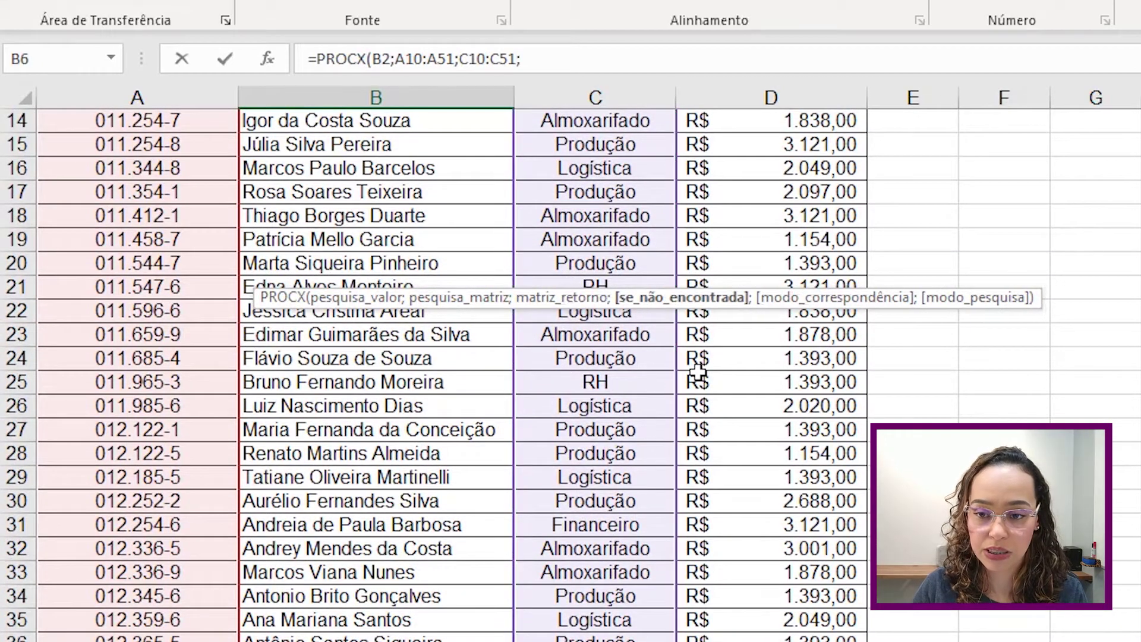
{"action": "scroll", "coordinate": [732, 196], "scroll_direction": "up", "scroll_amount": 4}
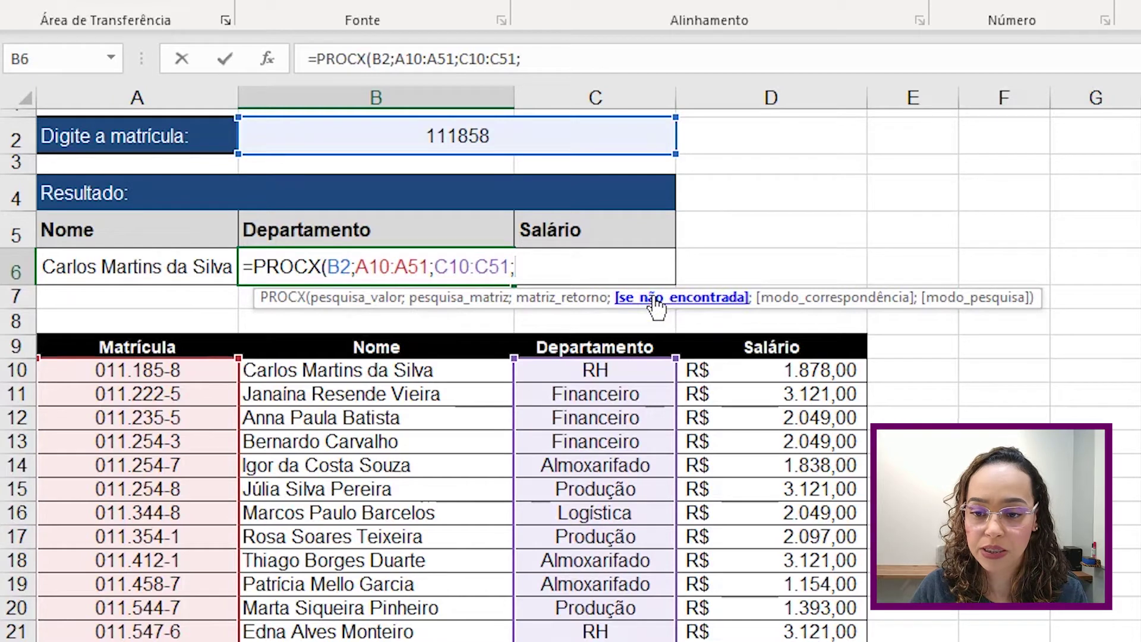
{"action": "type", "text": "\""}
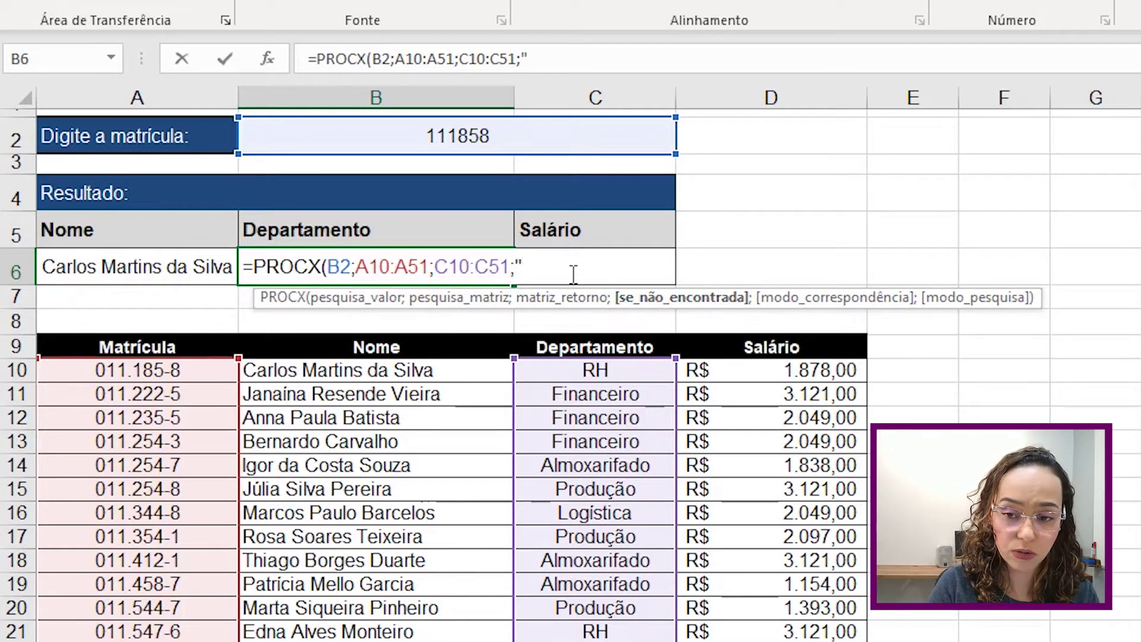
{"action": "type", "text": "0;"}
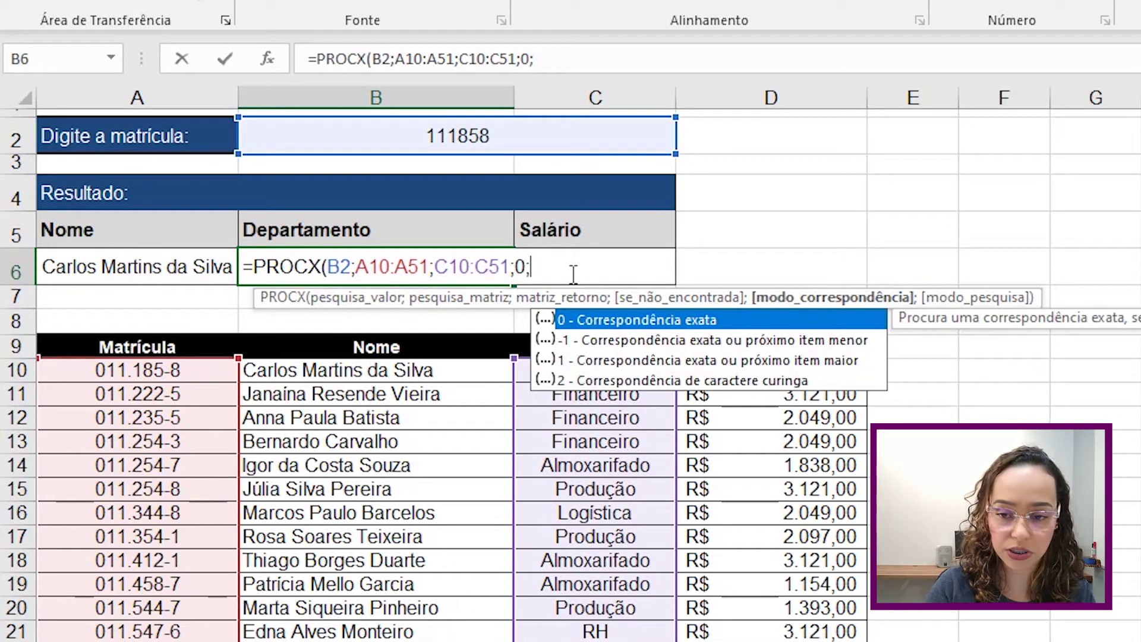
{"action": "type", "text": "0"}
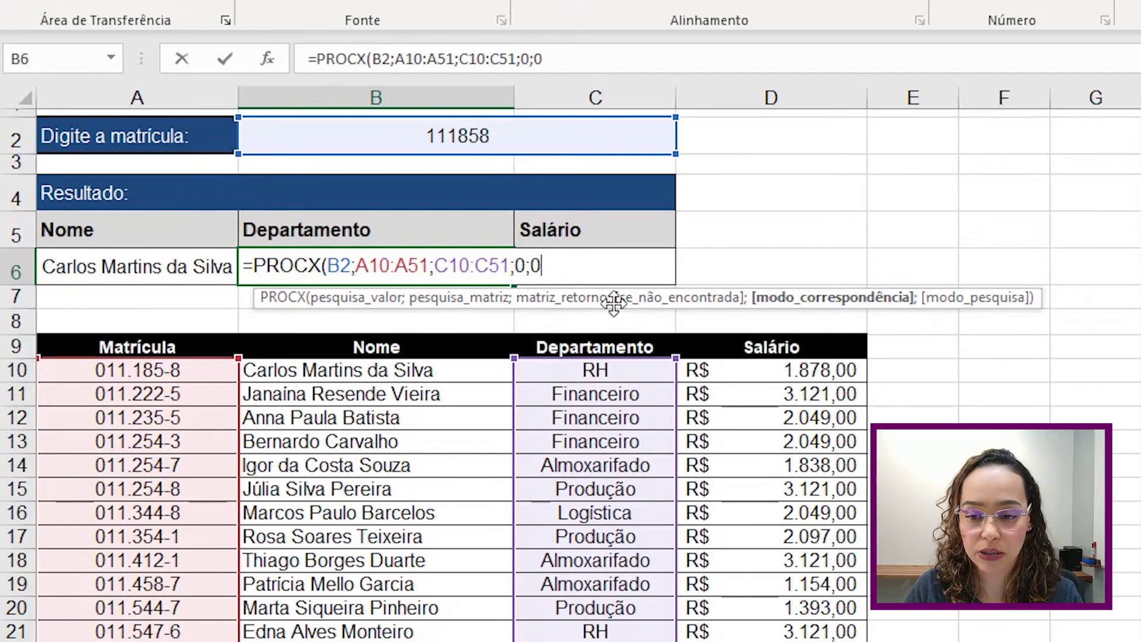
{"action": "type", "text": ";"}
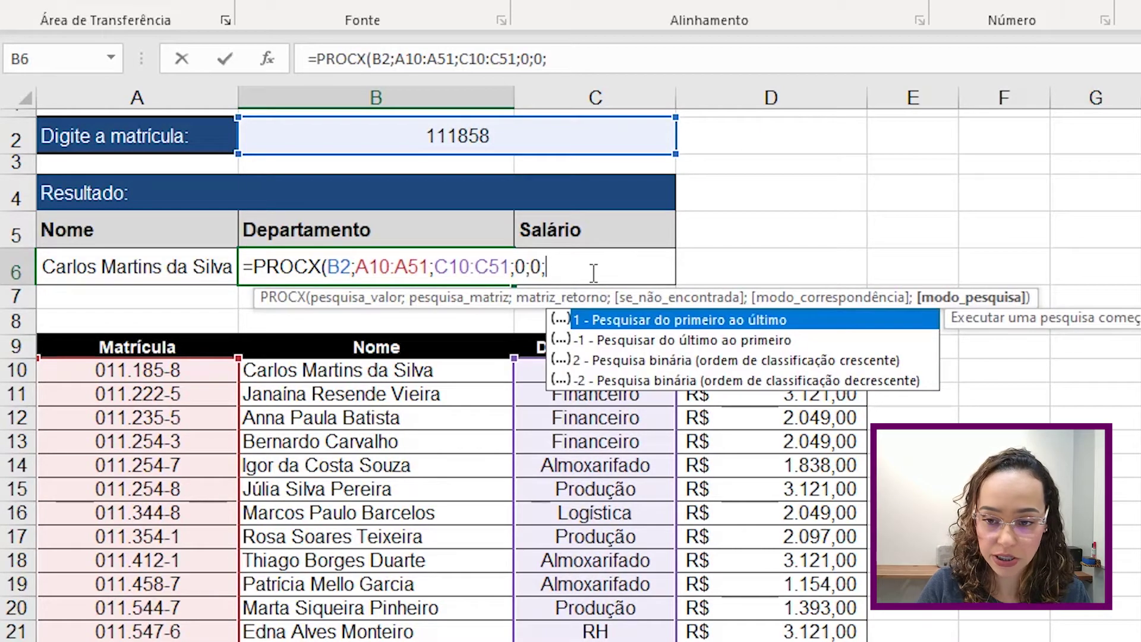
{"action": "type", "text": "1"}
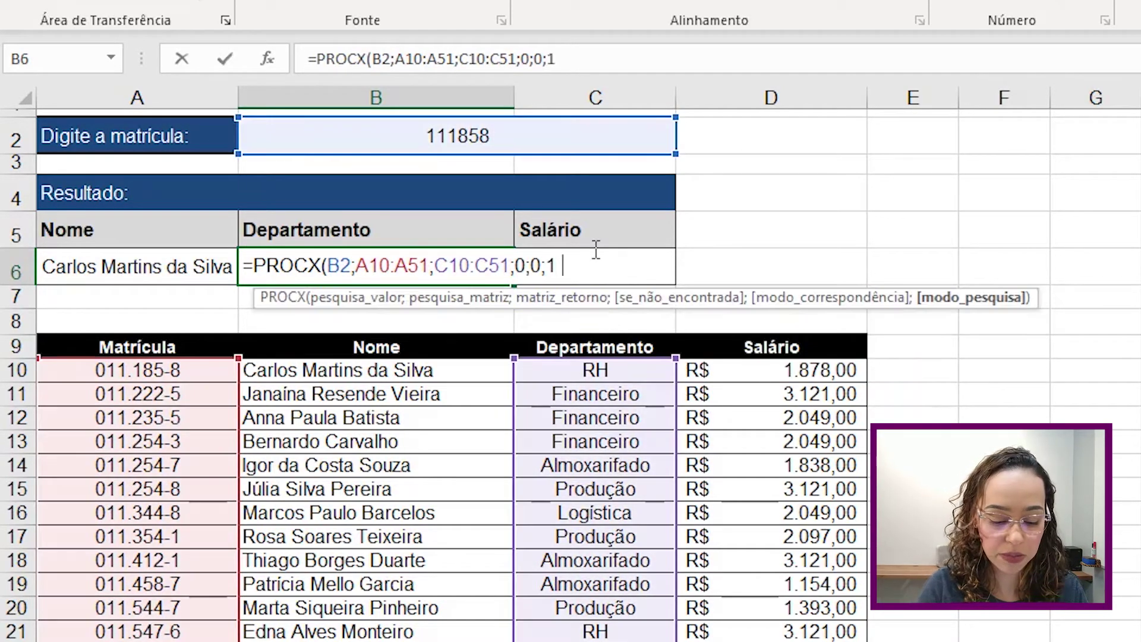
{"action": "type", "text": ")"}
{"action": "key", "text": "Return"}
{"action": "left_click", "coordinate": [451, 264]}
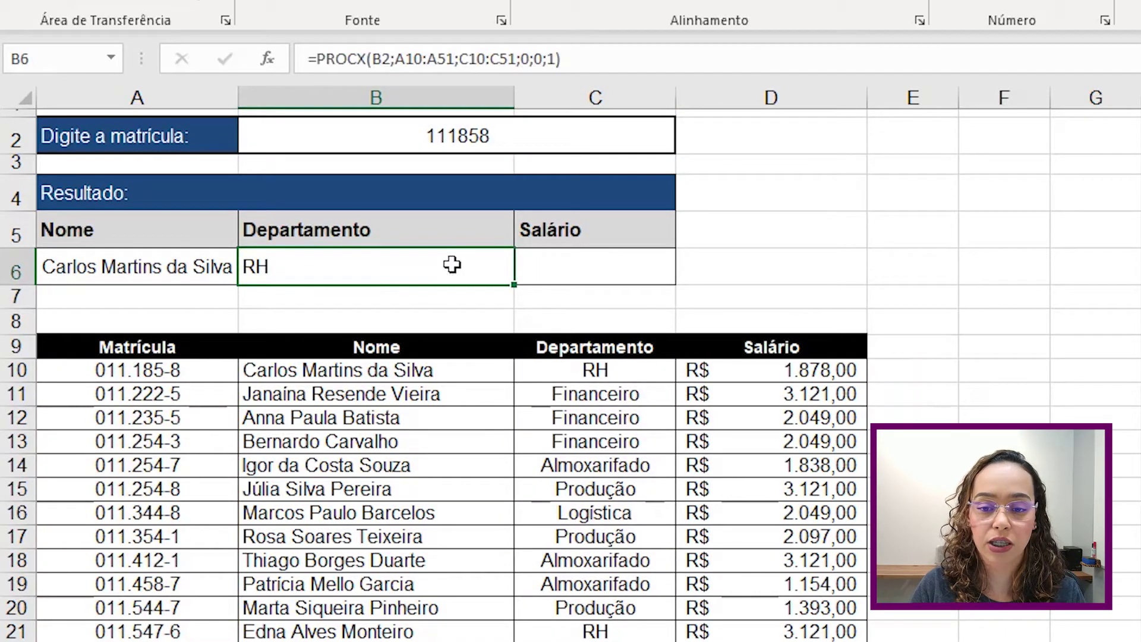
{"action": "left_click", "coordinate": [567, 266]}
{"action": "type", "text": "="}
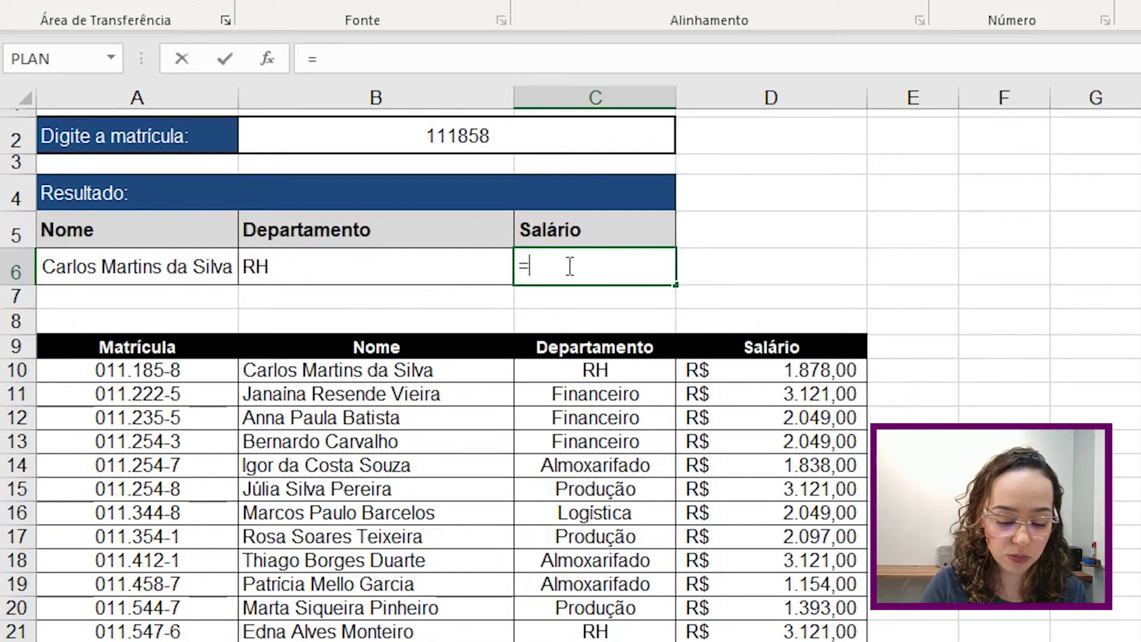
{"action": "type", "text": "Proc"}
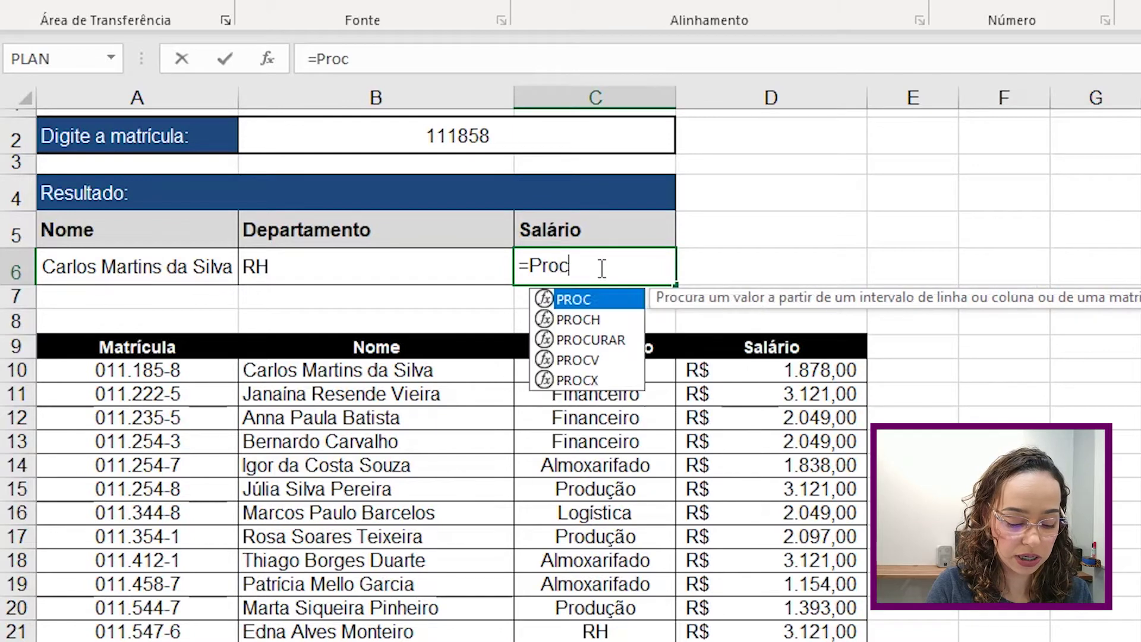
{"action": "type", "text": "x"}
Step: Build C6's PROCX looking up B2 in A10:A51 and returning Salário from D10:D51
{"action": "key", "text": "Tab"}
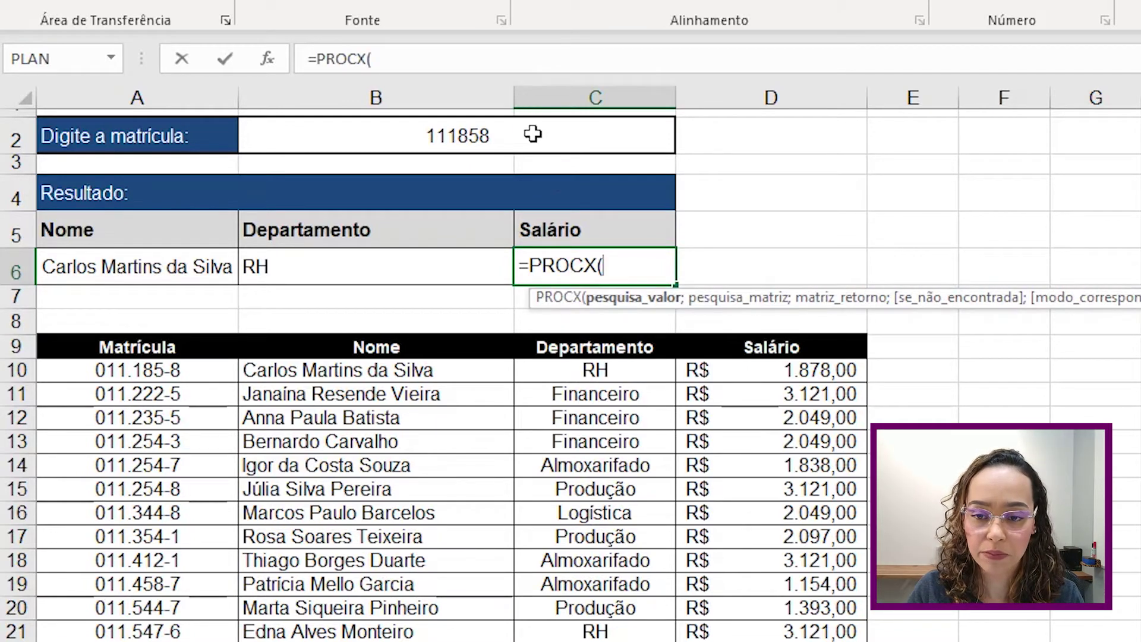
{"action": "left_click", "coordinate": [529, 135]}
{"action": "type", "text": ";"}
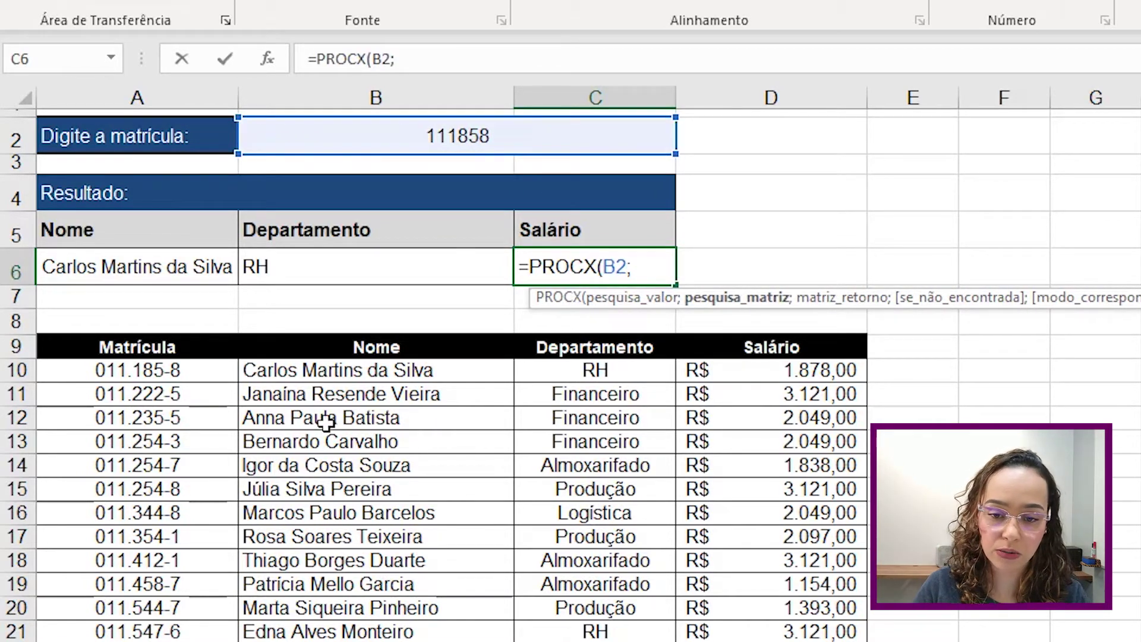
{"action": "left_click", "coordinate": [180, 368]}
{"action": "key", "text": "ctrl+shift+Down"}
{"action": "type", "text": ";"}
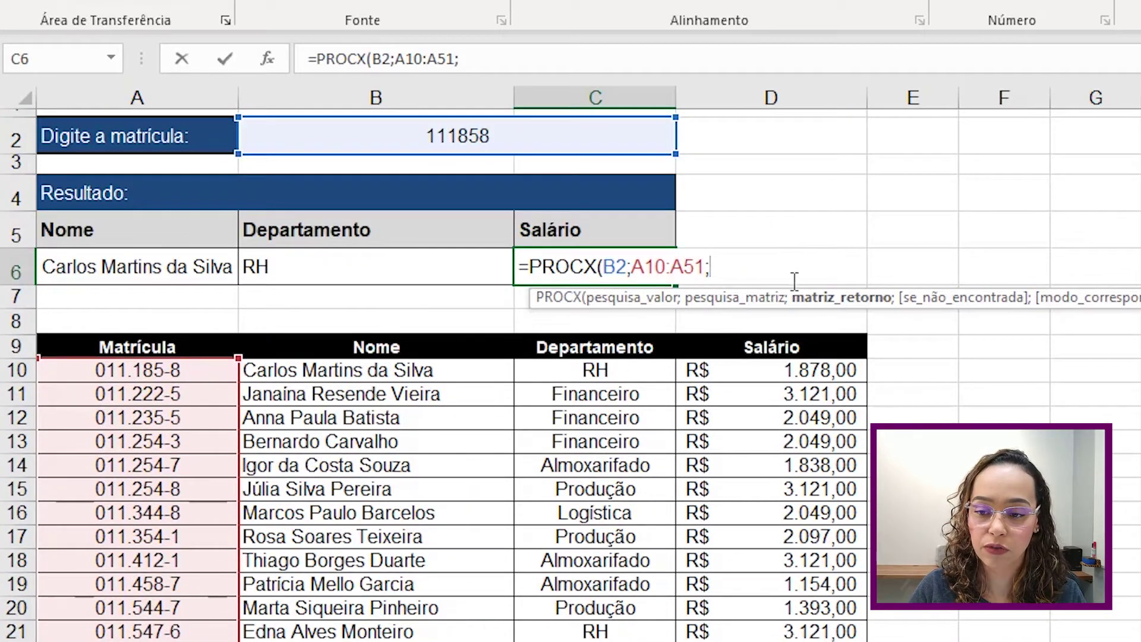
{"action": "left_click", "coordinate": [763, 367]}
{"action": "key", "text": "ctrl+shift+Down"}
Step: Finish C6 with exact-match 0;0 and format it as currency, showing R$ 1.878,00
{"action": "type", "text": ";"}
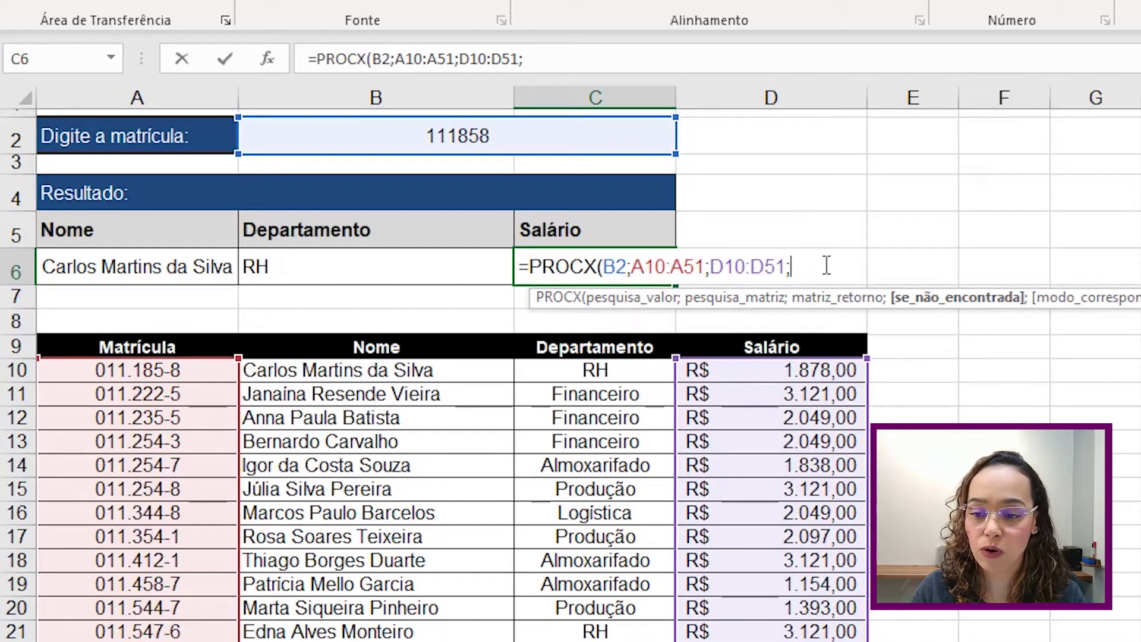
{"action": "type", "text": "0;"}
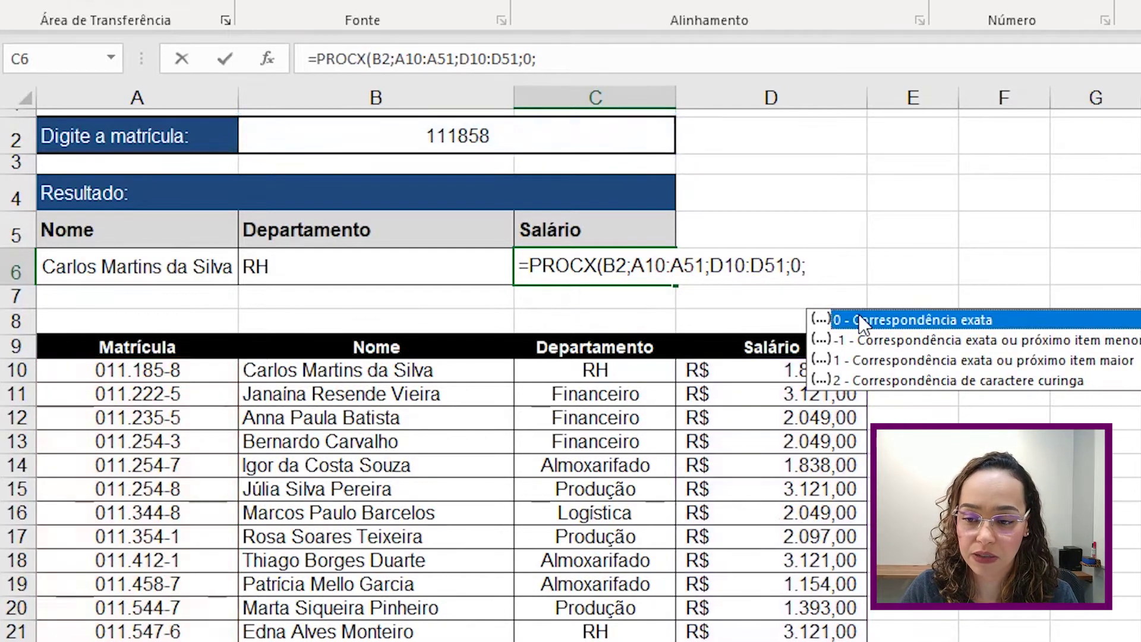
{"action": "double_click", "coordinate": [859, 319]}
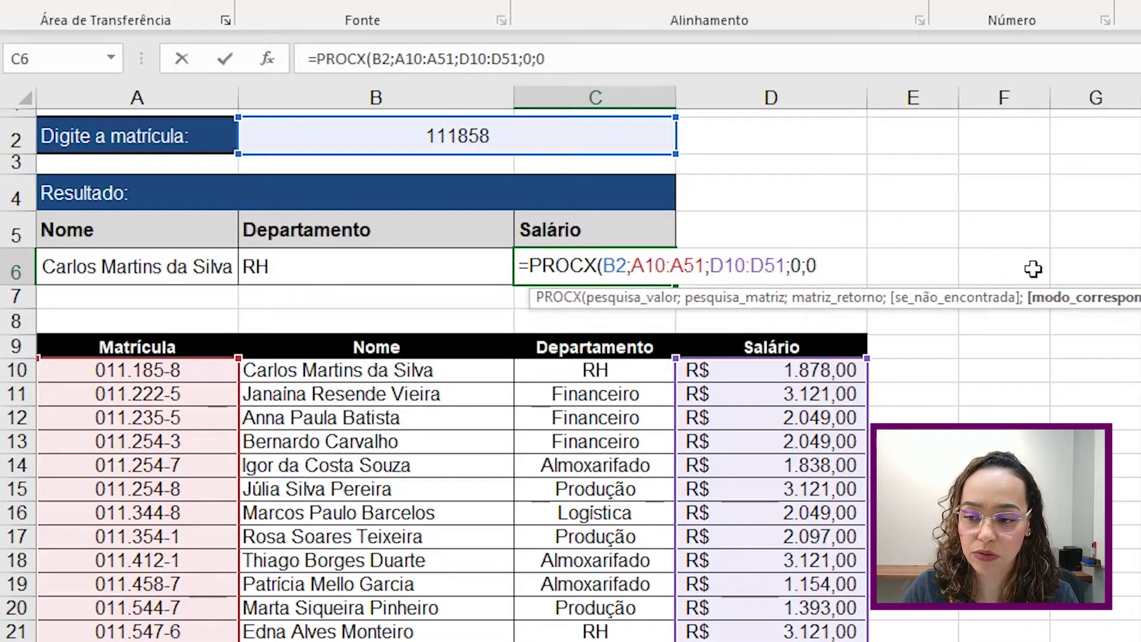
{"action": "key", "text": "Return"}
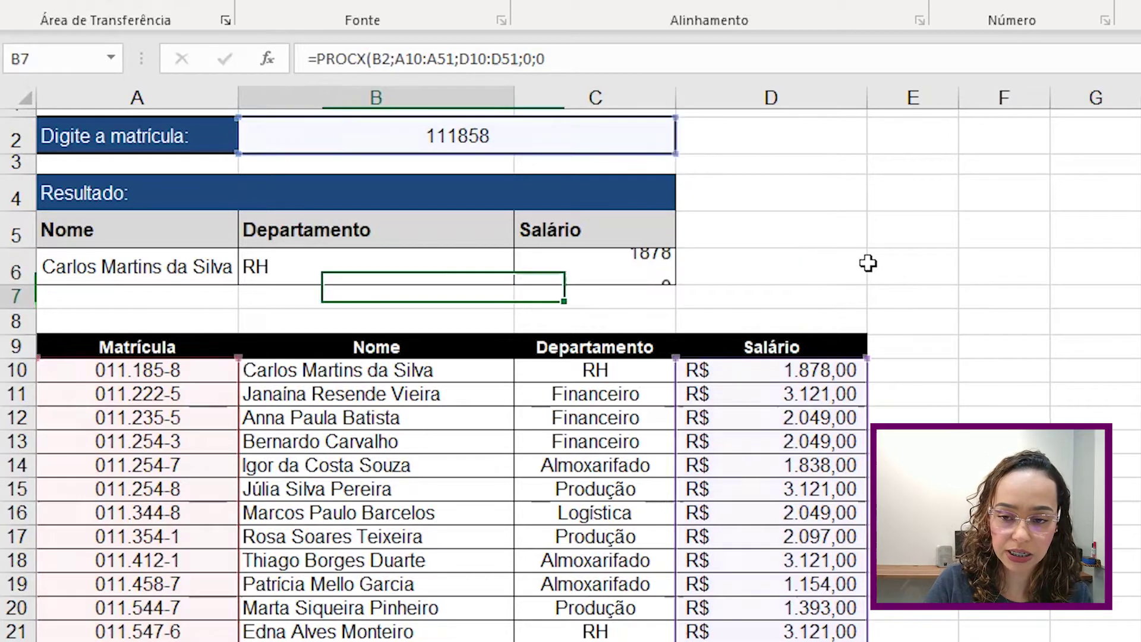
{"action": "left_click", "coordinate": [627, 268]}
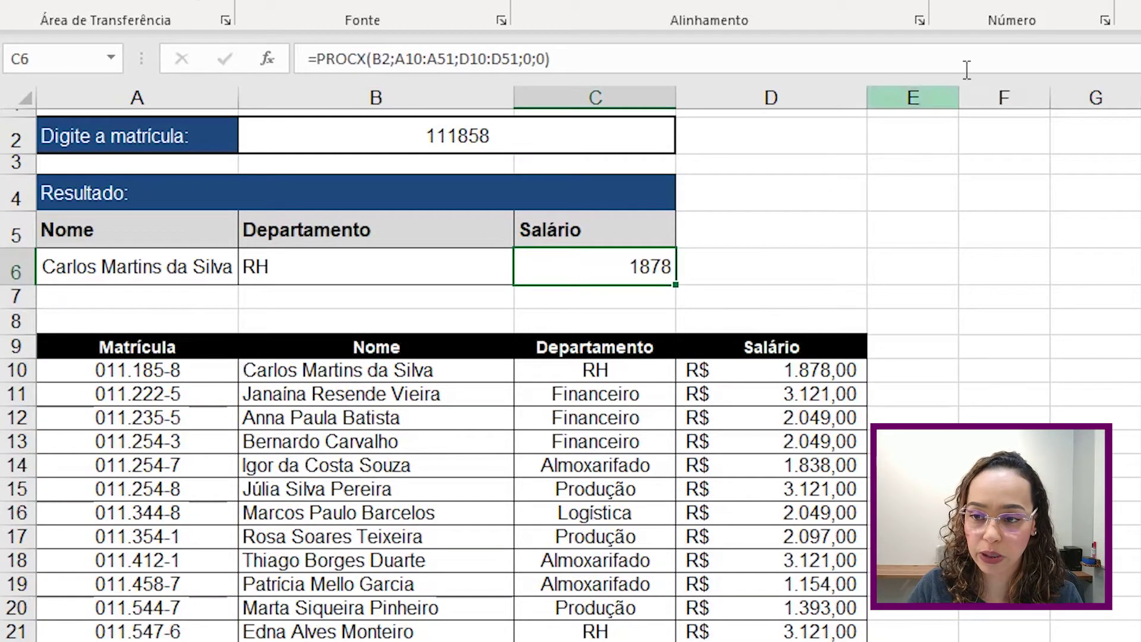
{"action": "left_click", "coordinate": [953, 1]}
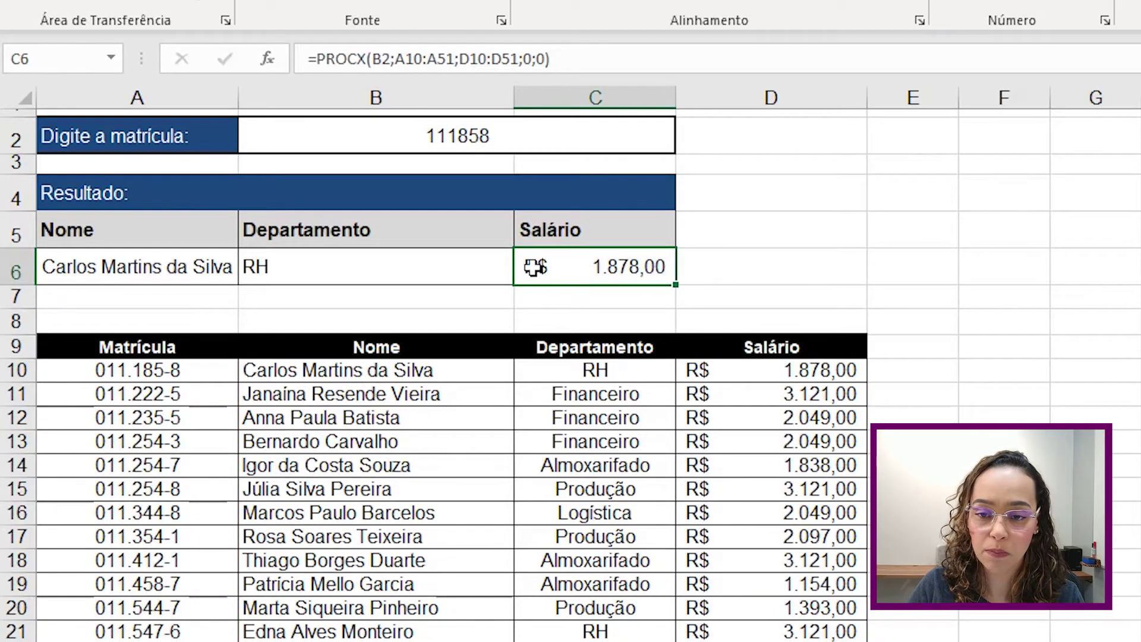
{"action": "left_click", "coordinate": [189, 561]}
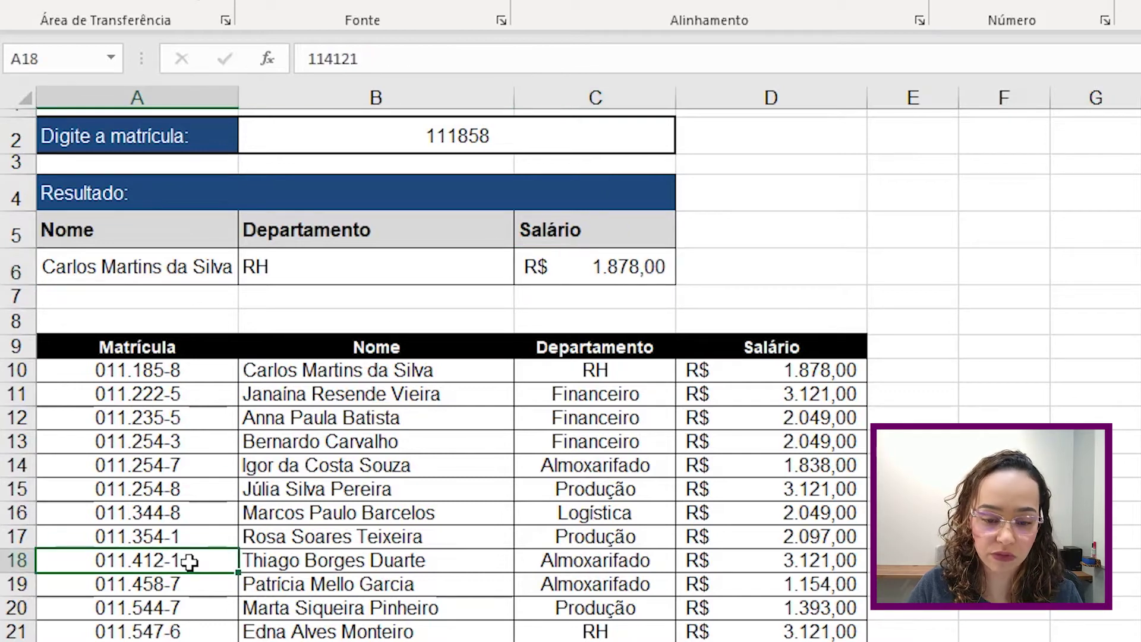
Step: Paste matrícula 114121 into B2, getting Almoxarifado and R$ 3.121,00, then go to Busca por nome
{"action": "left_click", "coordinate": [437, 136]}
{"action": "key", "text": "ctrl+v"}
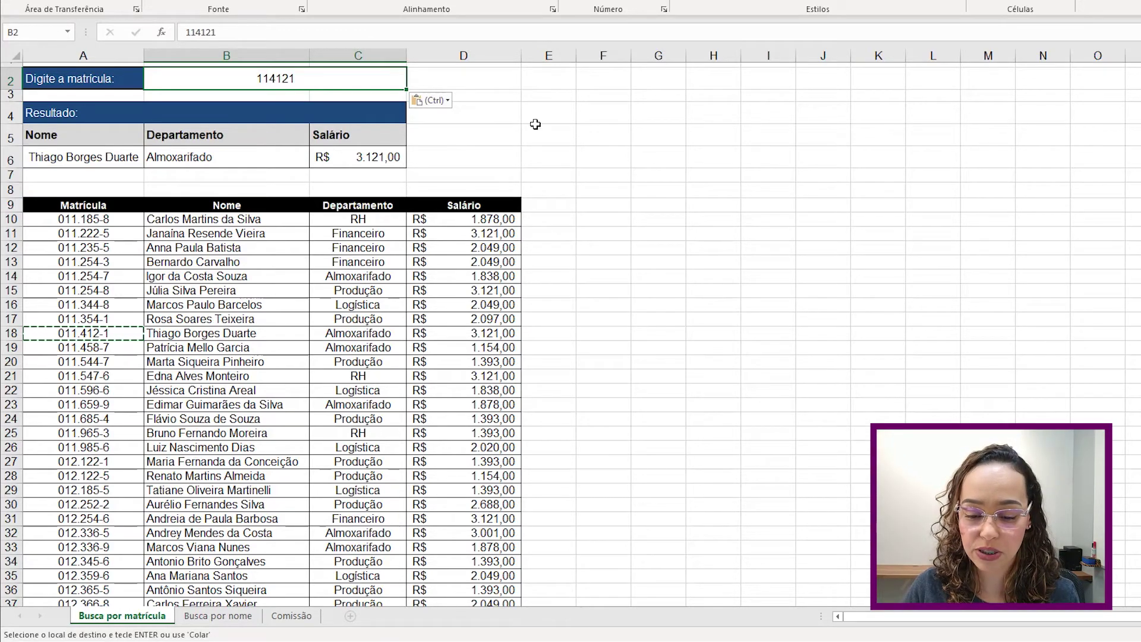
{"action": "left_click", "coordinate": [233, 618]}
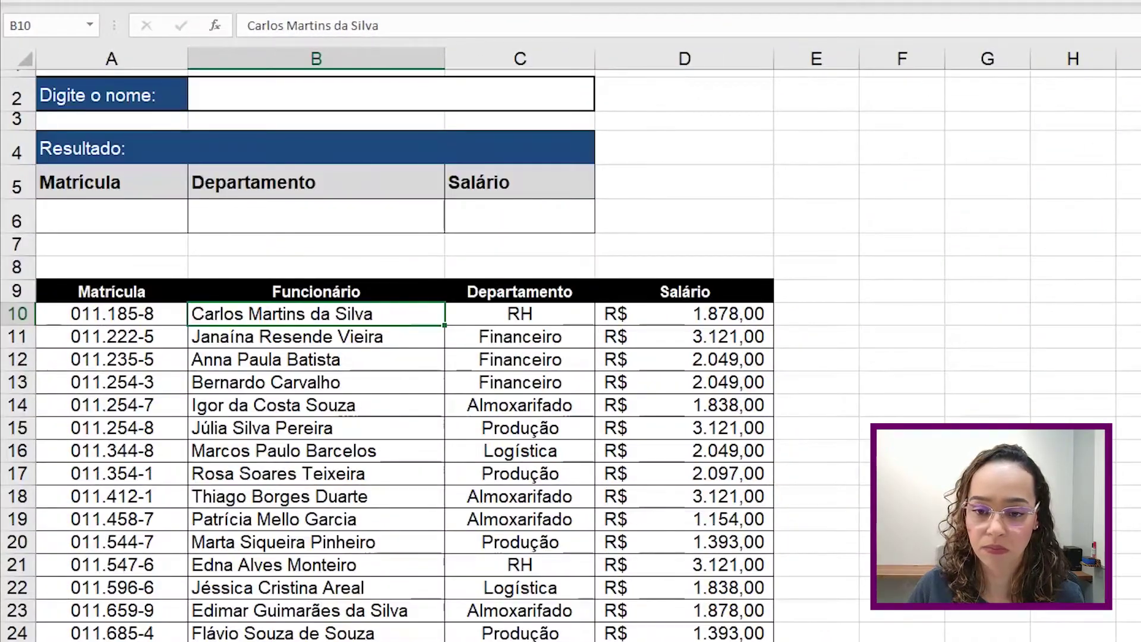
Step: Copy the employee name from B14 into the name search cell B2
{"action": "left_click", "coordinate": [489, 95]}
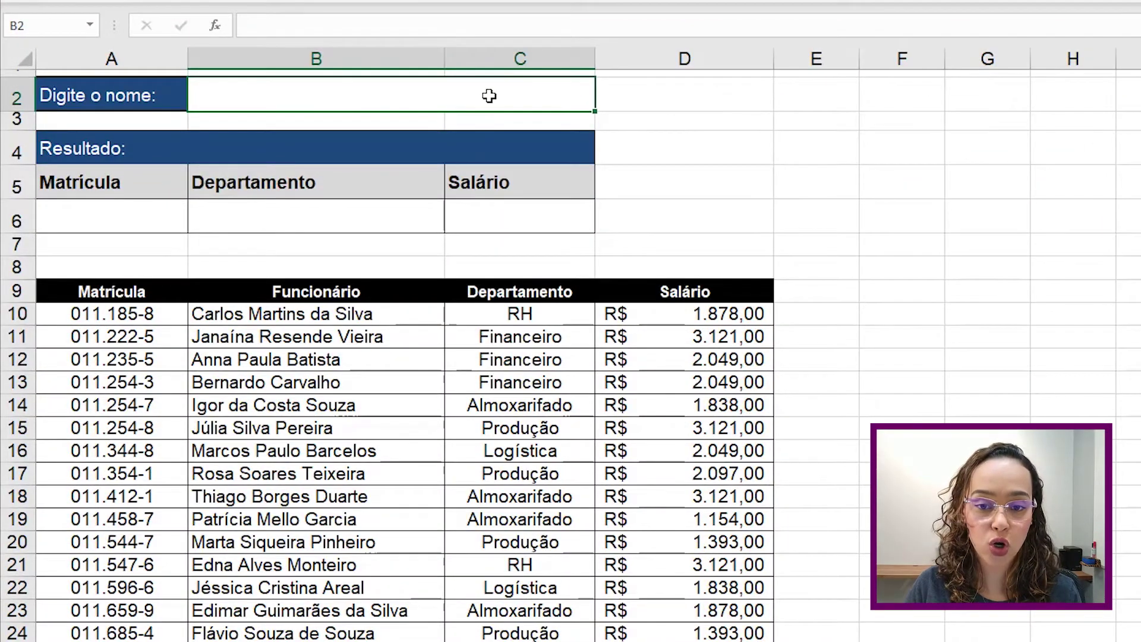
{"action": "left_click", "coordinate": [274, 407]}
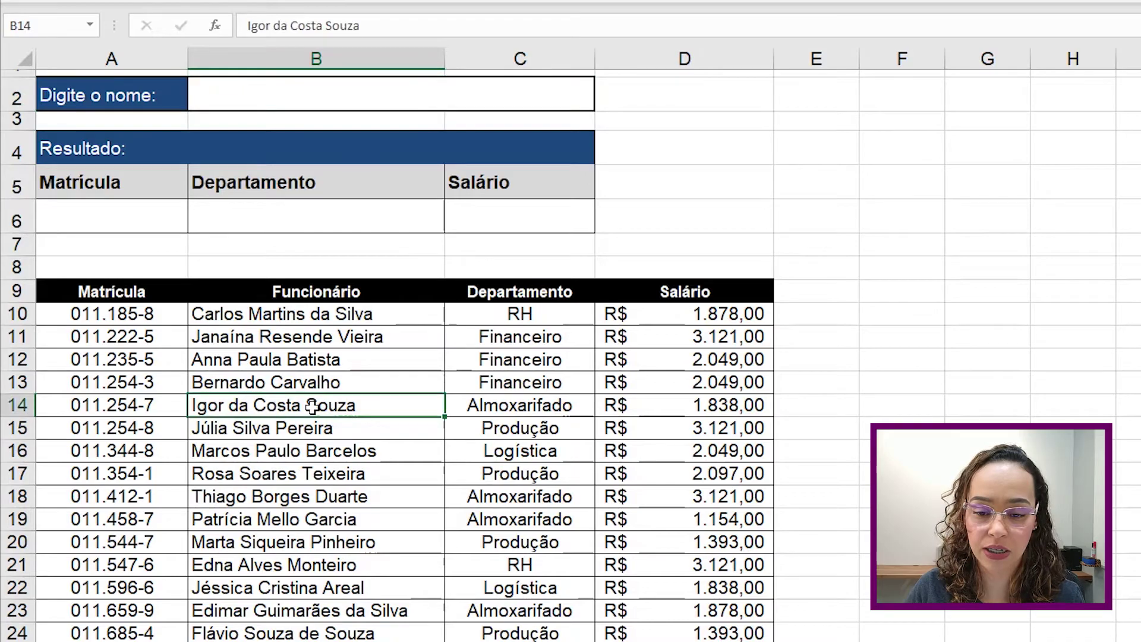
{"action": "key", "text": "ctrl+c"}
{"action": "left_click", "coordinate": [344, 102]}
{"action": "key", "text": "ctrl+v"}
{"action": "key", "text": "Down"}
{"action": "key", "text": "Down"}
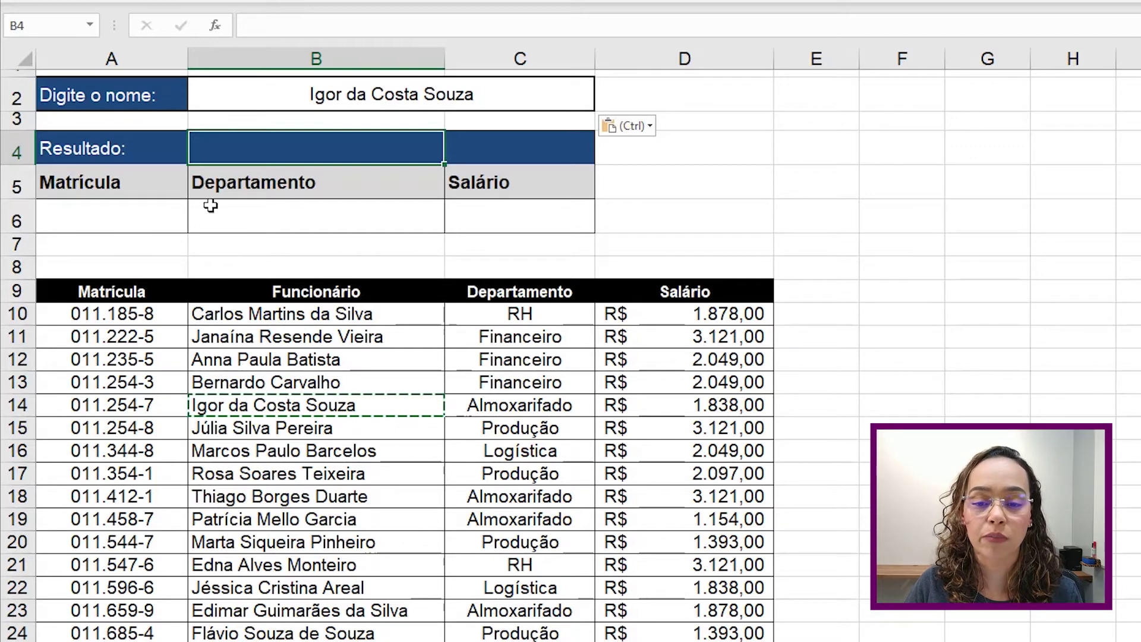
{"action": "left_click", "coordinate": [146, 224]}
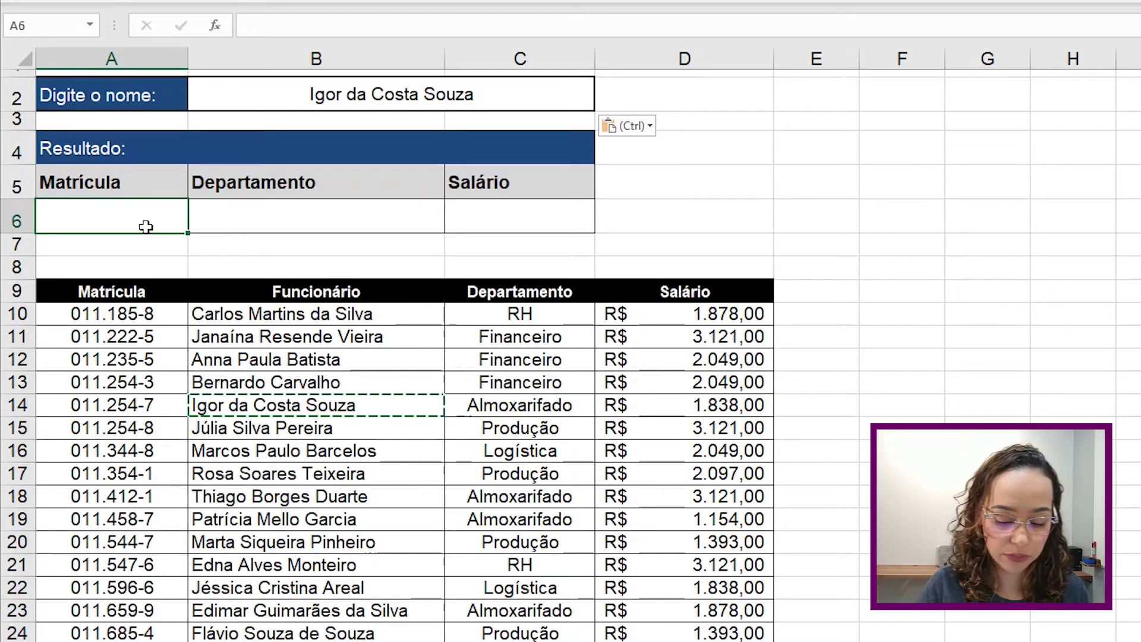
Step: In A6, start a PROCX looking up the name in B2 within B10:B51
{"action": "type", "text": "=procx"}
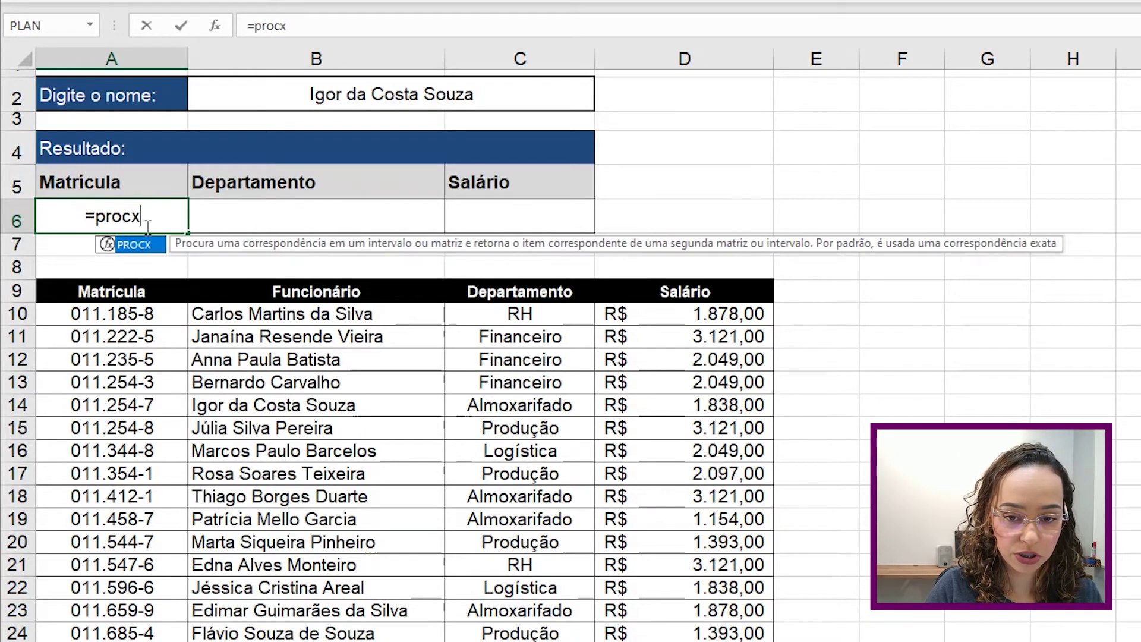
{"action": "key", "text": "Tab"}
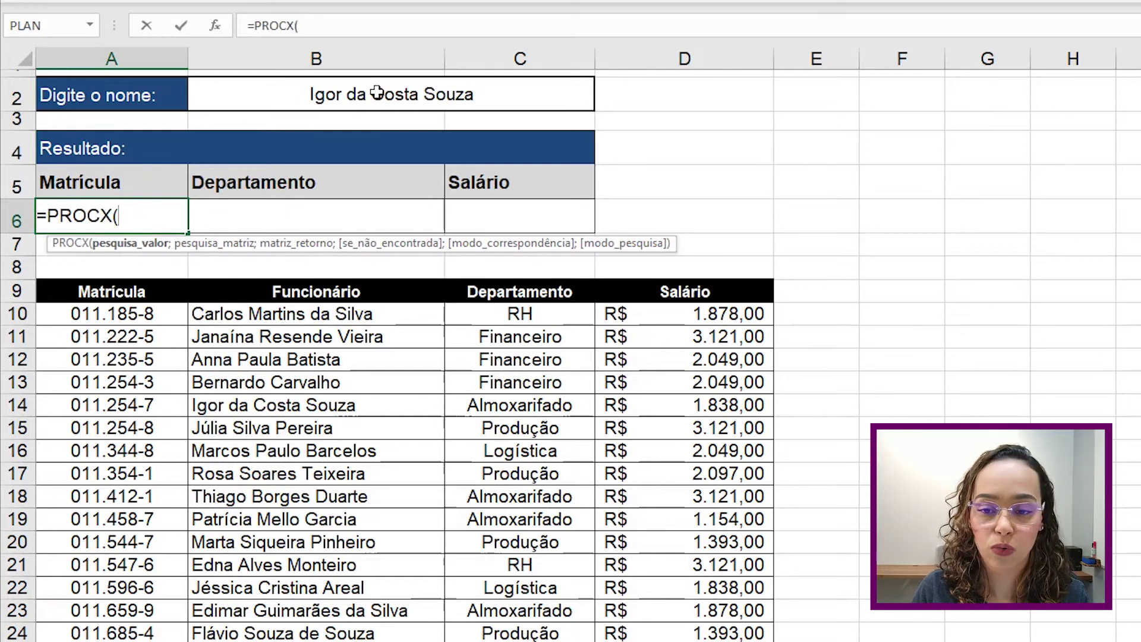
{"action": "left_click", "coordinate": [381, 90]}
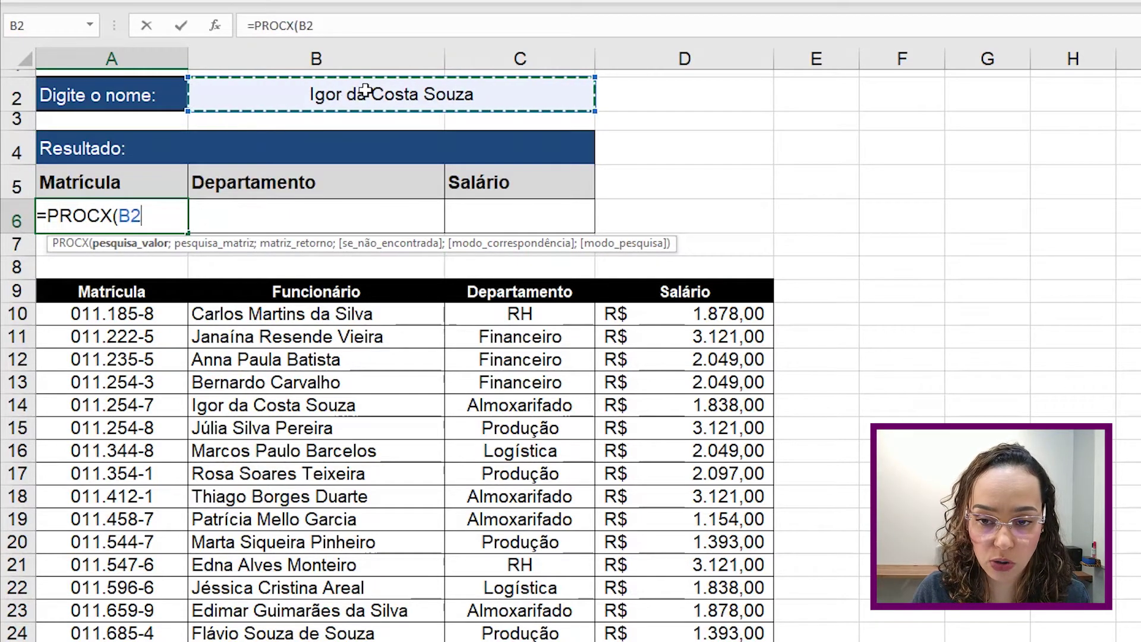
{"action": "type", "text": ";"}
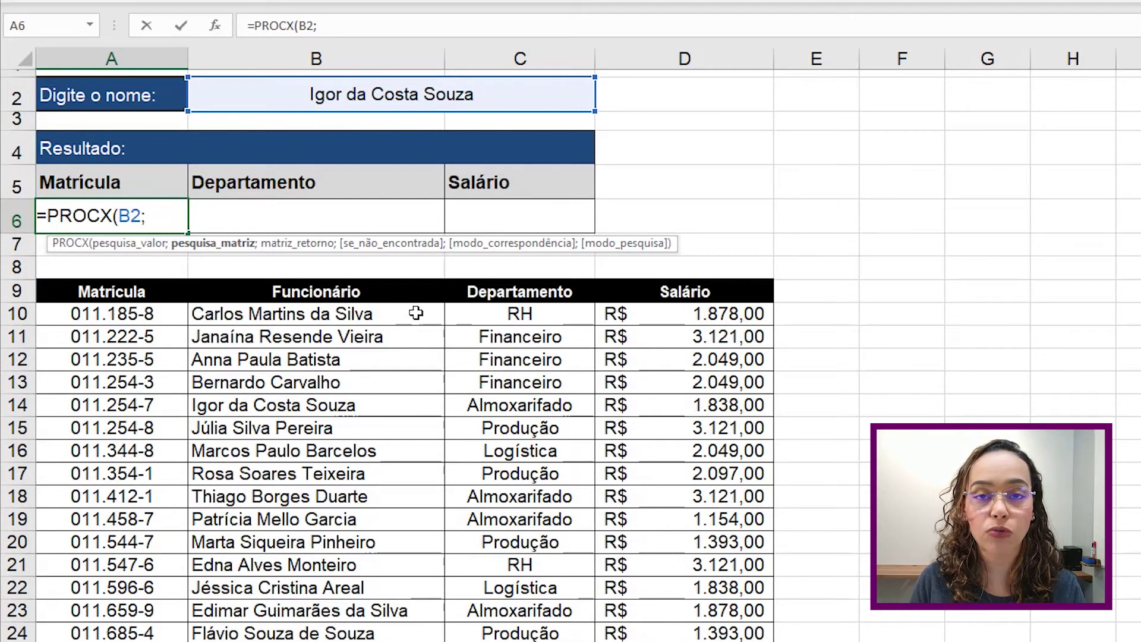
{"action": "left_click", "coordinate": [376, 315]}
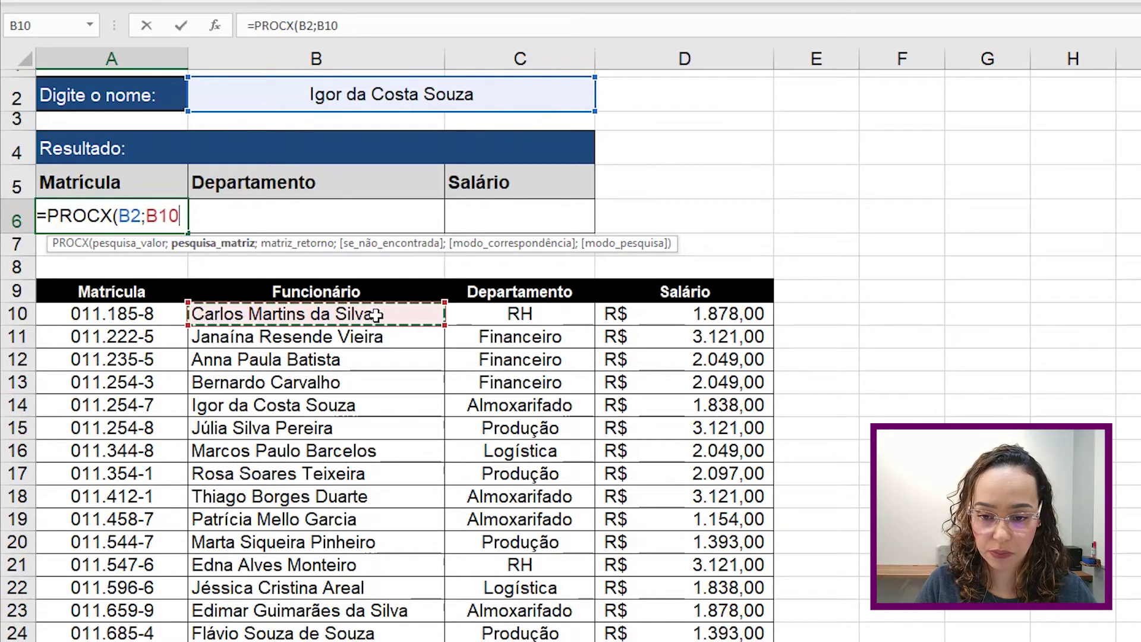
{"action": "key", "text": "ctrl+shift+Down"}
{"action": "type", "text": ":B51;"}
{"action": "scroll", "coordinate": [381, 310], "scroll_direction": "up", "scroll_amount": 7}
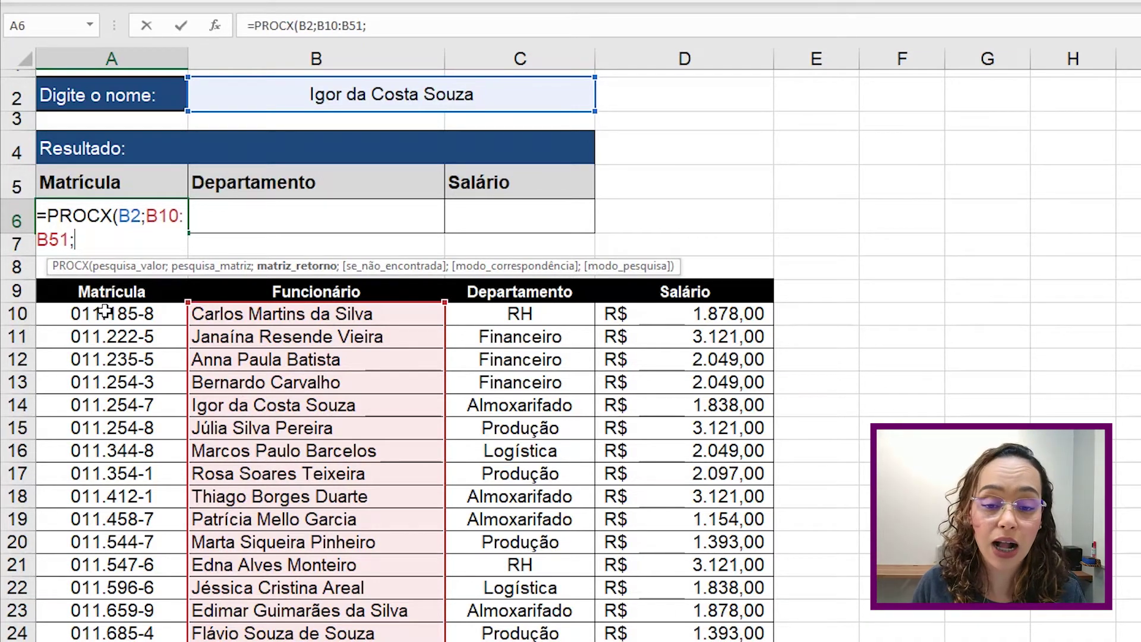
Step: Return the matrícula from A10:A51 with 0;0 match arguments and commit the A6 formula
{"action": "left_click", "coordinate": [104, 311]}
{"action": "key", "text": "ctrl+shift+Down"}
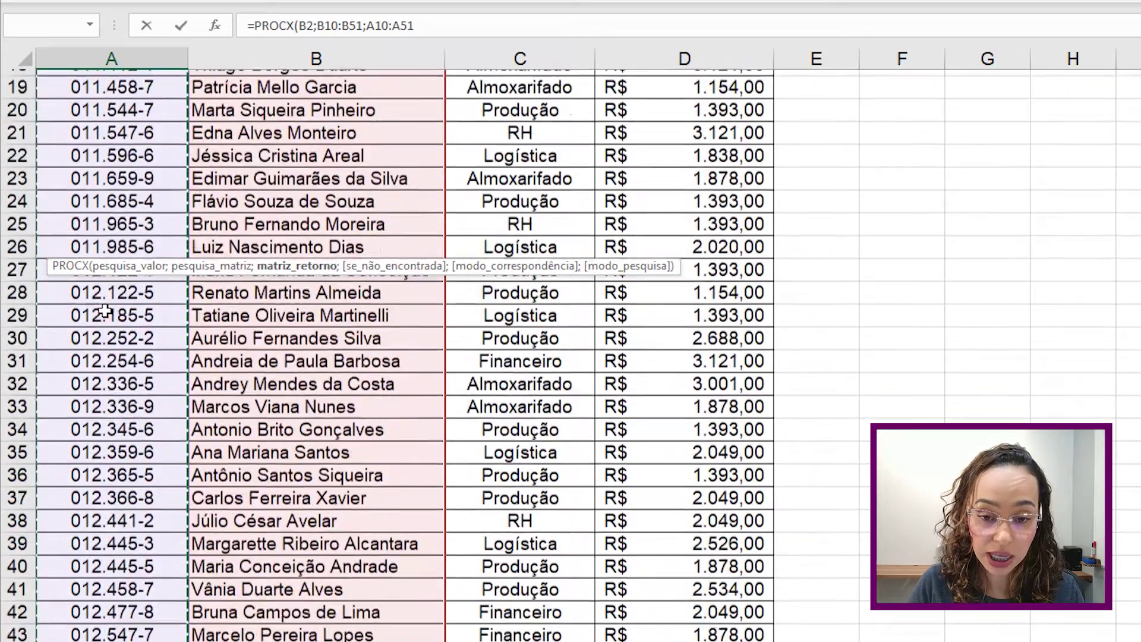
{"action": "scroll", "coordinate": [105, 310], "scroll_direction": "down", "scroll_amount": 1}
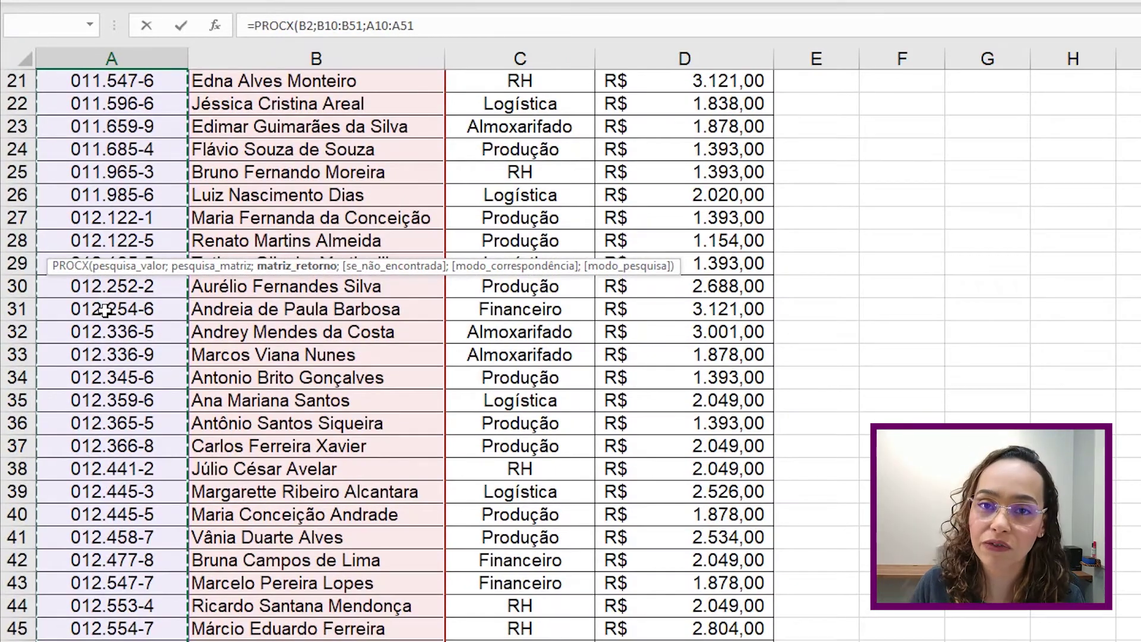
{"action": "type", "text": ";"}
{"action": "scroll", "coordinate": [337, 127], "scroll_direction": "up", "scroll_amount": 7}
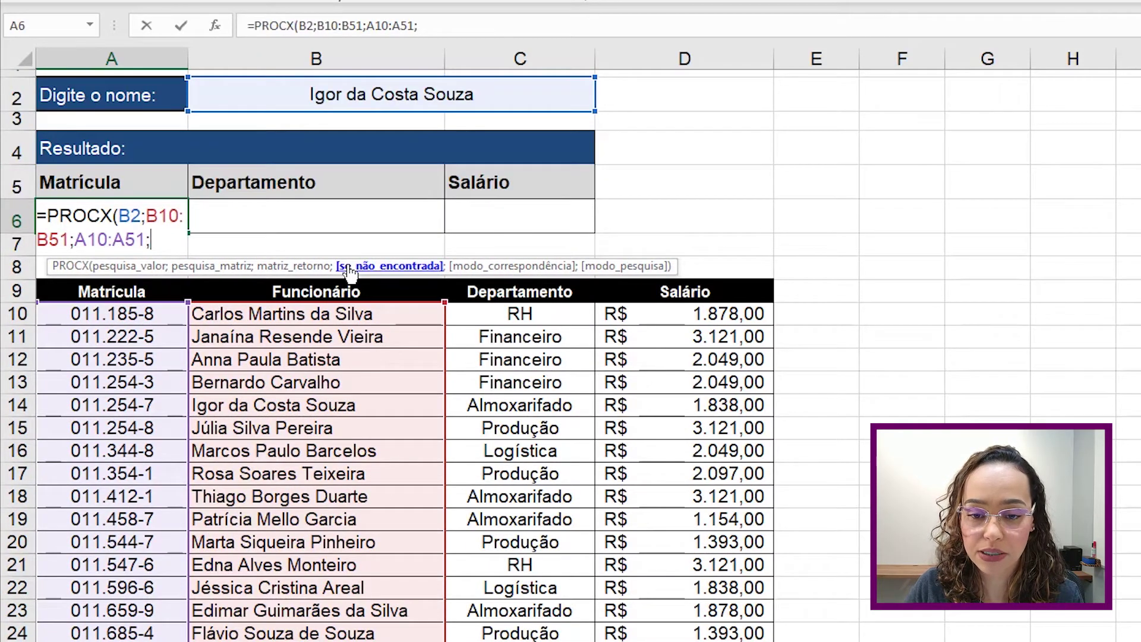
{"action": "type", "text": "0"}
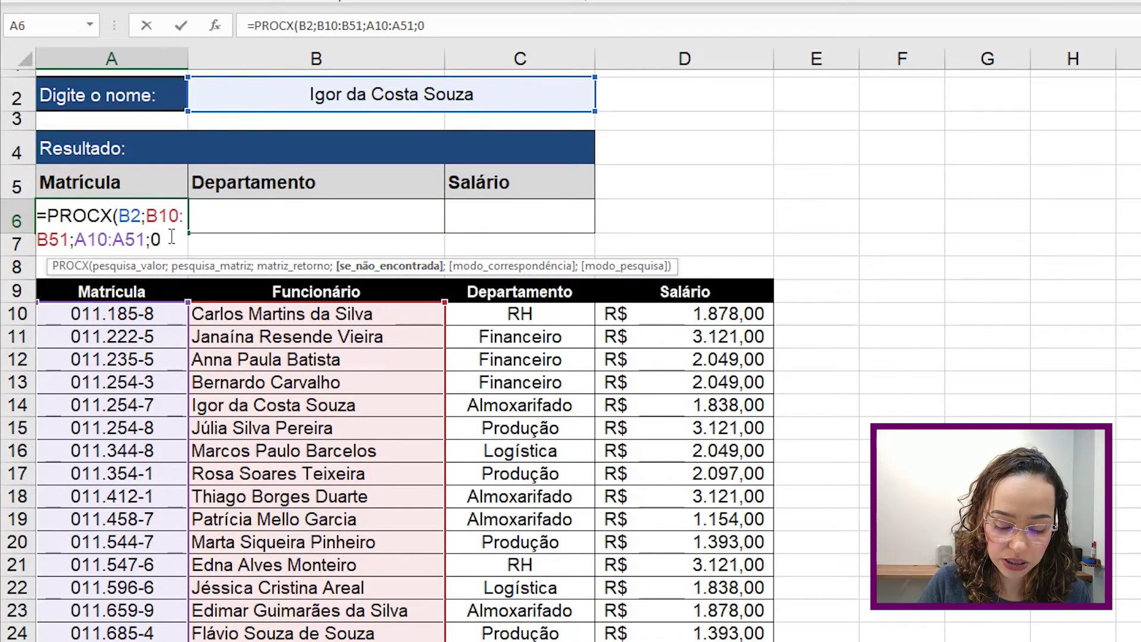
{"action": "type", "text": ";0"}
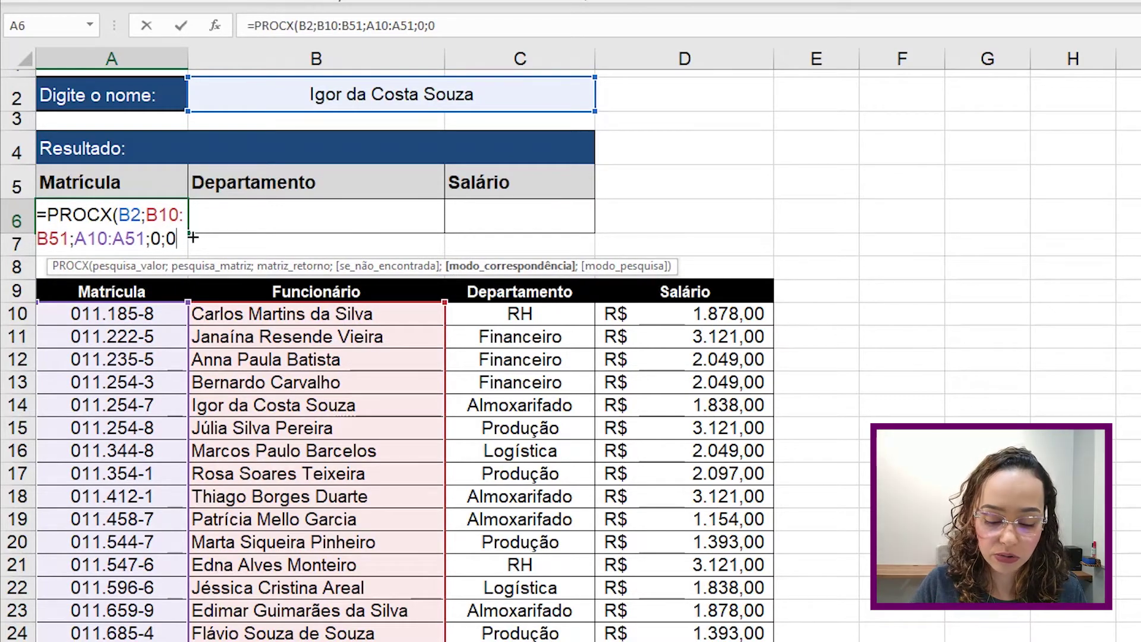
{"action": "key", "text": "Return"}
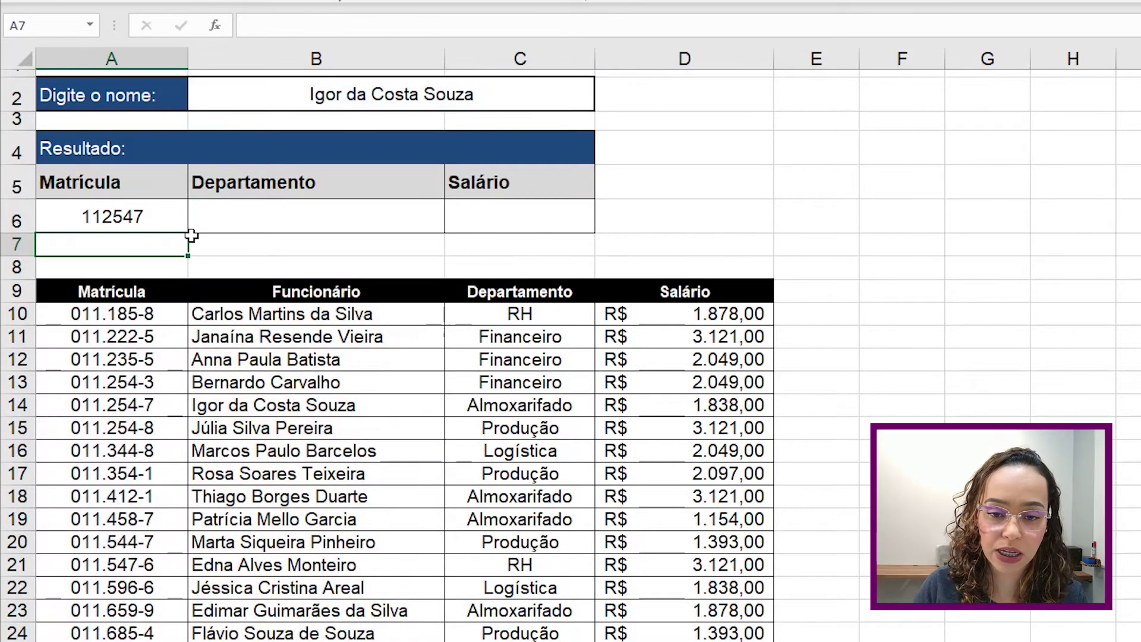
{"action": "left_click", "coordinate": [159, 218]}
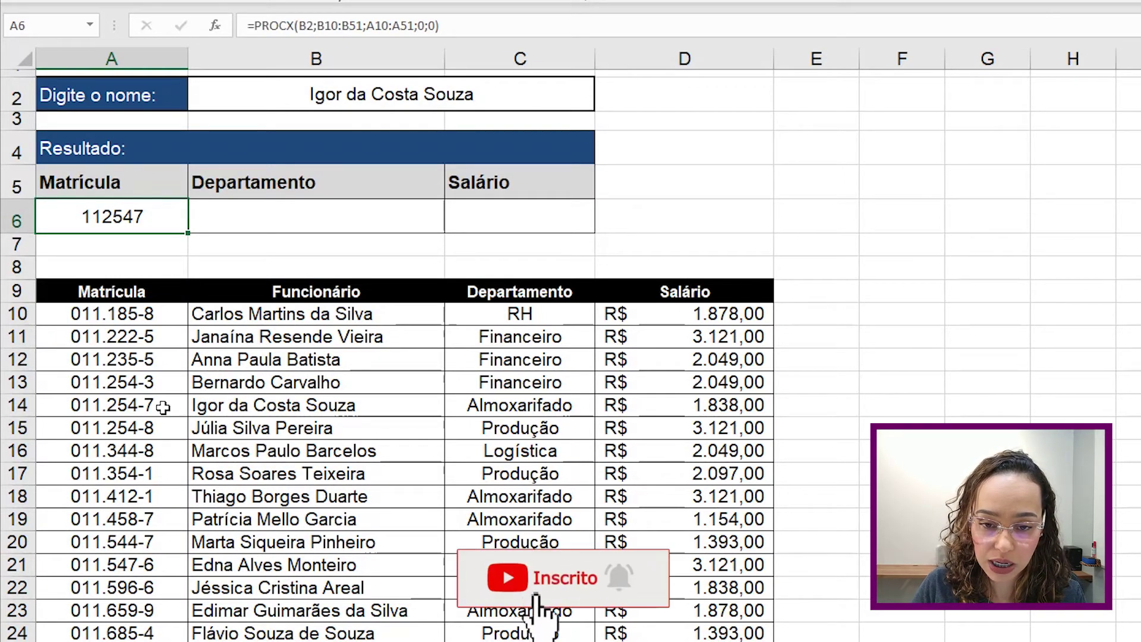
{"action": "left_click", "coordinate": [267, 217]}
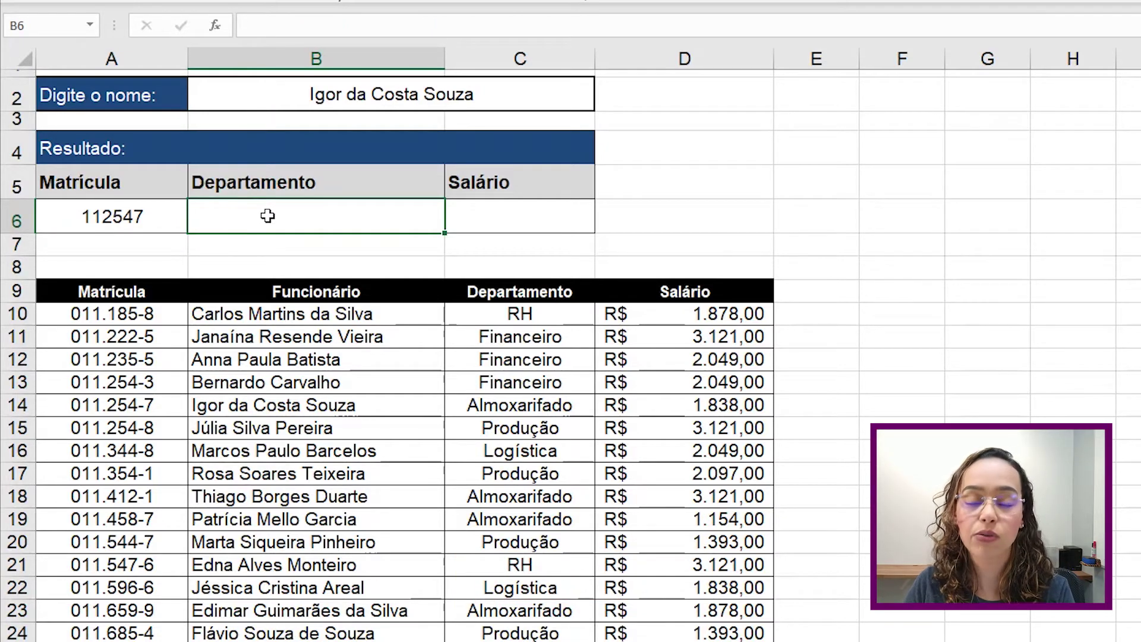
Step: Enter =PROCX(B2;B10:B51;C10:C51;0;0) in B6 so it returns the department Almoxarifado
{"action": "type", "text": "=PROCX("}
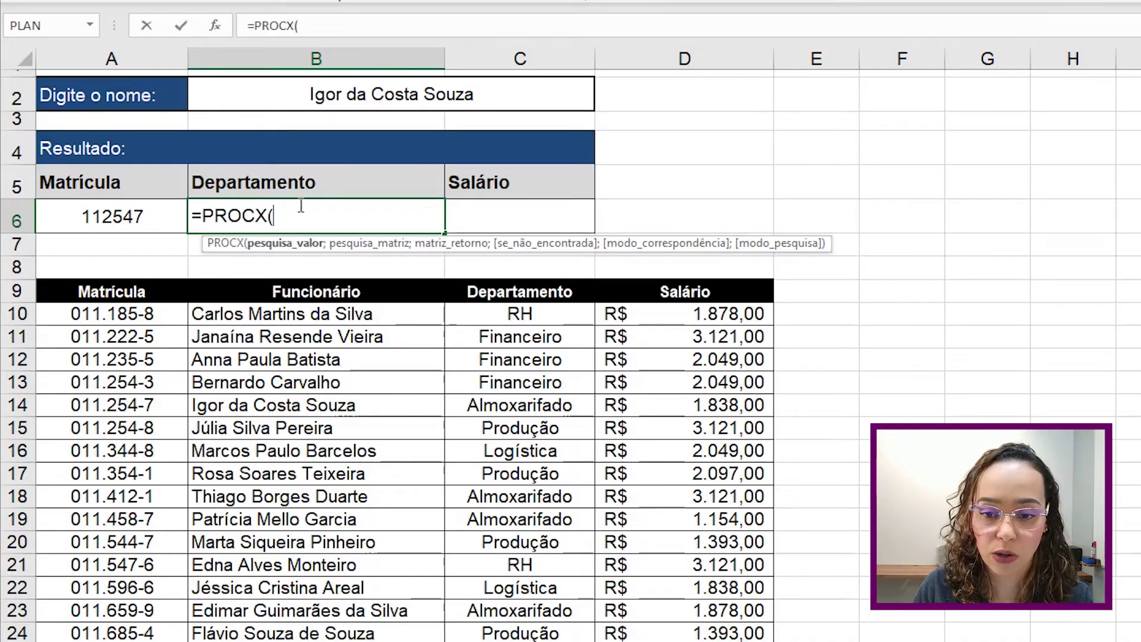
{"action": "left_click", "coordinate": [352, 97]}
{"action": "type", "text": ";"}
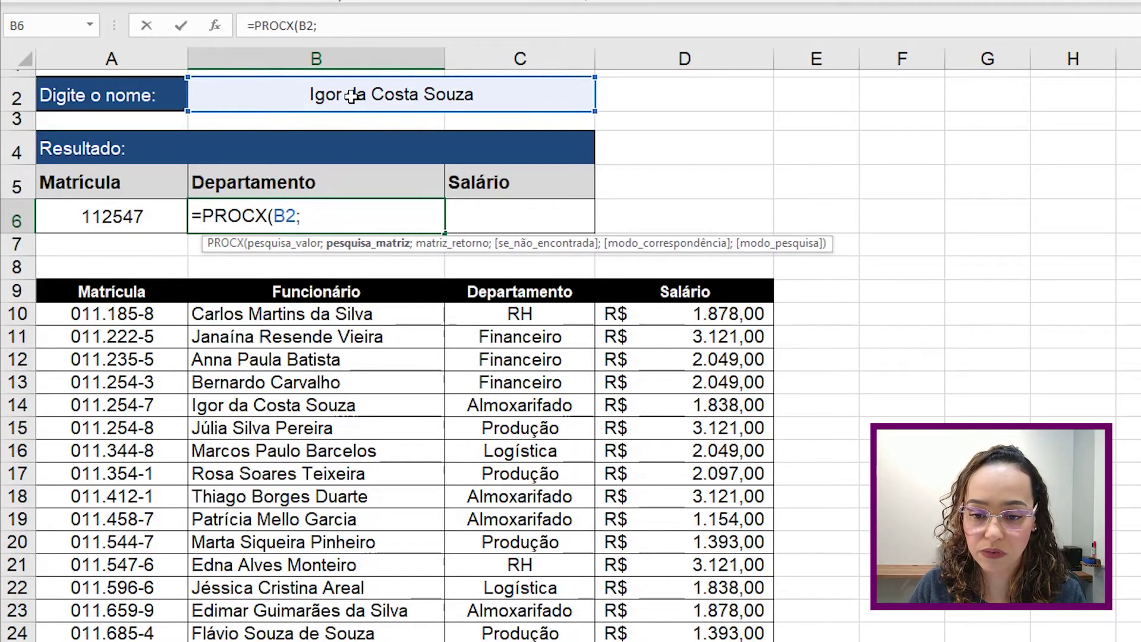
{"action": "left_click", "coordinate": [329, 314]}
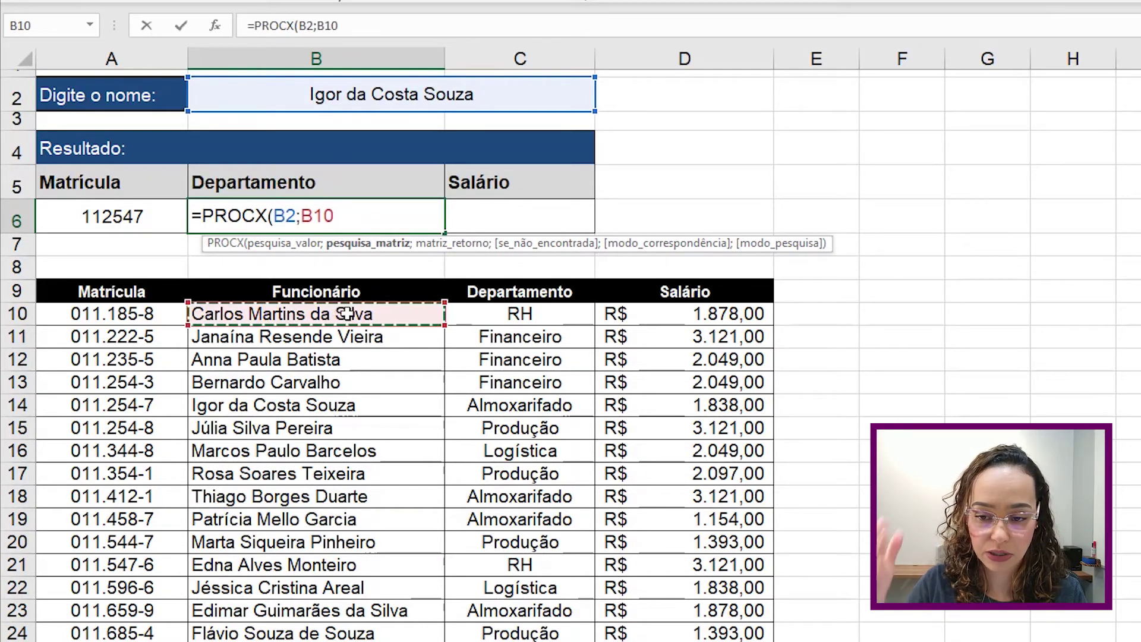
{"action": "key", "text": "ctrl+shift+Down"}
{"action": "type", "text": ";"}
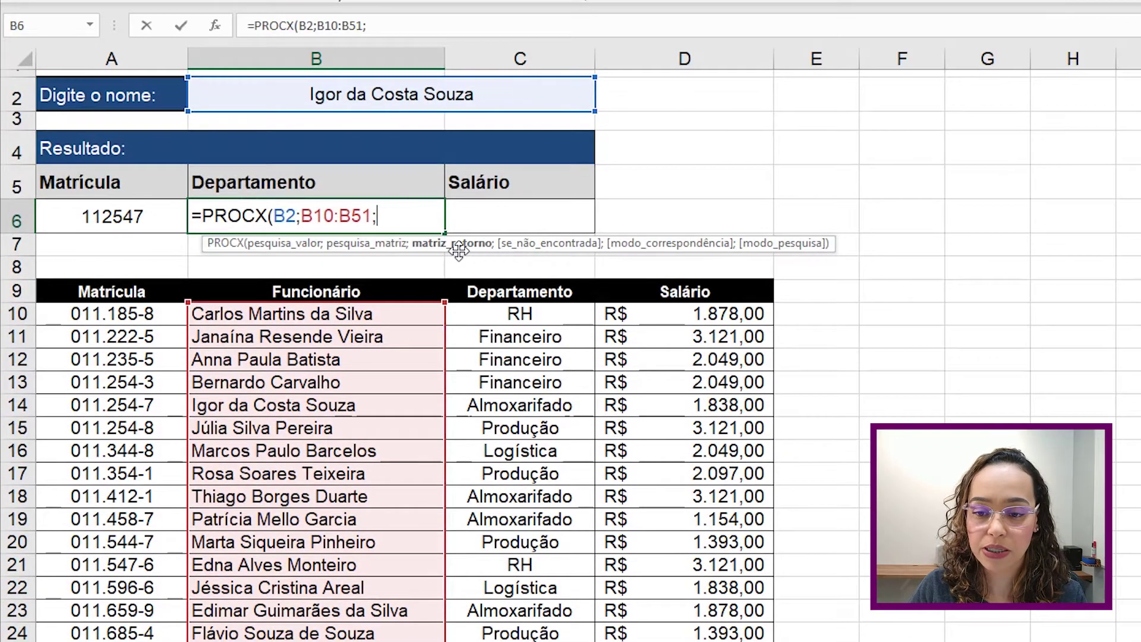
{"action": "left_click", "coordinate": [545, 316]}
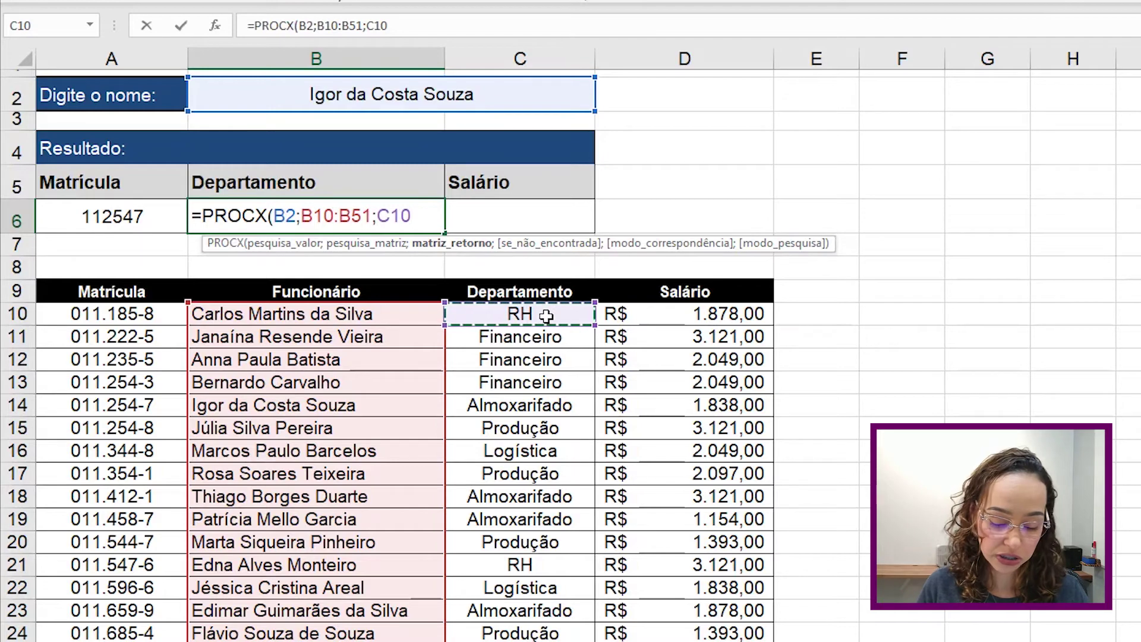
{"action": "key", "text": "ctrl+shift+Down"}
{"action": "type", "text": ":C51;"}
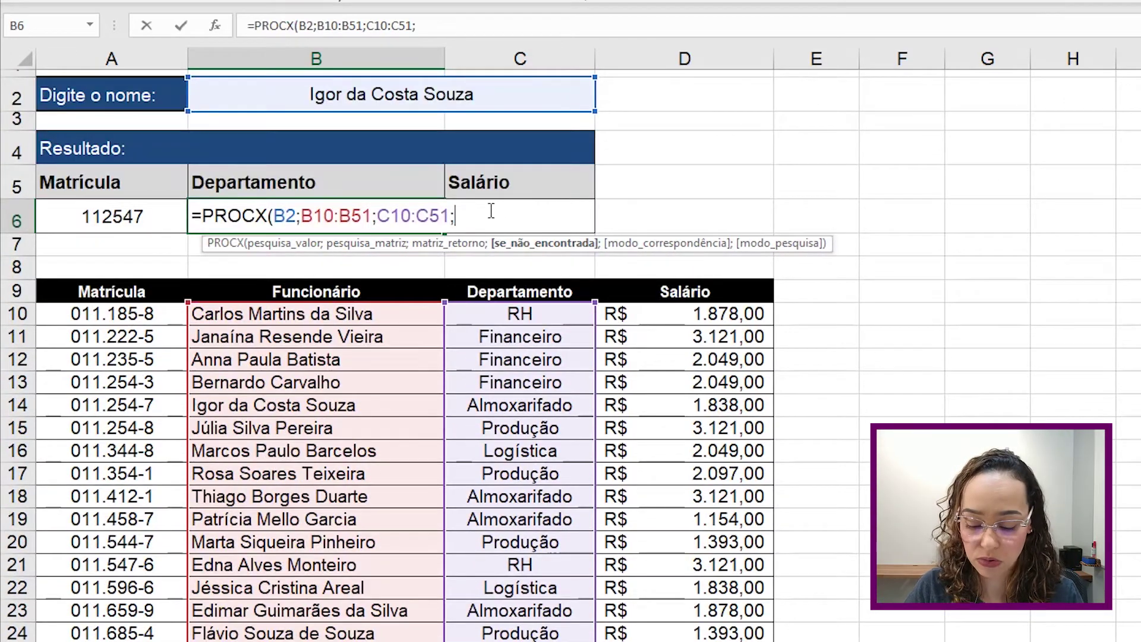
{"action": "type", "text": "0;0"}
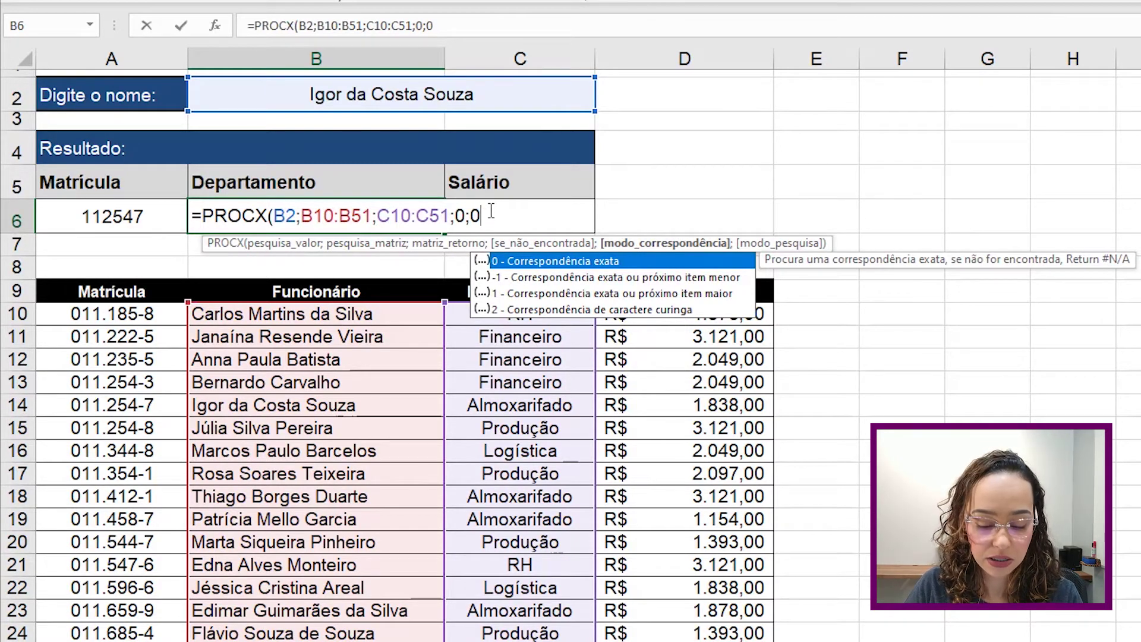
{"action": "key", "text": "Return"}
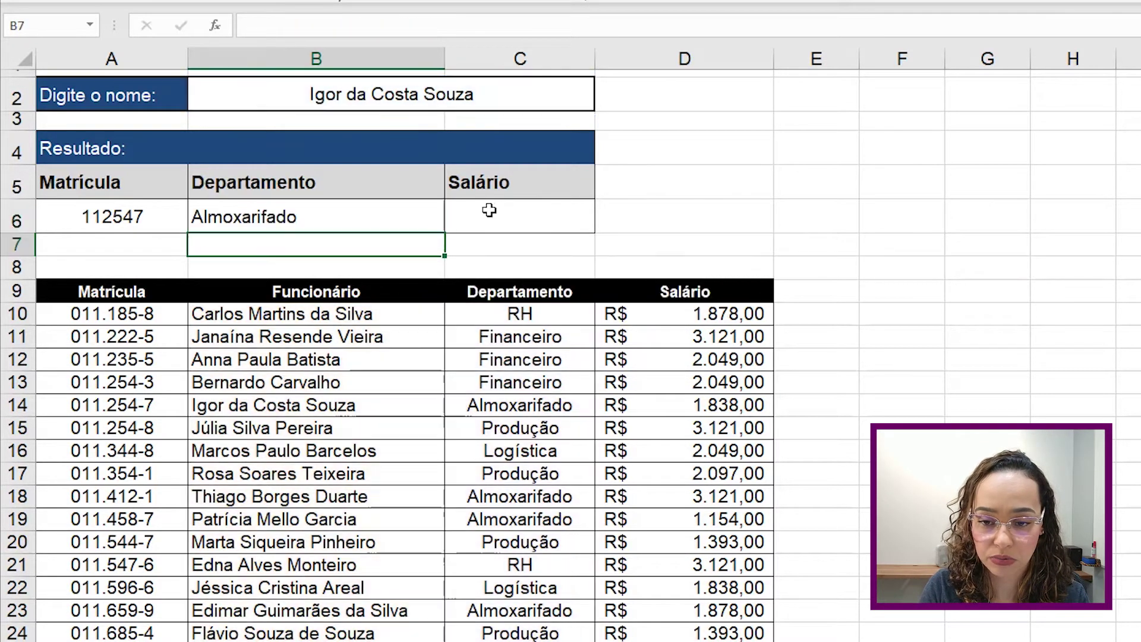
Step: Copy the Departamento PROCX lookup formula from B6
{"action": "left_click", "coordinate": [410, 221]}
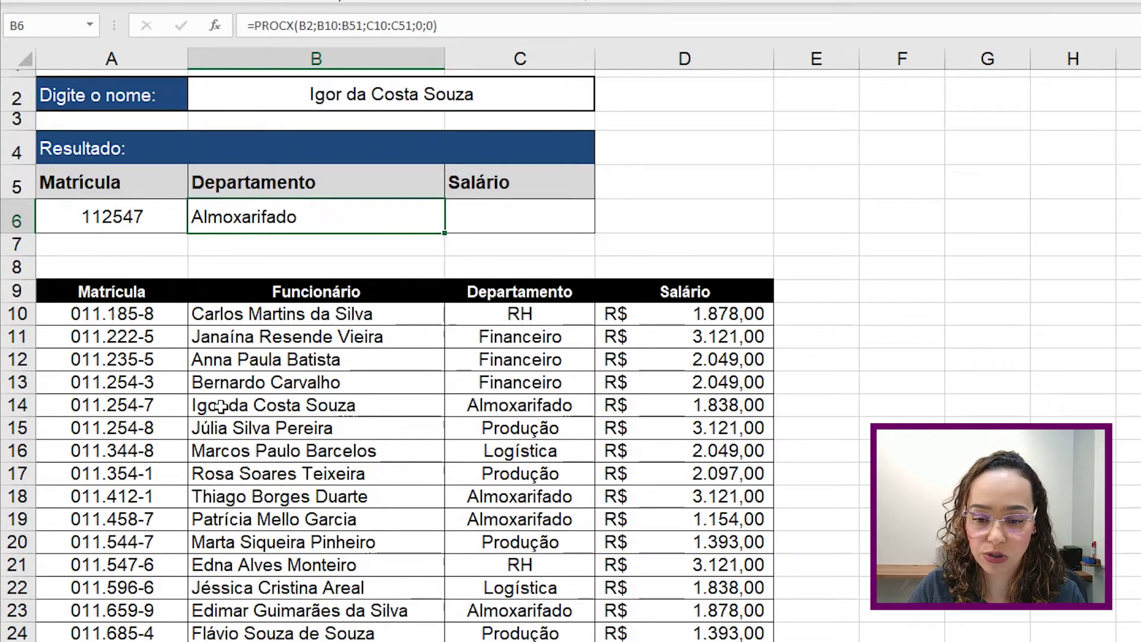
{"action": "left_click_drag", "start_coordinate": [151, 408], "coordinate": [641, 405]}
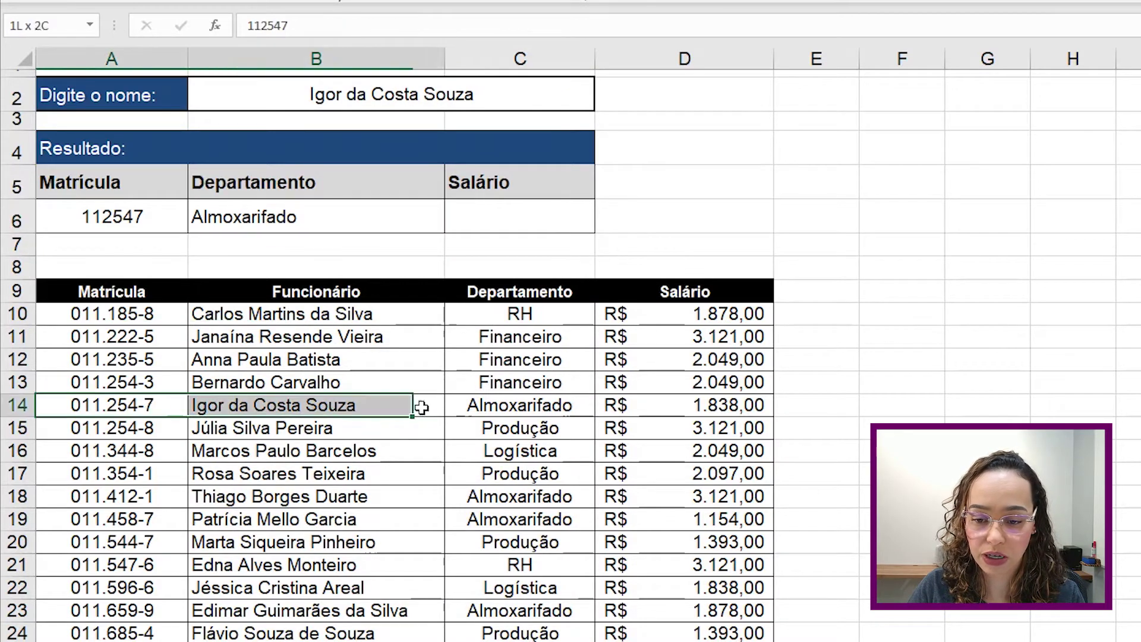
{"action": "left_click", "coordinate": [486, 211]}
{"action": "left_click", "coordinate": [313, 215]}
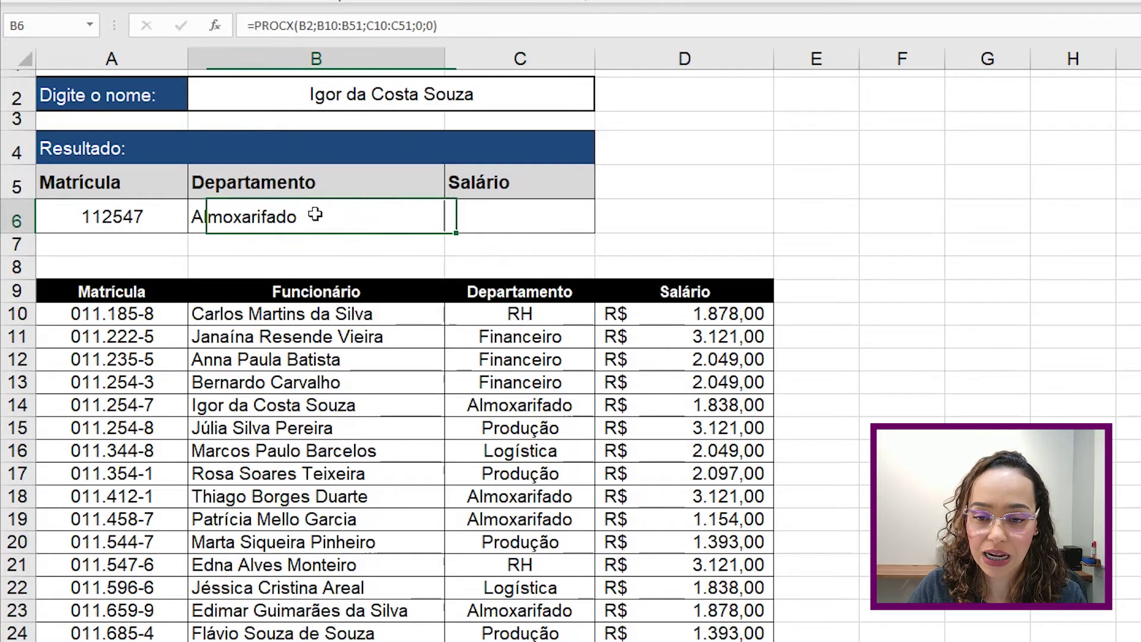
{"action": "left_click_drag", "start_coordinate": [458, 25], "coordinate": [231, 31]}
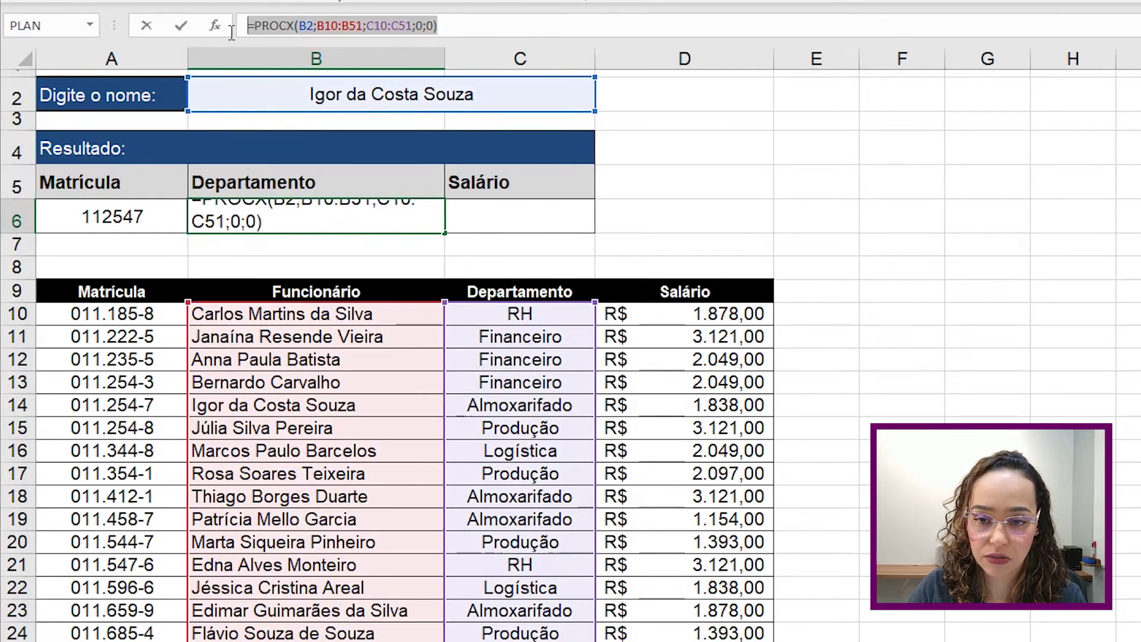
{"action": "key", "text": "Return"}
Step: Paste it into the Salário cell with return range D10:D51 instead of C10:C51
{"action": "double_click", "coordinate": [562, 220]}
{"action": "key", "text": "ctrl+v"}
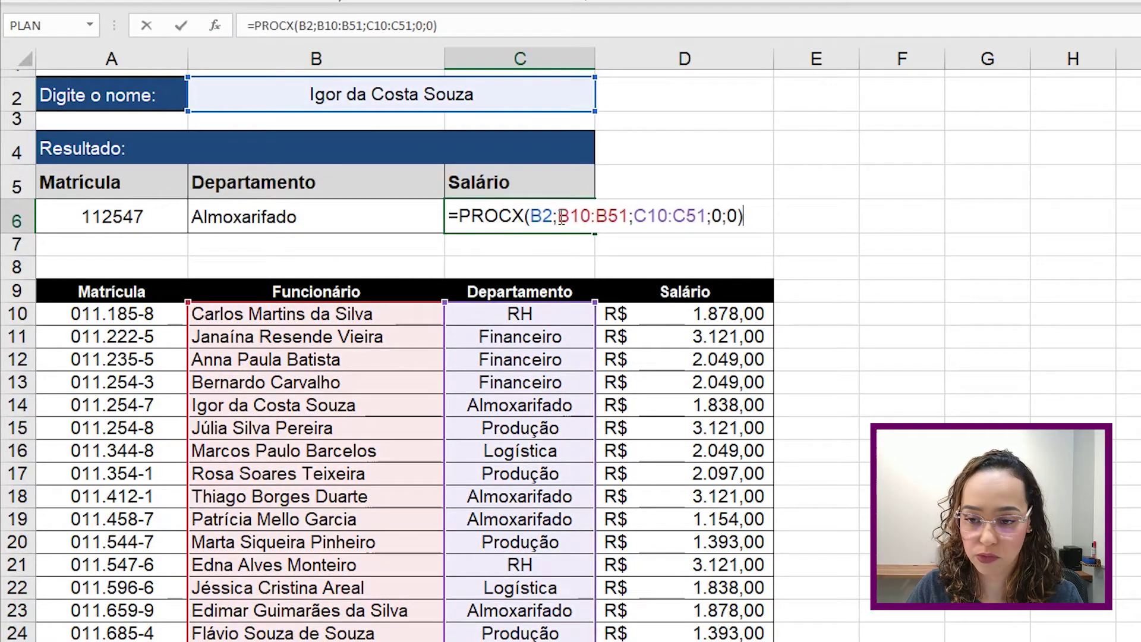
{"action": "left_click_drag", "start_coordinate": [635, 215], "coordinate": [702, 216]}
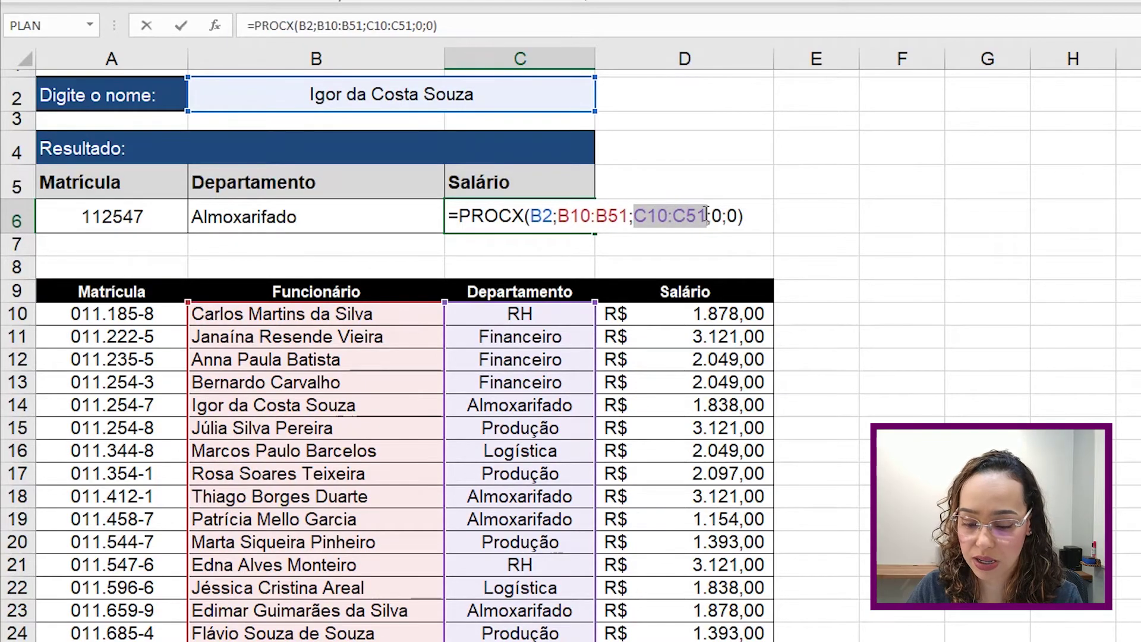
{"action": "key", "text": "Delete"}
{"action": "left_click_drag", "start_coordinate": [676, 317], "coordinate": [729, 325]}
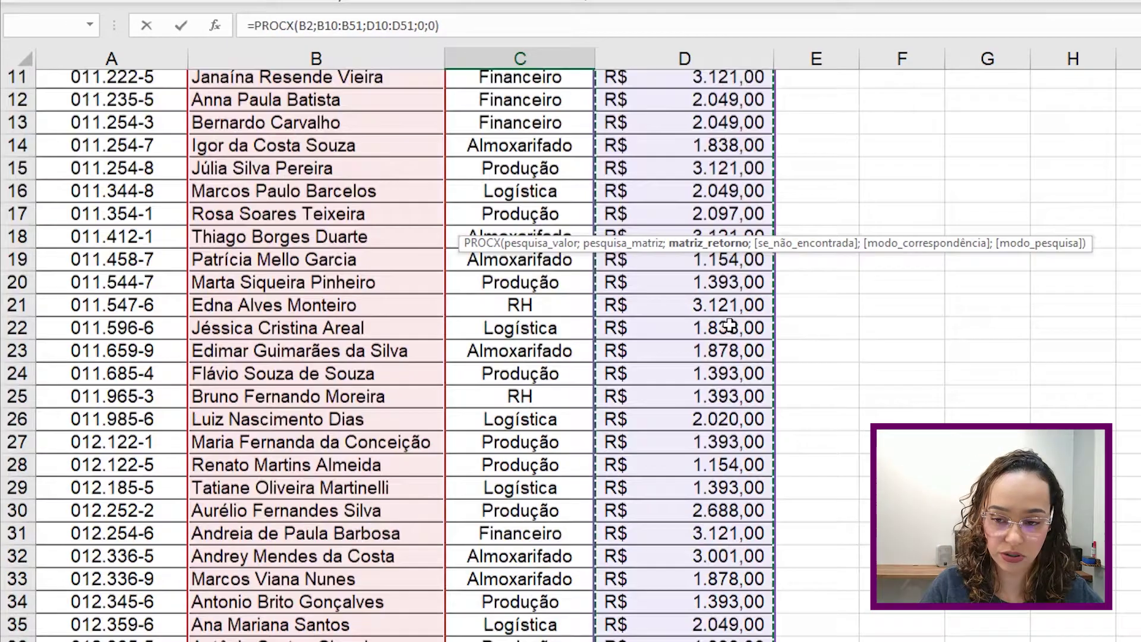
{"action": "key", "text": "Return"}
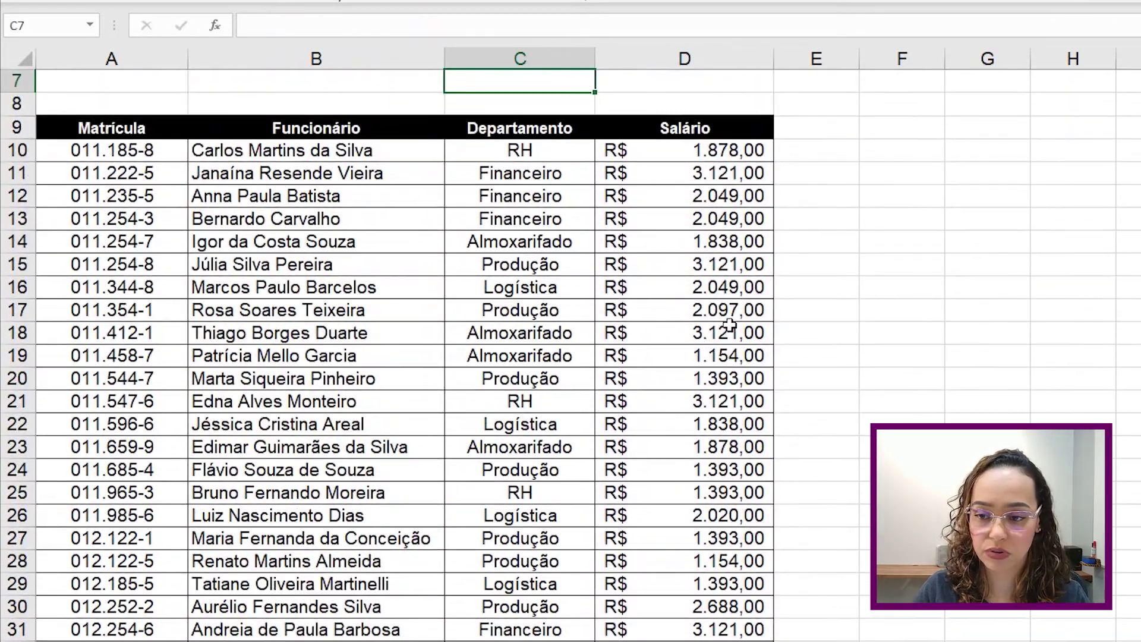
Step: Format the Salário result as R$ currency, showing R$ 1.838,00
{"action": "scroll", "coordinate": [530, 223], "scroll_direction": "up", "scroll_amount": 2}
{"action": "left_click", "coordinate": [530, 223]}
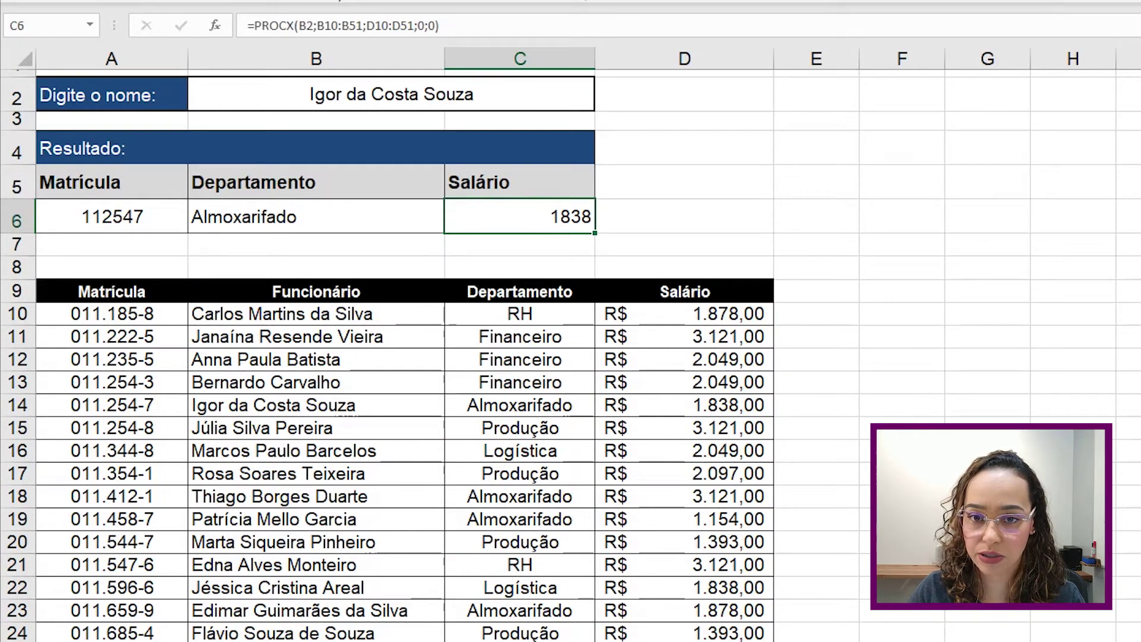
{"action": "key", "text": "ctrl+shift+4"}
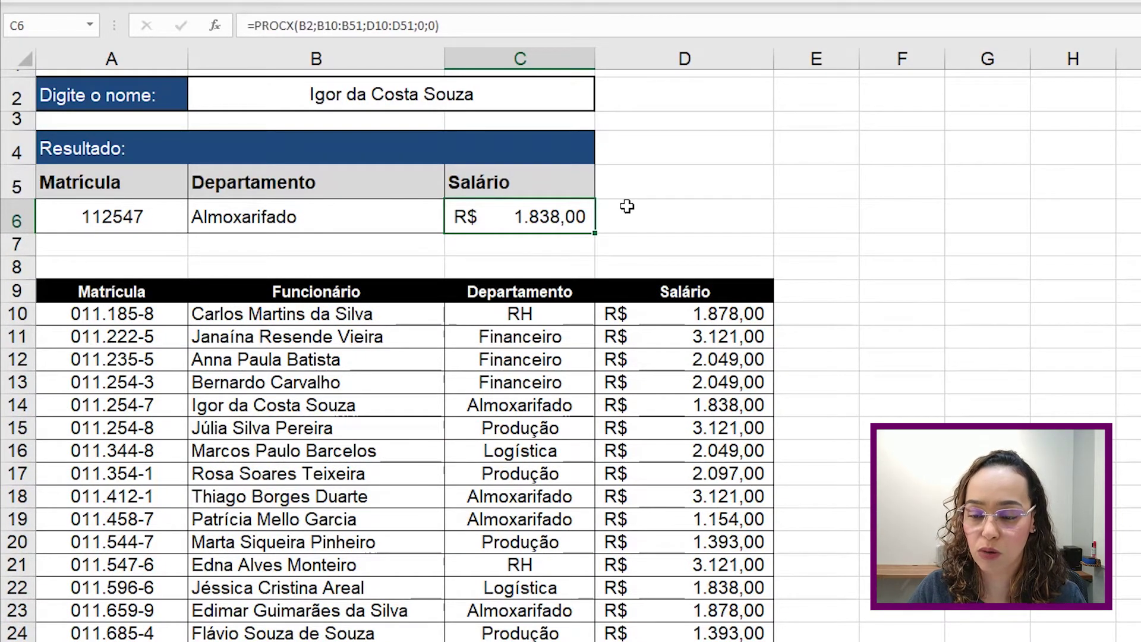
{"action": "left_click", "coordinate": [628, 207]}
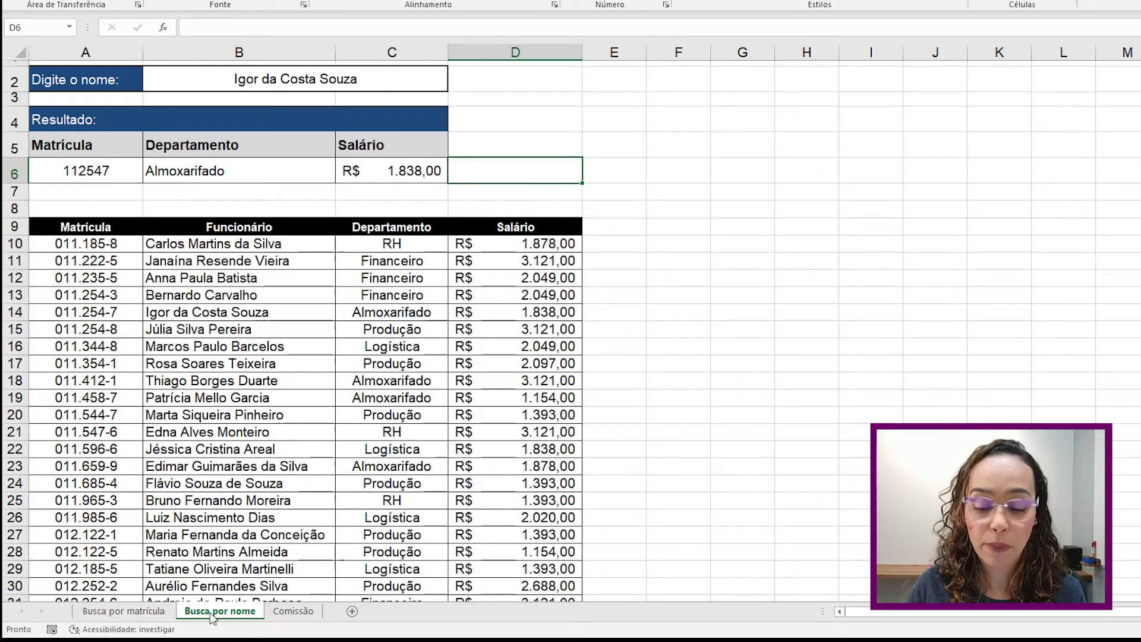
Step: Open the Comissão sheet and select the five sellers' salaries in B13:F13
{"action": "left_click", "coordinate": [310, 610]}
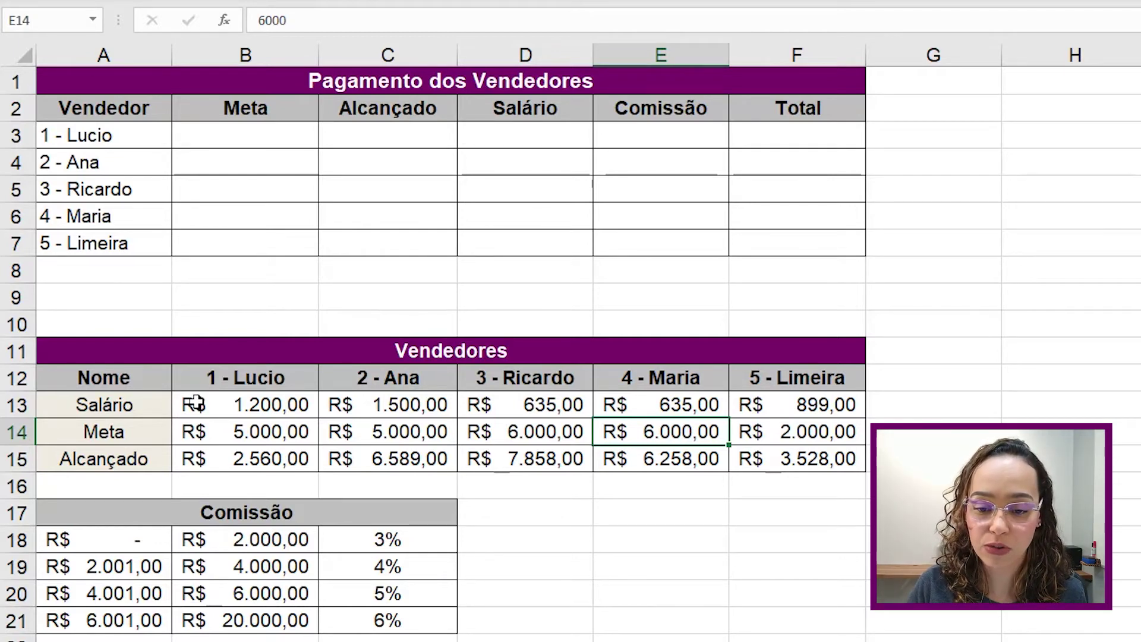
{"action": "left_click_drag", "start_coordinate": [196, 403], "coordinate": [789, 405]}
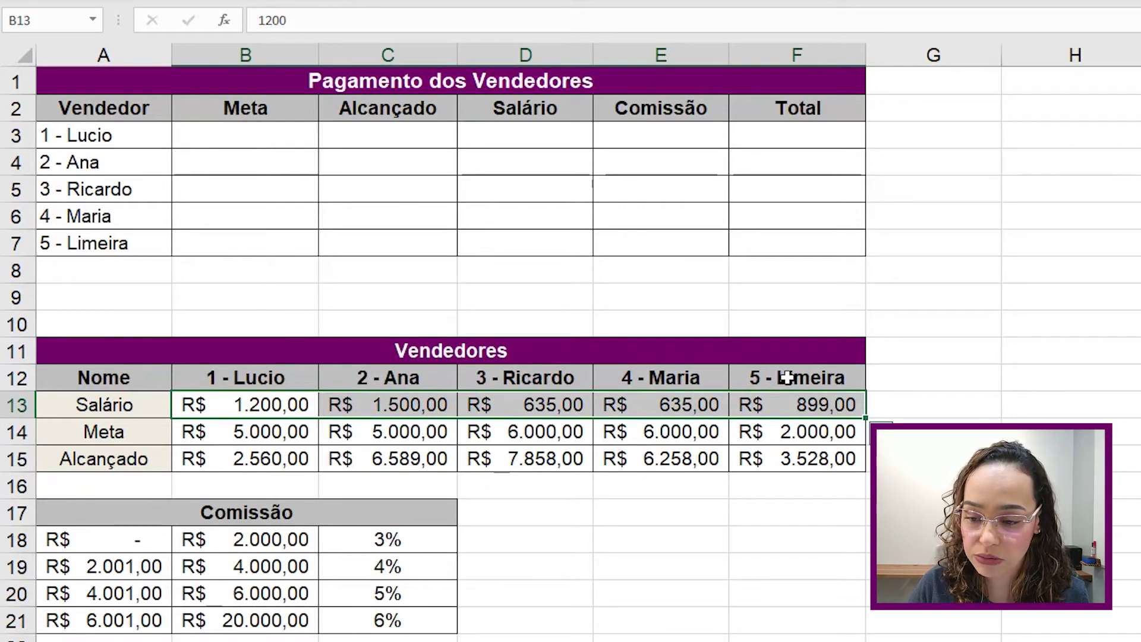
{"action": "left_click", "coordinate": [122, 404]}
{"action": "left_click", "coordinate": [298, 403]}
{"action": "left_click_drag", "start_coordinate": [299, 403], "coordinate": [789, 404]}
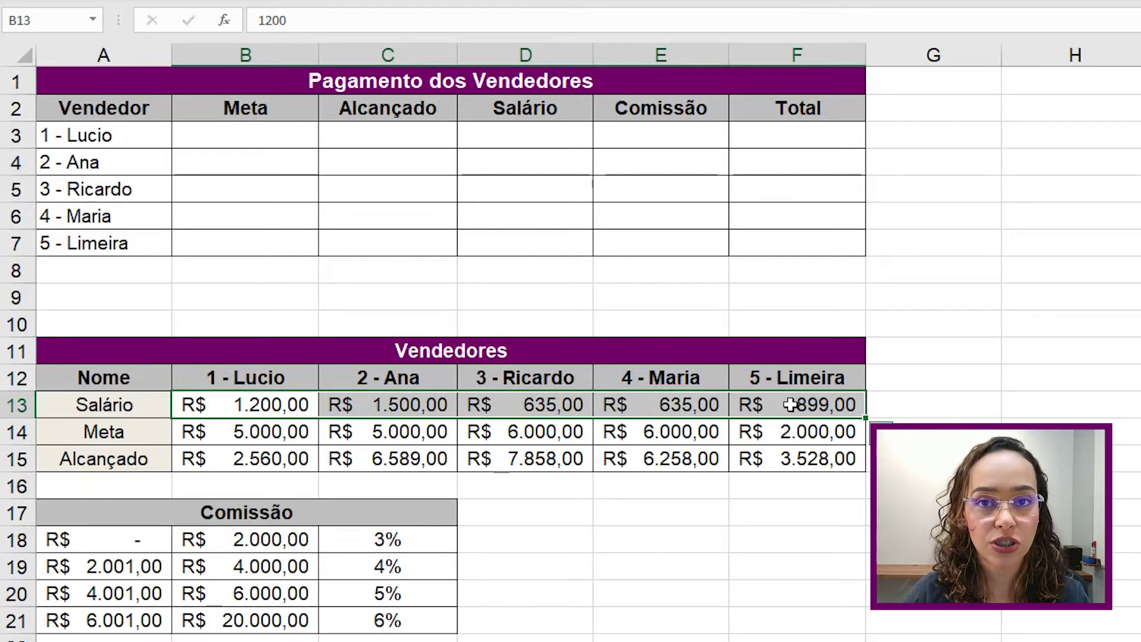
Step: Enter =PROCX(A3;B12:F12;B14:F14;0;0) in Lucio's Meta cell B3, returning 5000
{"action": "left_click", "coordinate": [268, 138]}
{"action": "type", "text": "="}
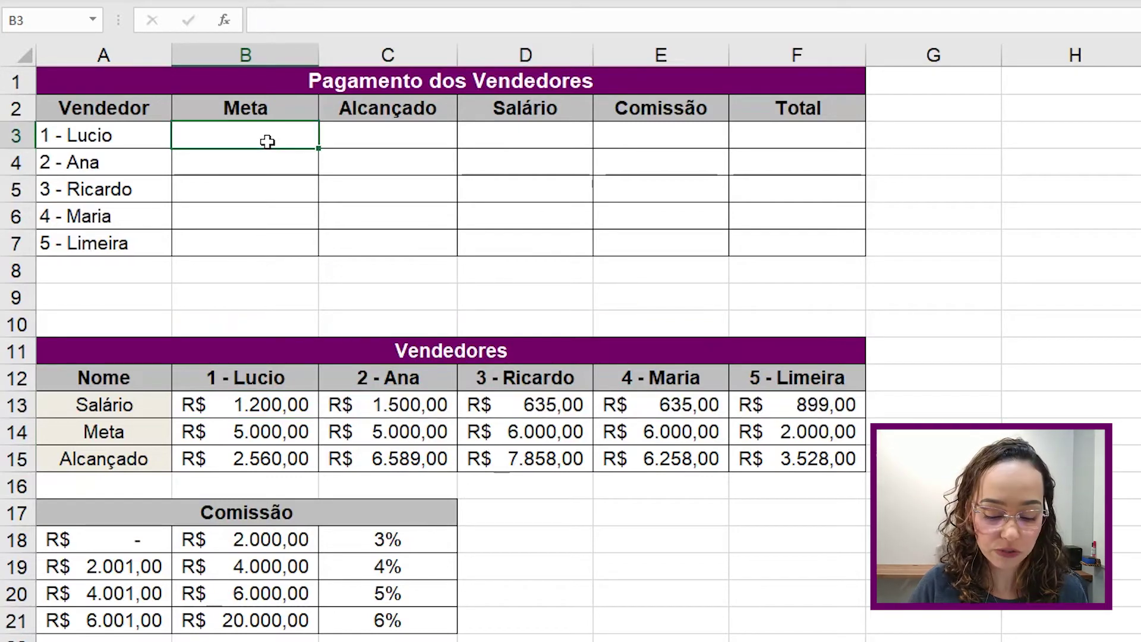
{"action": "type", "text": "procx"}
{"action": "key", "text": "Tab"}
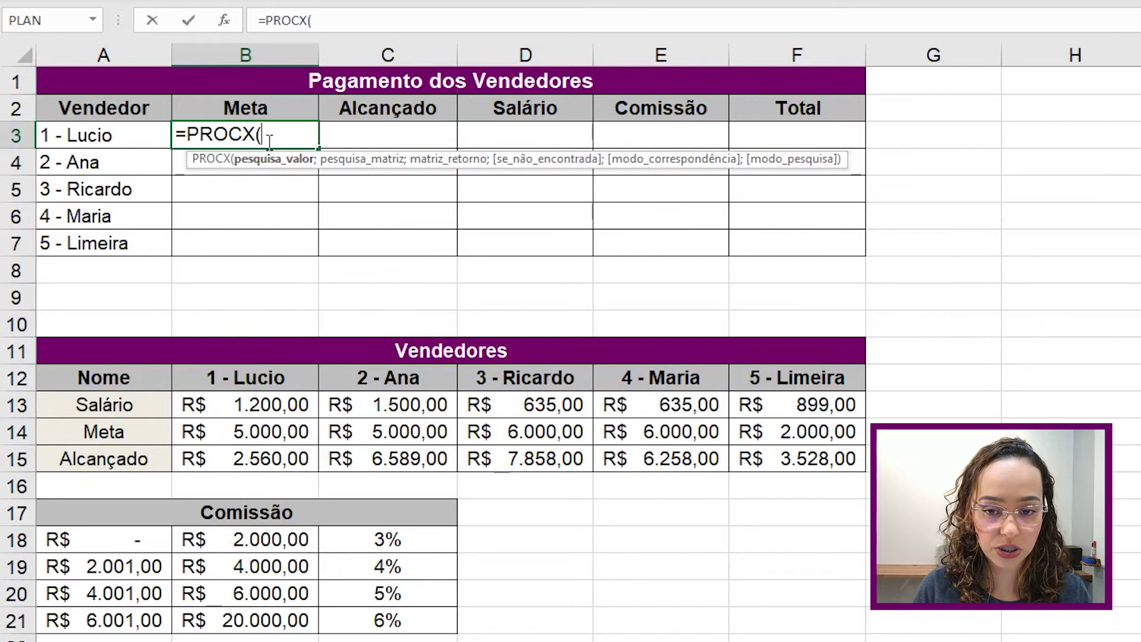
{"action": "left_click", "coordinate": [123, 132]}
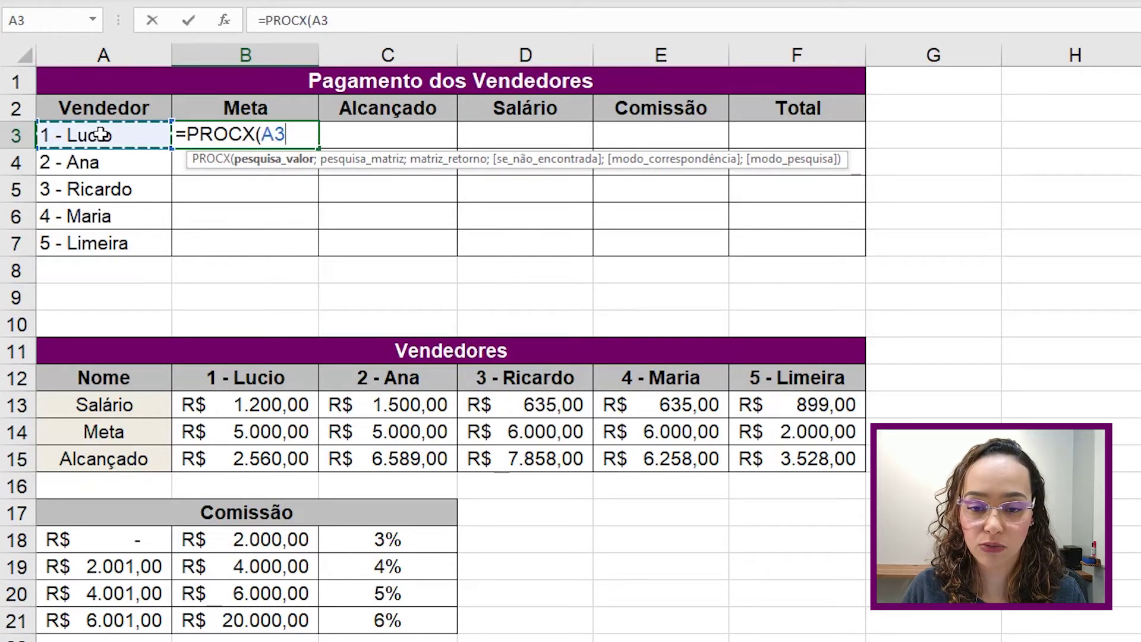
{"action": "type", "text": ";"}
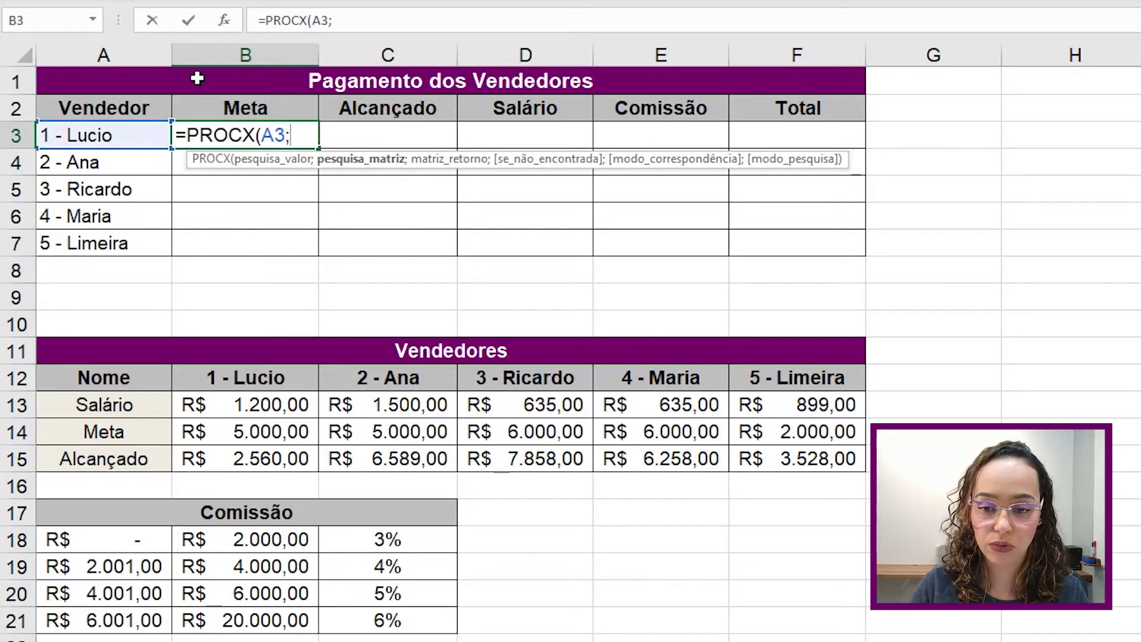
{"action": "left_click_drag", "start_coordinate": [214, 373], "coordinate": [797, 376]}
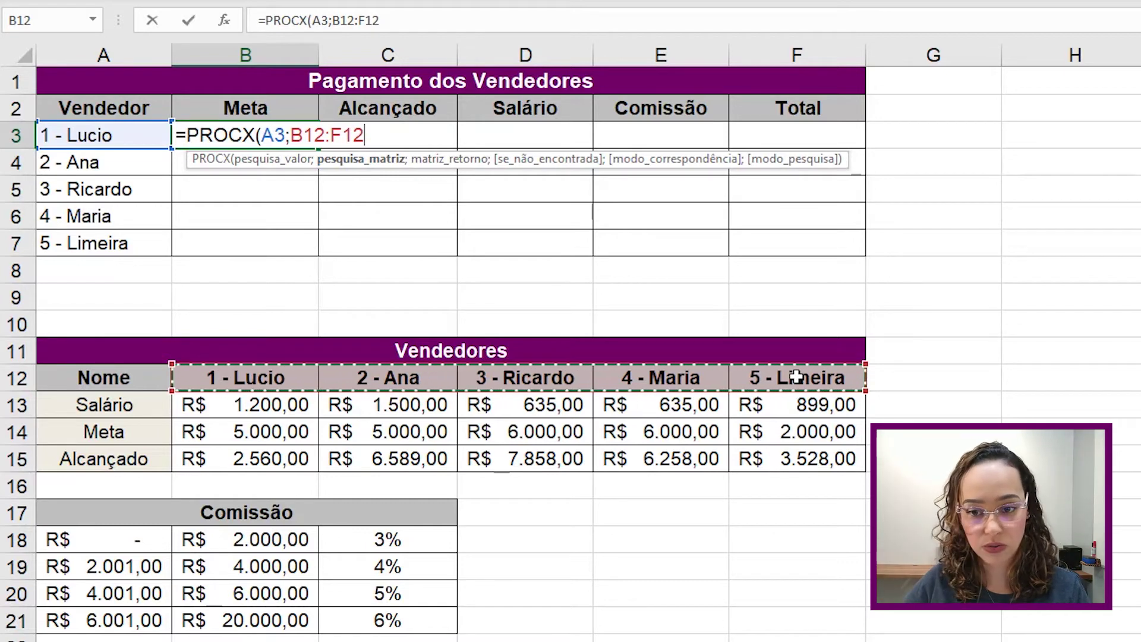
{"action": "type", "text": ";"}
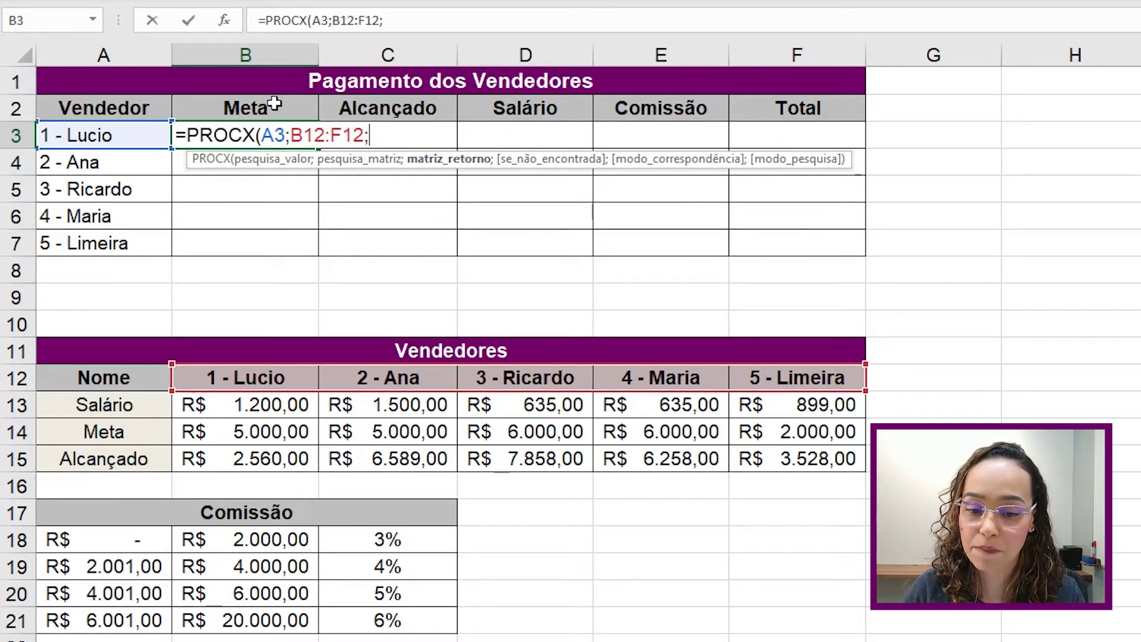
{"action": "left_click_drag", "start_coordinate": [196, 432], "coordinate": [754, 433]}
{"action": "type", "text": ";"}
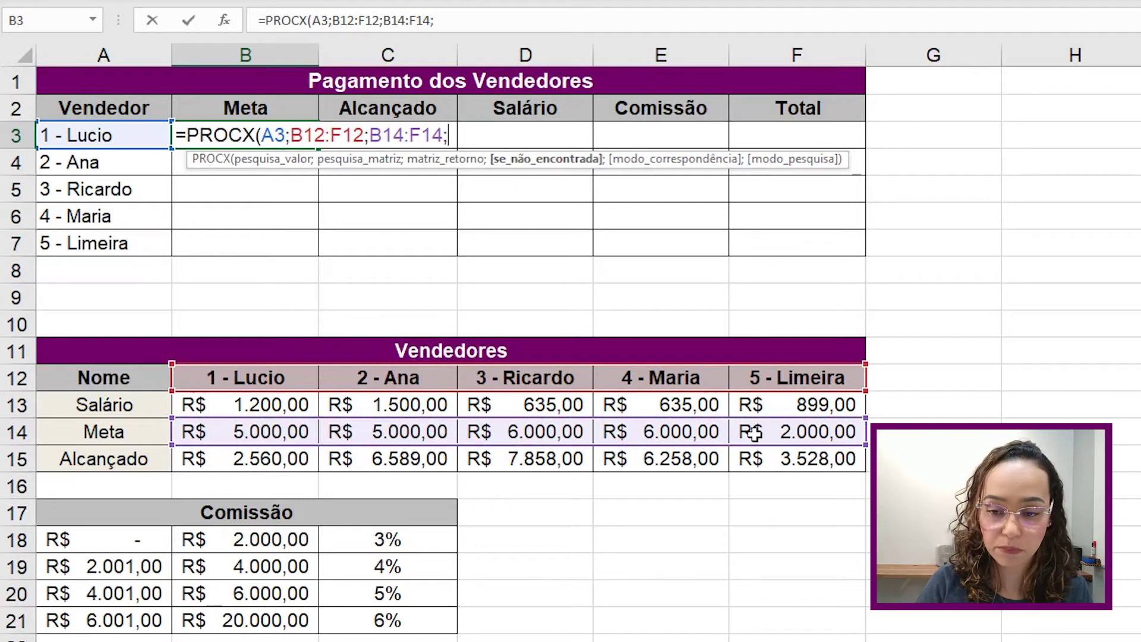
{"action": "type", "text": "0"}
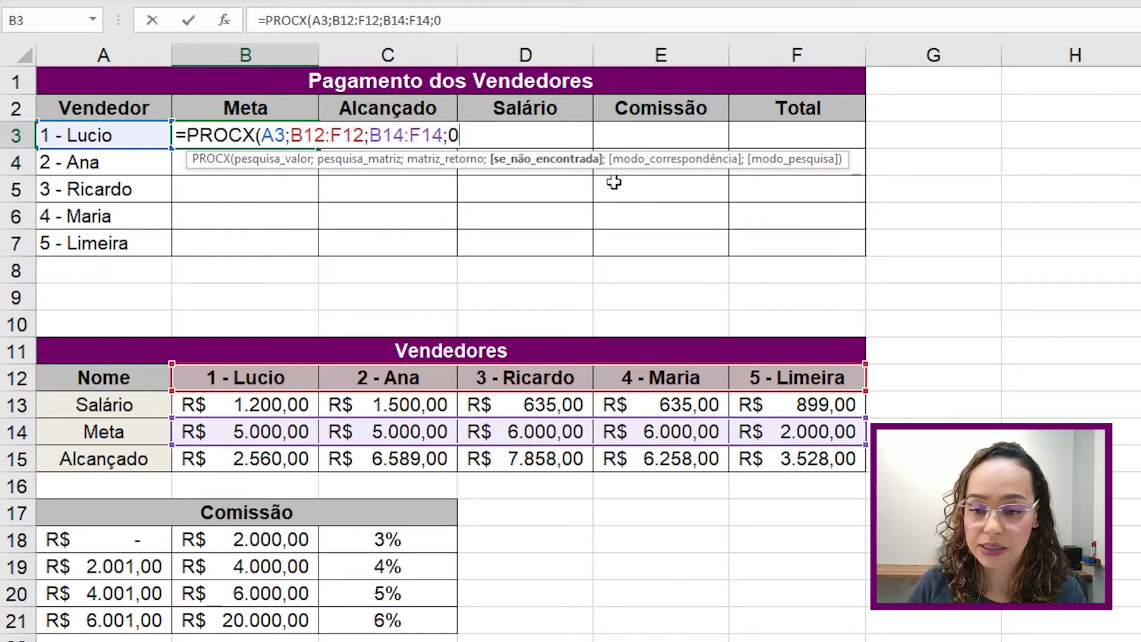
{"action": "type", "text": ";"}
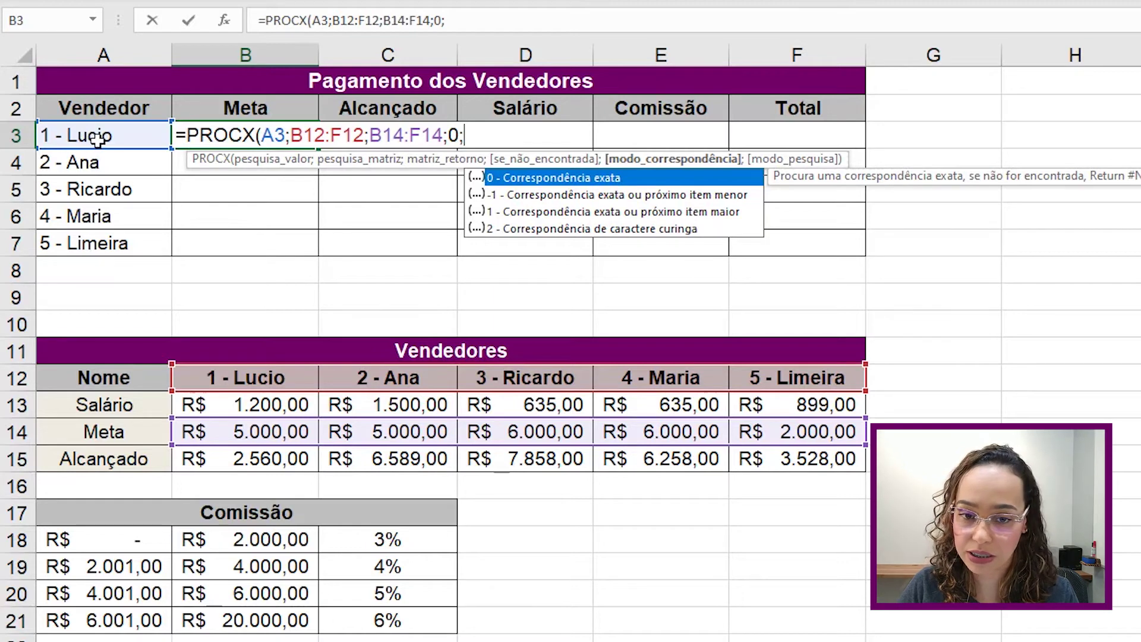
{"action": "double_click", "coordinate": [611, 179]}
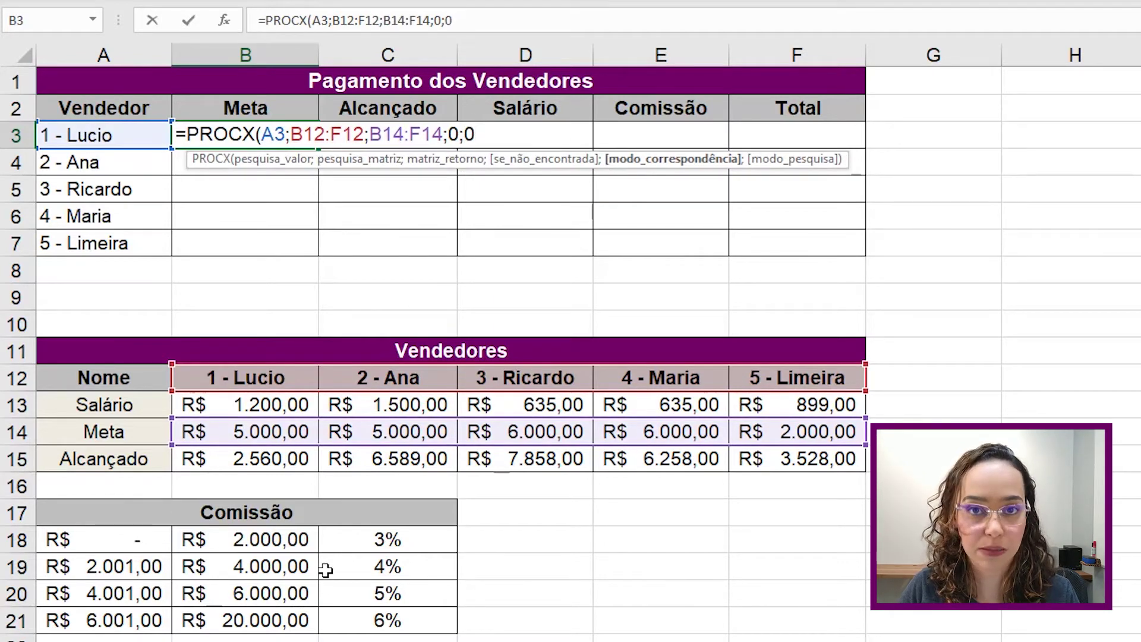
{"action": "key", "text": "Return"}
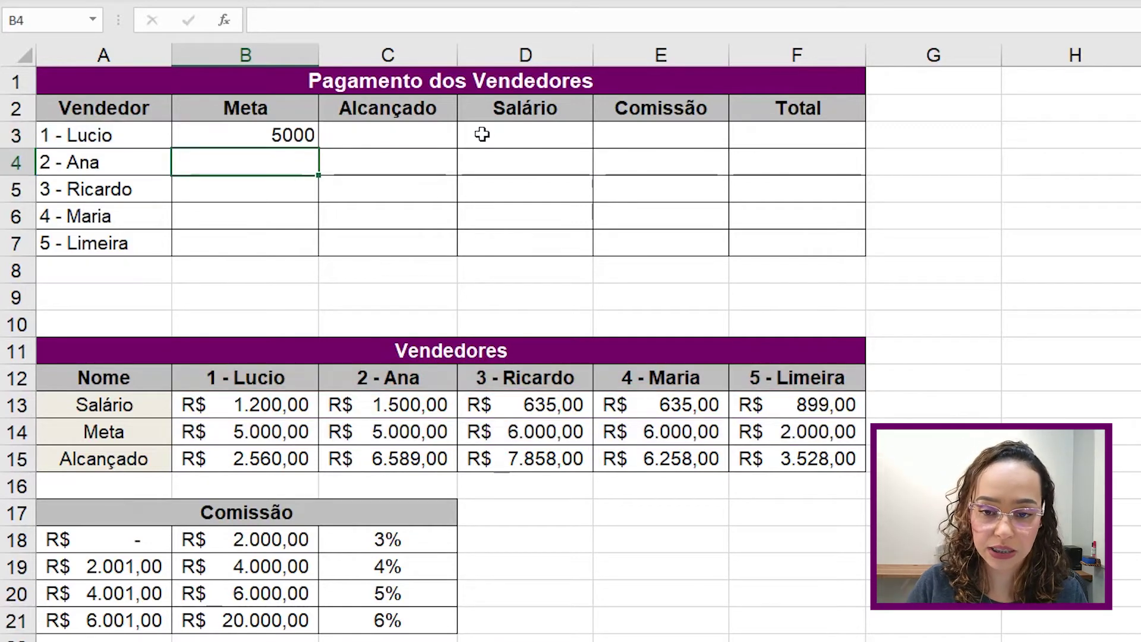
{"action": "left_click", "coordinate": [271, 130]}
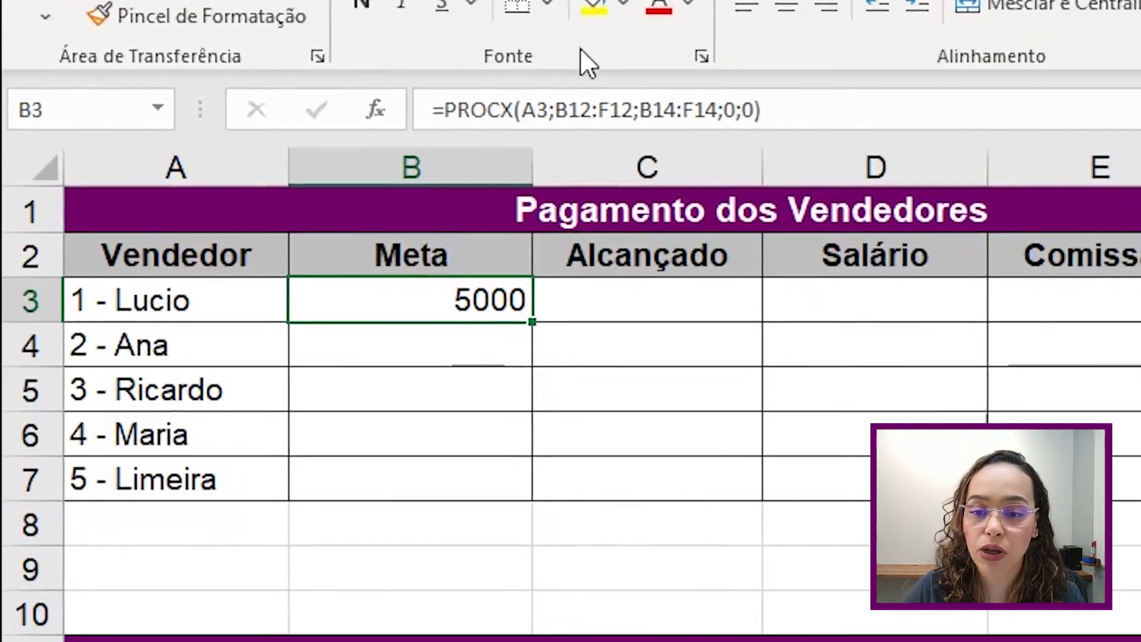
Step: Make B12:F12 and B14:F14 absolute and fill the Meta lookup down to B7
{"action": "left_click_drag", "start_coordinate": [459, 71], "coordinate": [546, 71]}
{"action": "left_click_drag", "start_coordinate": [661, 113], "coordinate": [715, 113]}
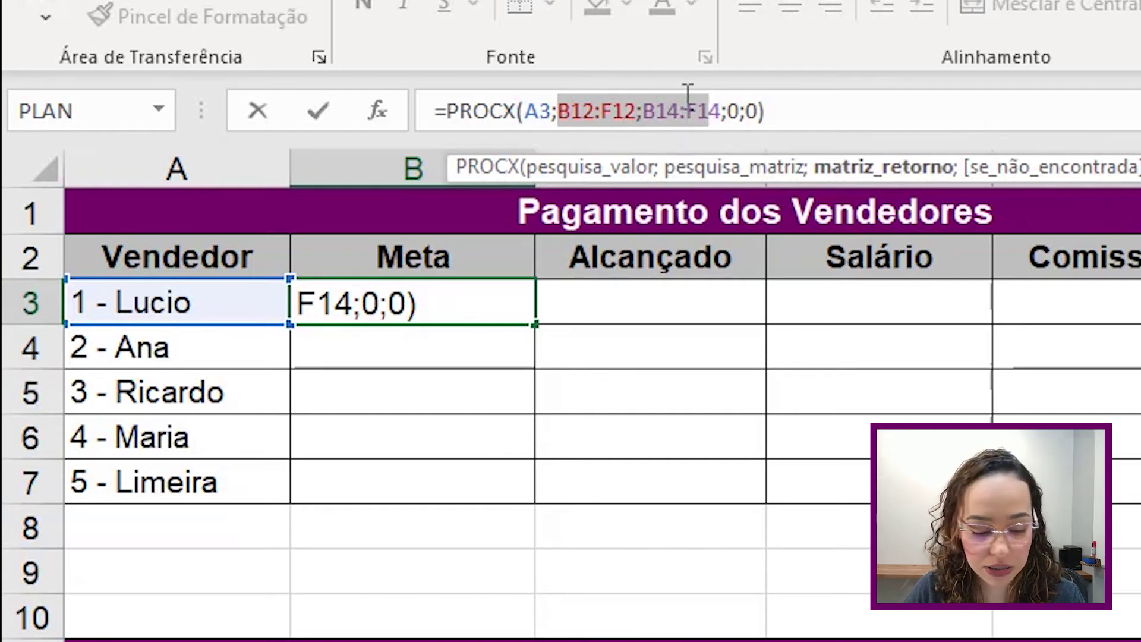
{"action": "key", "text": "F4"}
{"action": "key", "text": "Return"}
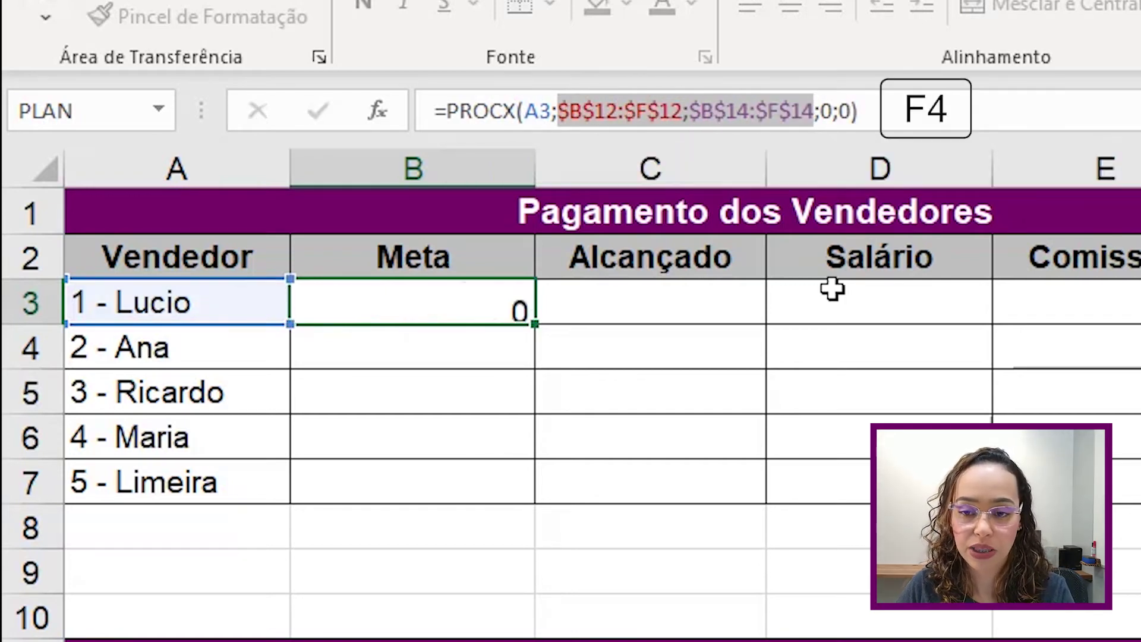
{"action": "left_click", "coordinate": [522, 301]}
{"action": "double_click", "coordinate": [532, 325]}
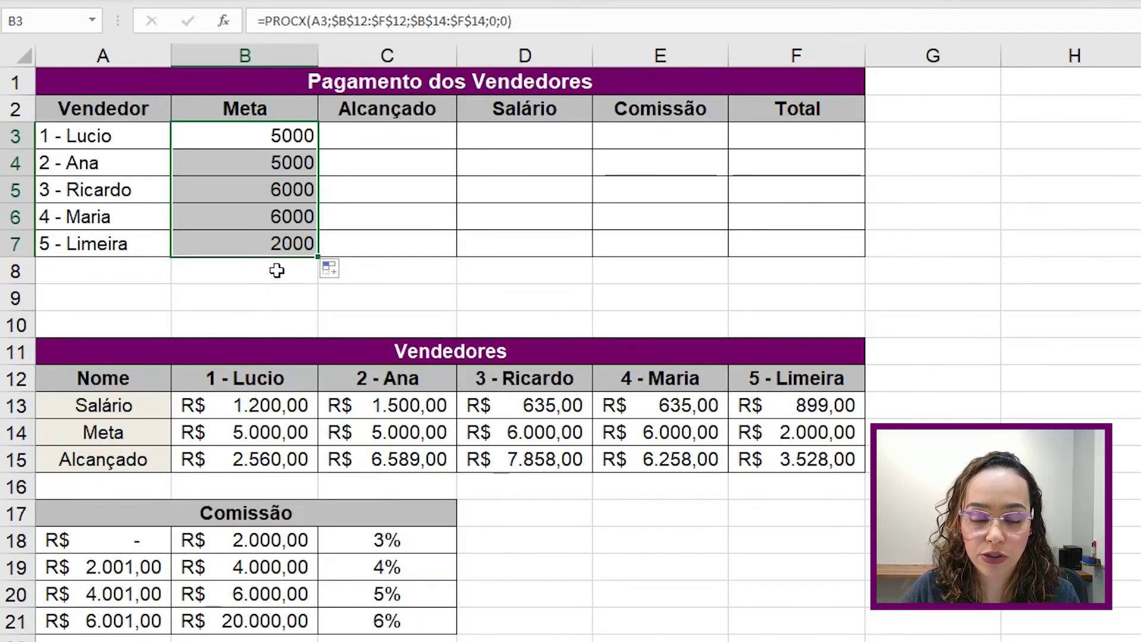
{"action": "left_click", "coordinate": [377, 140]}
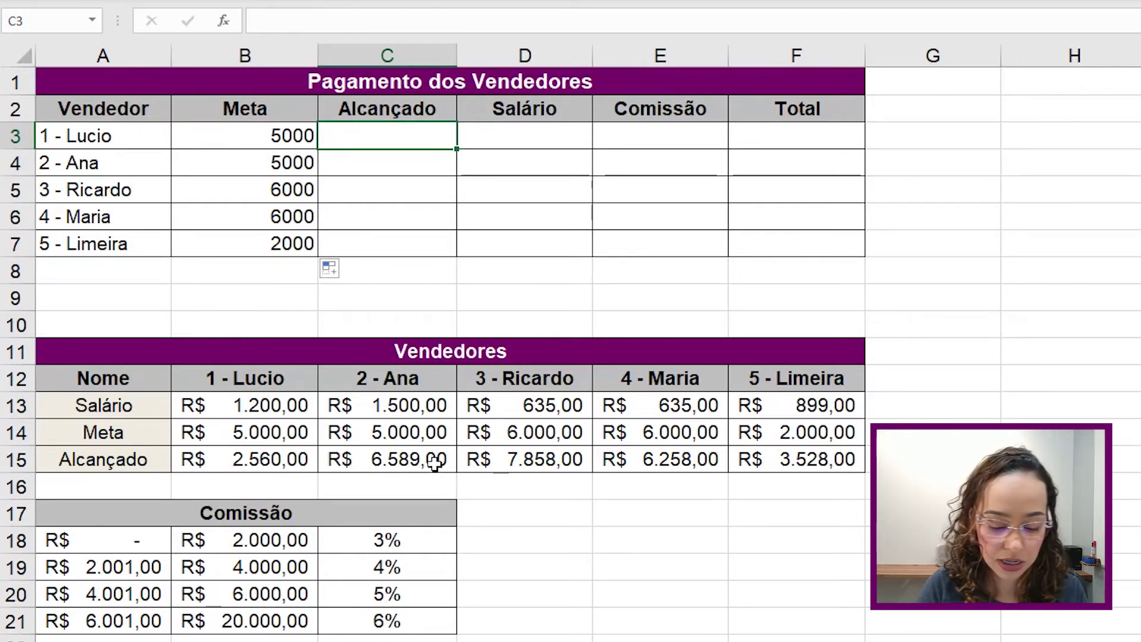
Step: Enter =PROCX(A3;B12:F12;B15:F15;0;0) in C3 for Lucio's Alcançado value
{"action": "type", "text": "=procx"}
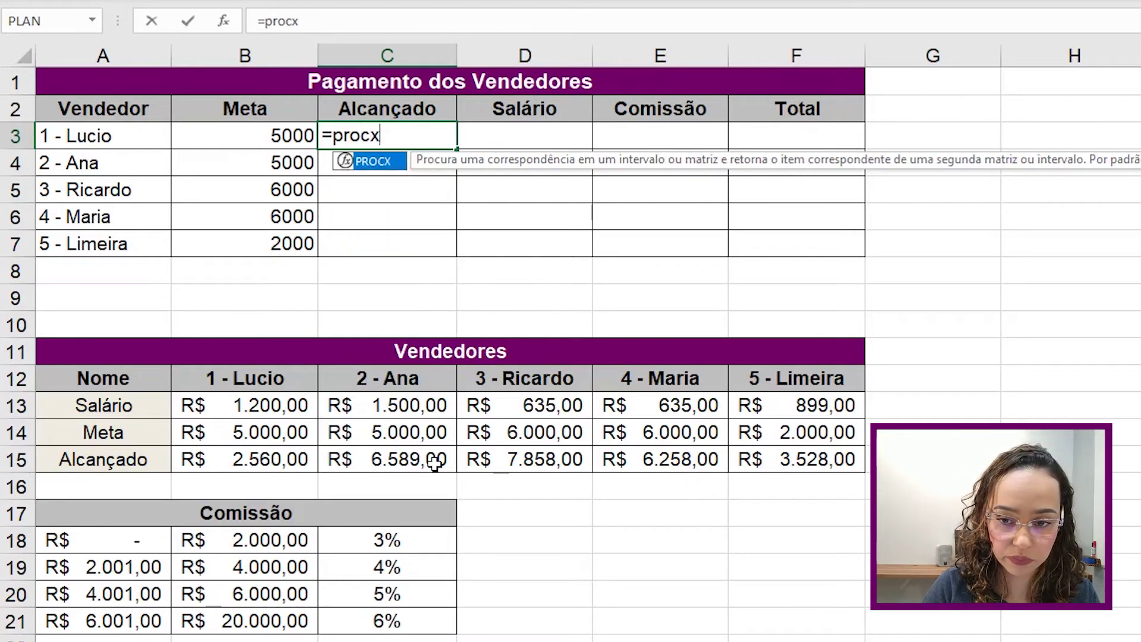
{"action": "key", "text": "Tab"}
{"action": "left_click", "coordinate": [83, 132]}
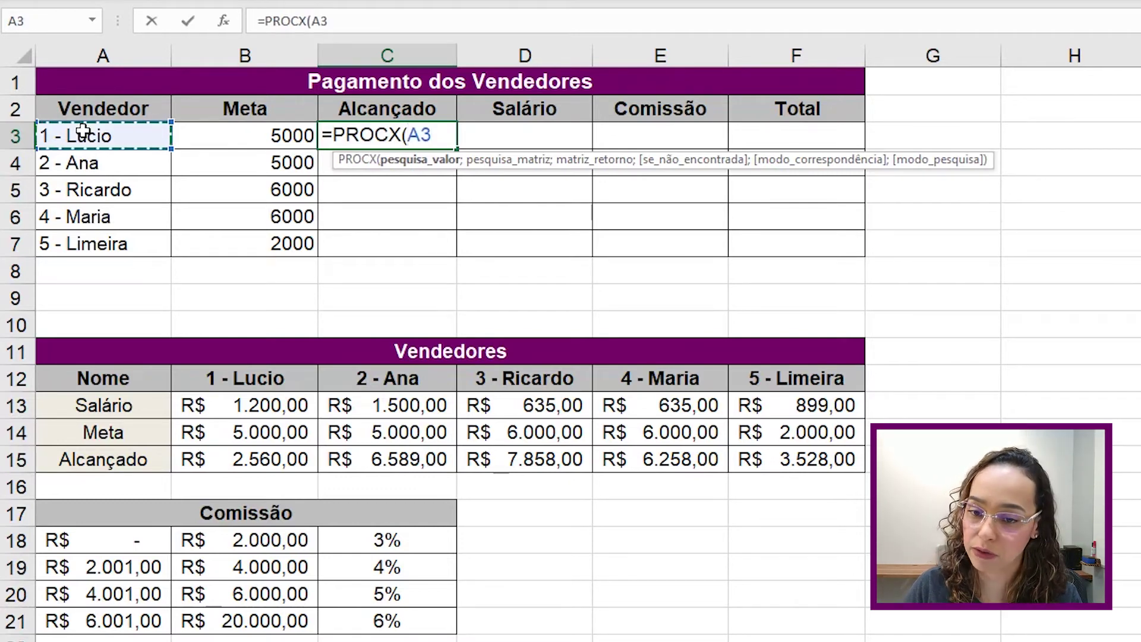
{"action": "type", "text": ";"}
{"action": "left_click_drag", "start_coordinate": [267, 380], "coordinate": [754, 386]}
{"action": "type", "text": ";"}
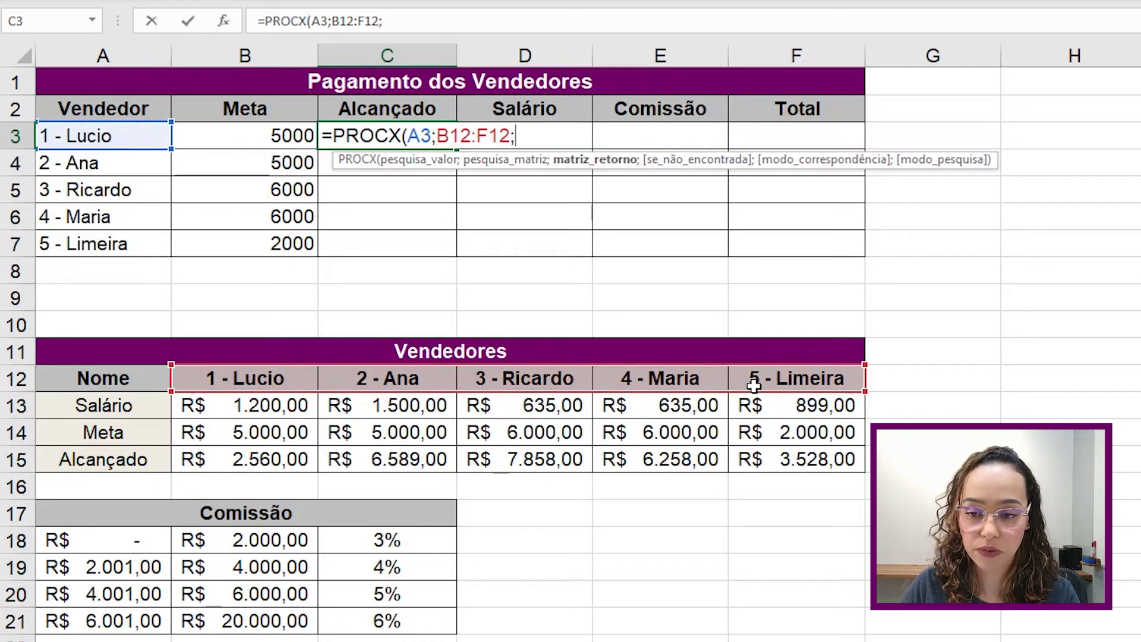
{"action": "left_click_drag", "start_coordinate": [257, 453], "coordinate": [770, 461]}
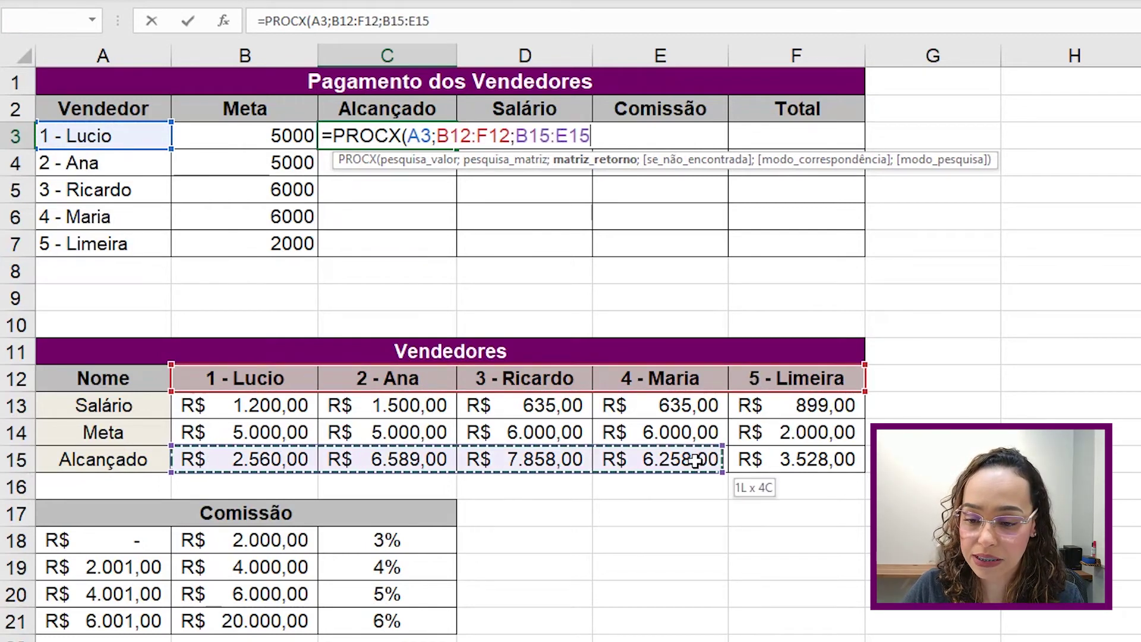
{"action": "type", "text": ";"}
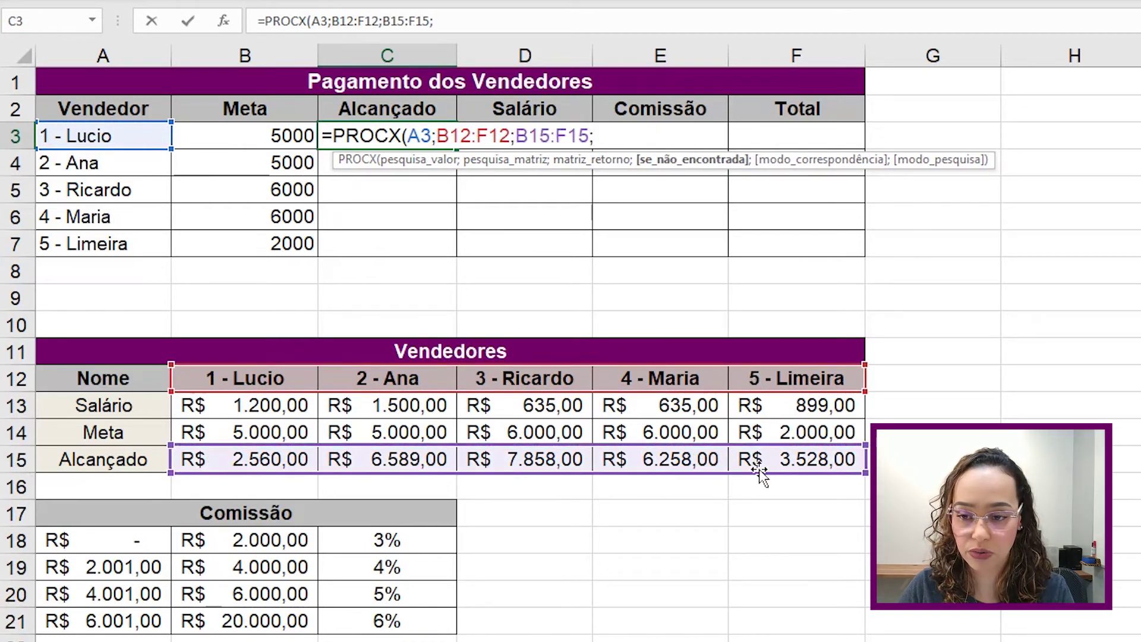
{"action": "type", "text": "0;"}
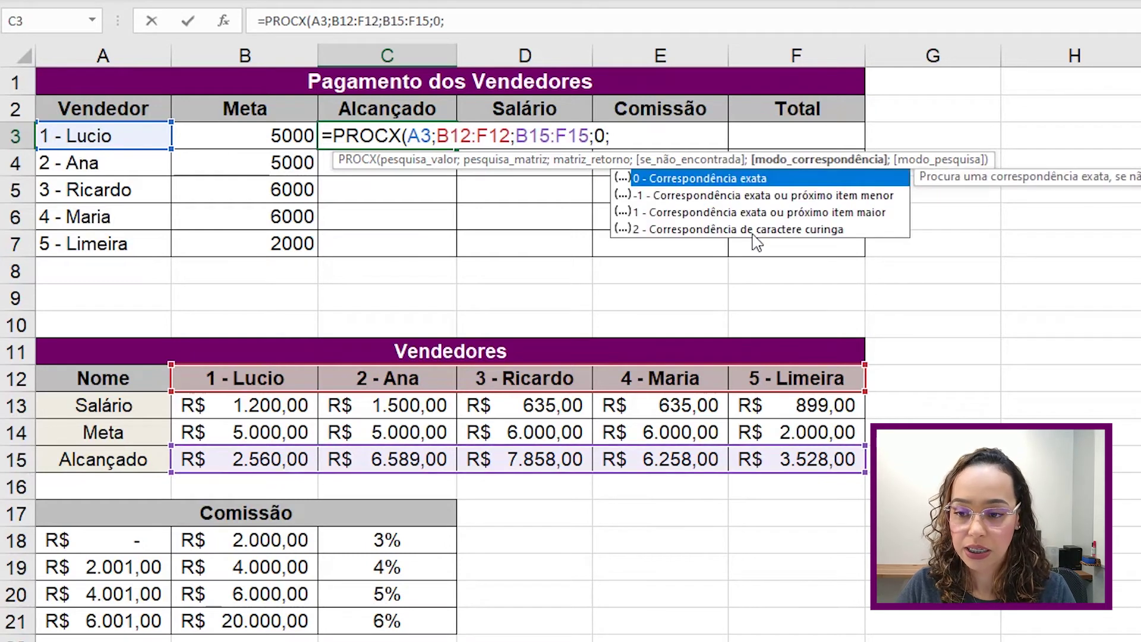
{"action": "double_click", "coordinate": [767, 178]}
{"action": "key", "text": "Return"}
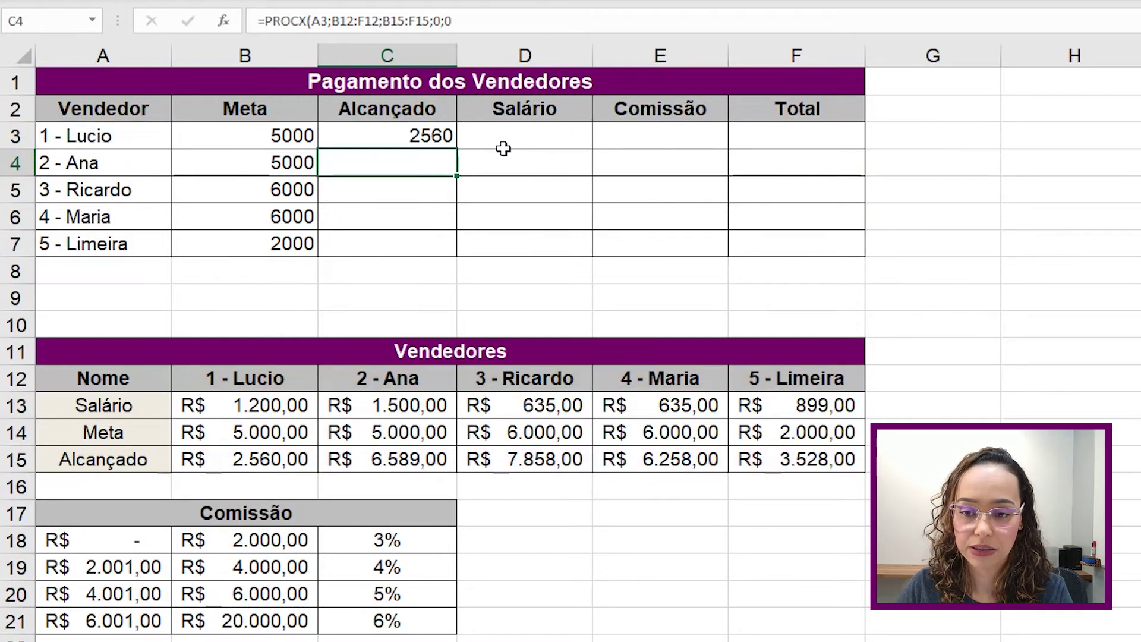
Step: Make both lookup ranges absolute and fill the Alcançado formula down to C7
{"action": "double_click", "coordinate": [407, 135]}
{"action": "left_click_drag", "start_coordinate": [446, 136], "coordinate": [581, 137]}
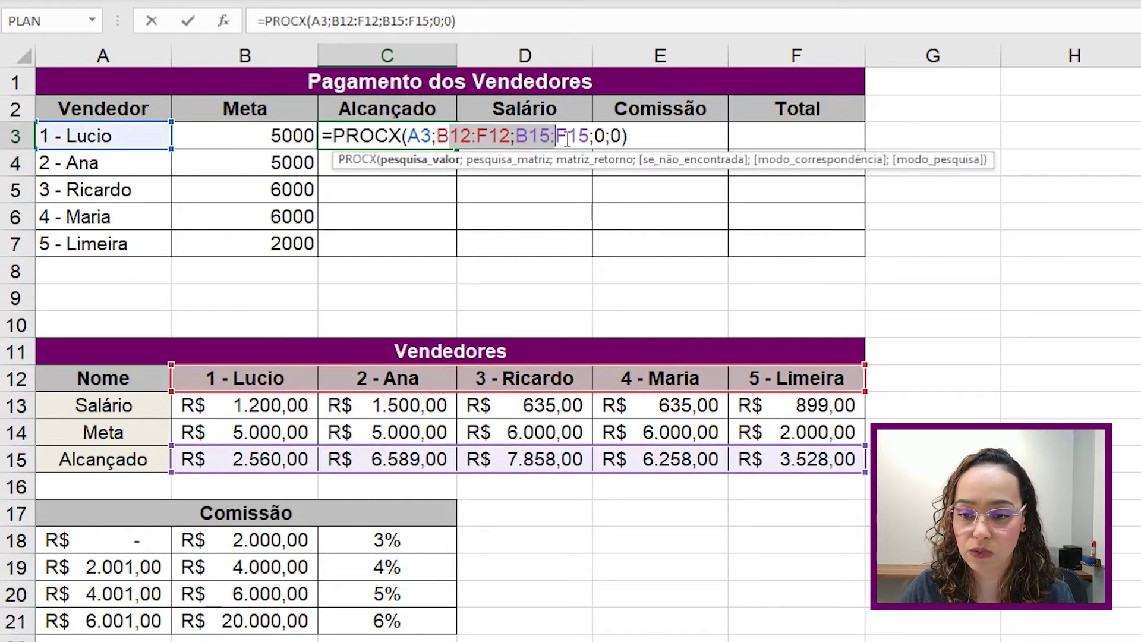
{"action": "key", "text": "F4"}
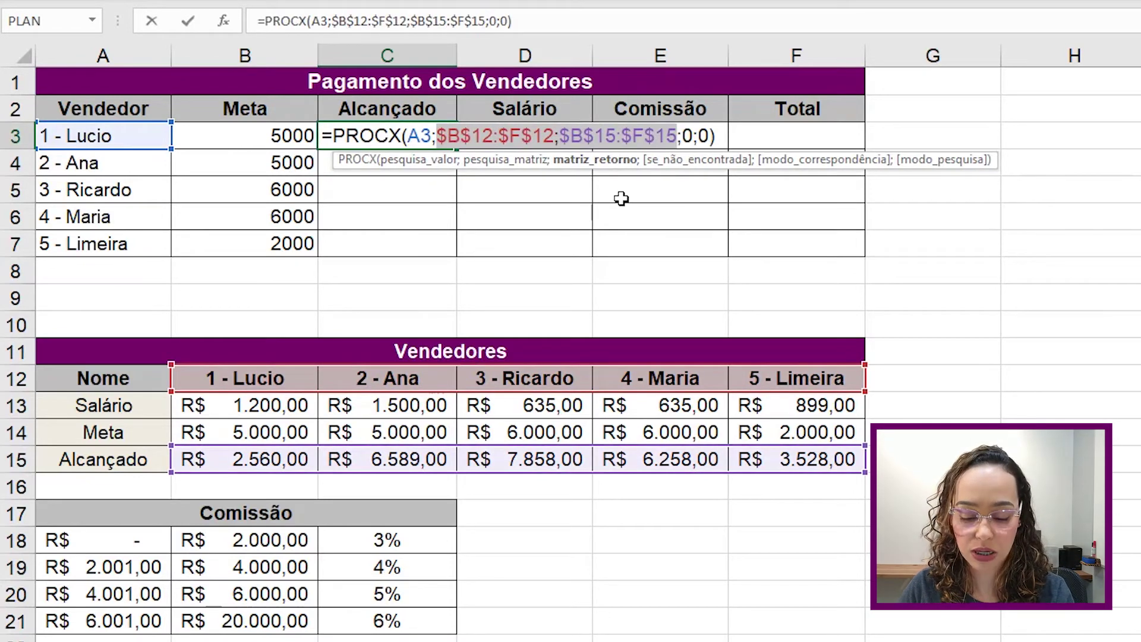
{"action": "key", "text": "Return"}
{"action": "left_click", "coordinate": [422, 140]}
{"action": "double_click", "coordinate": [456, 149]}
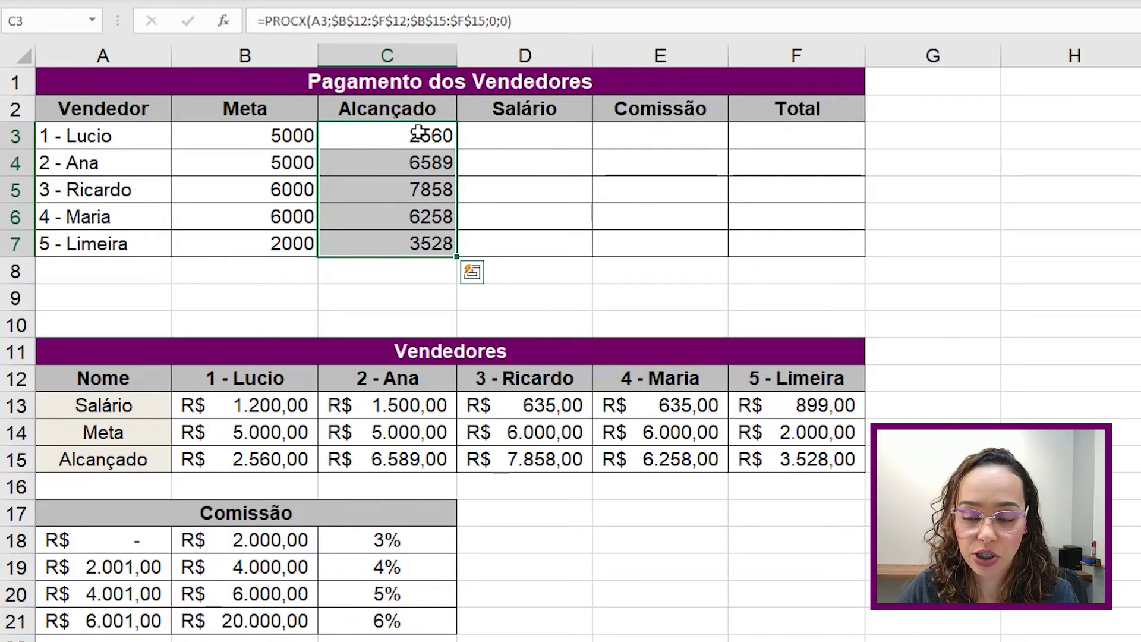
{"action": "left_click", "coordinate": [419, 132]}
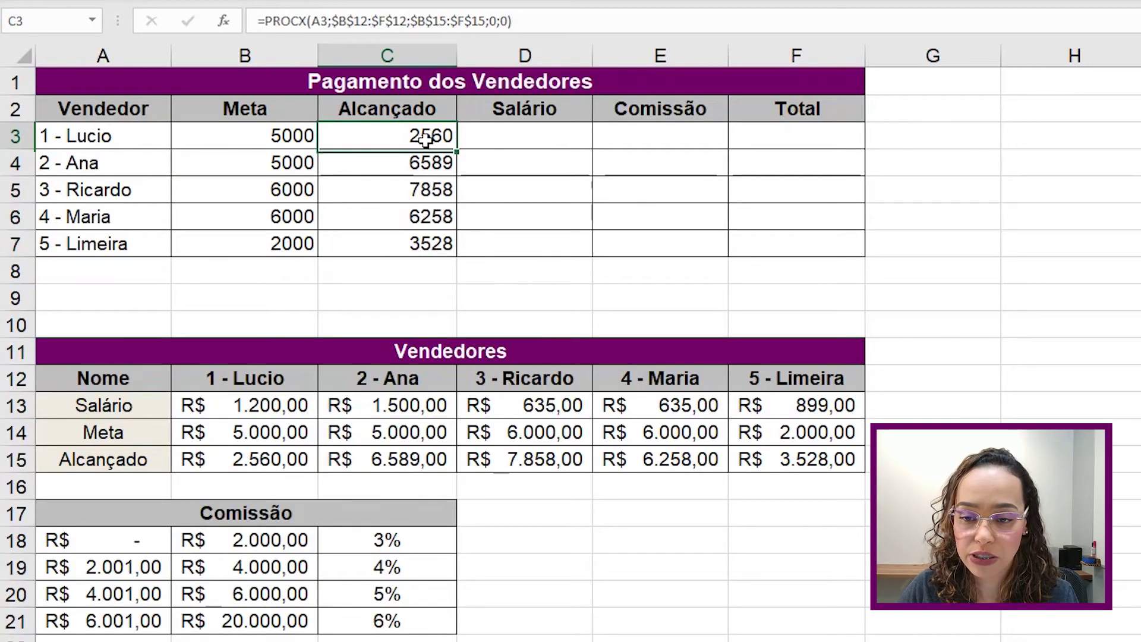
Step: Copy C3's formula into D3, changing the return range to $B$13:$F$13
{"action": "left_click_drag", "start_coordinate": [545, 21], "coordinate": [243, 21]}
{"action": "key", "text": "ctrl+c"}
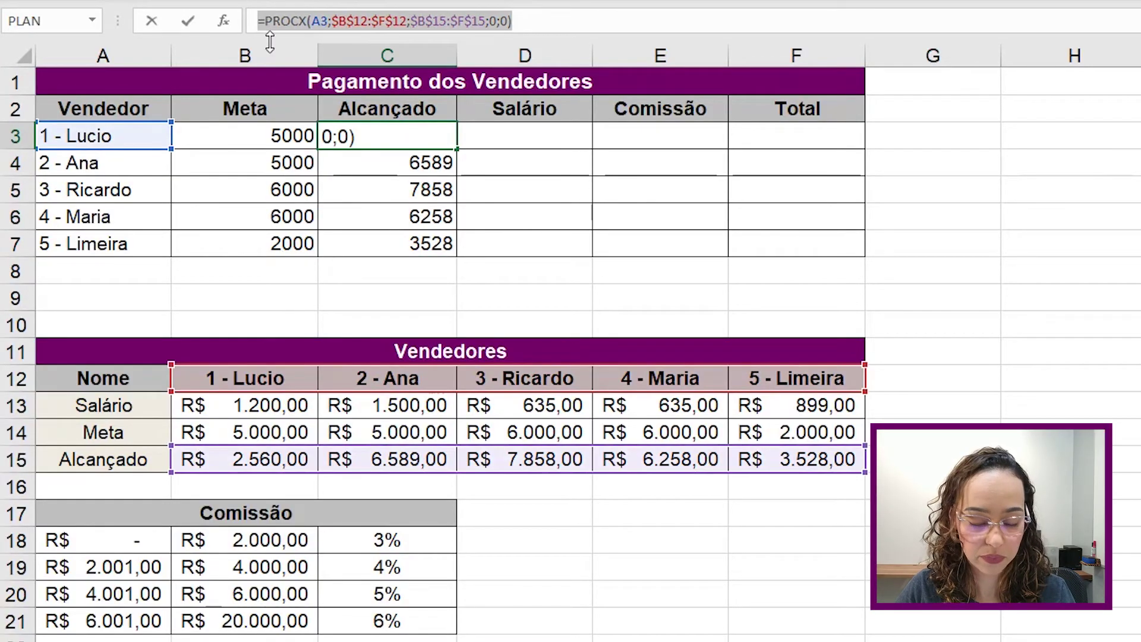
{"action": "key", "text": "Return"}
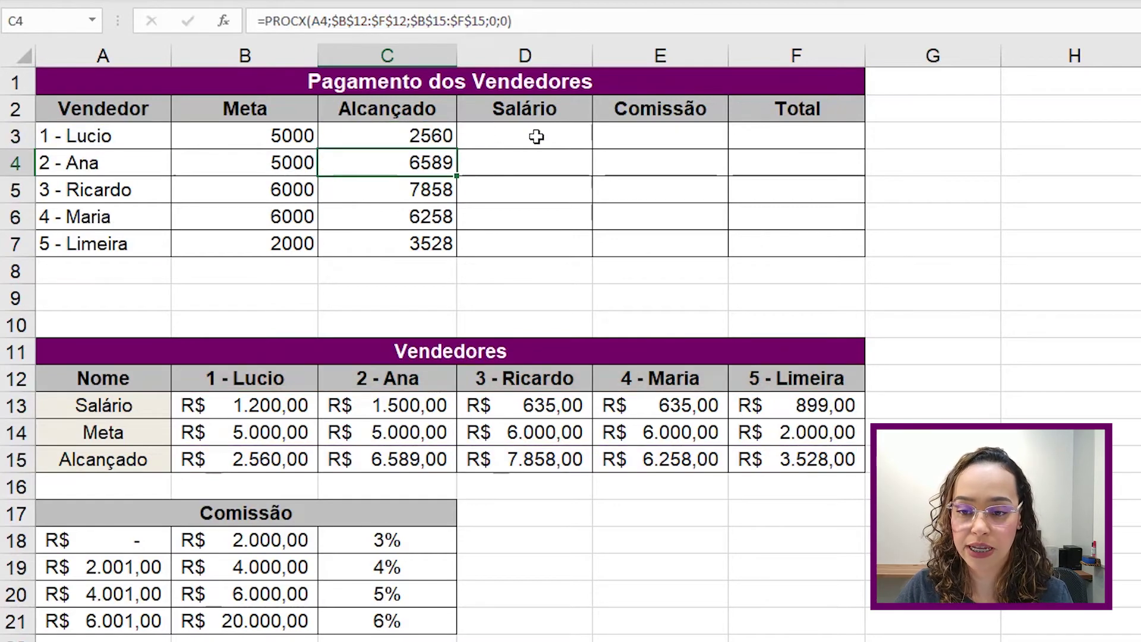
{"action": "left_click", "coordinate": [497, 130]}
{"action": "double_click", "coordinate": [538, 137]}
{"action": "key", "text": "ctrl+v"}
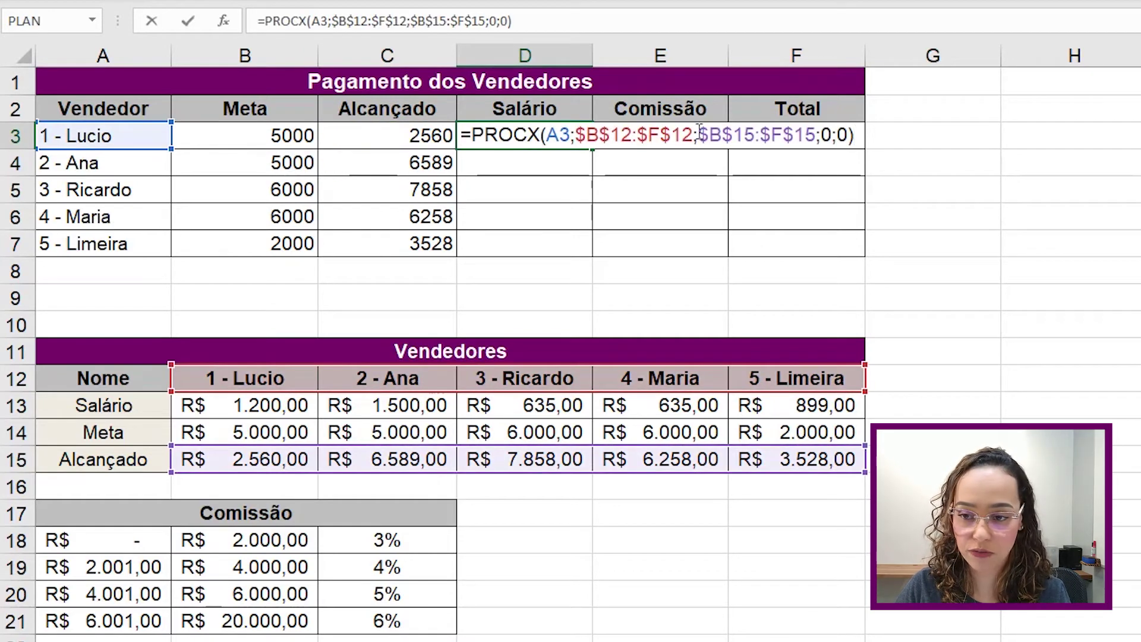
{"action": "left_click_drag", "start_coordinate": [699, 134], "coordinate": [816, 134]}
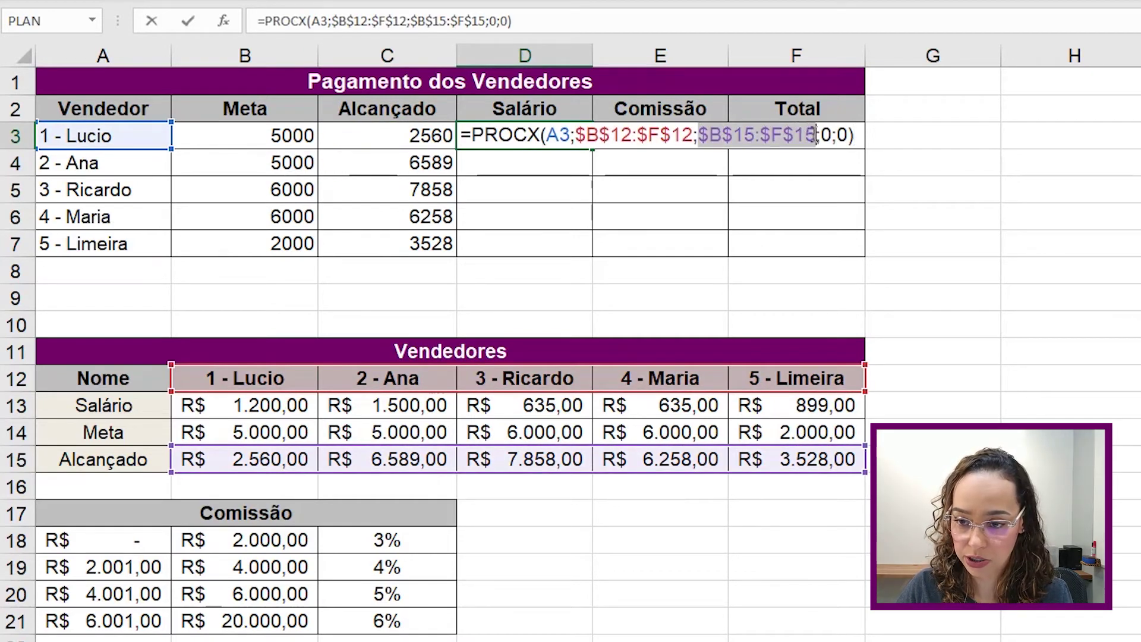
{"action": "key", "text": "Delete"}
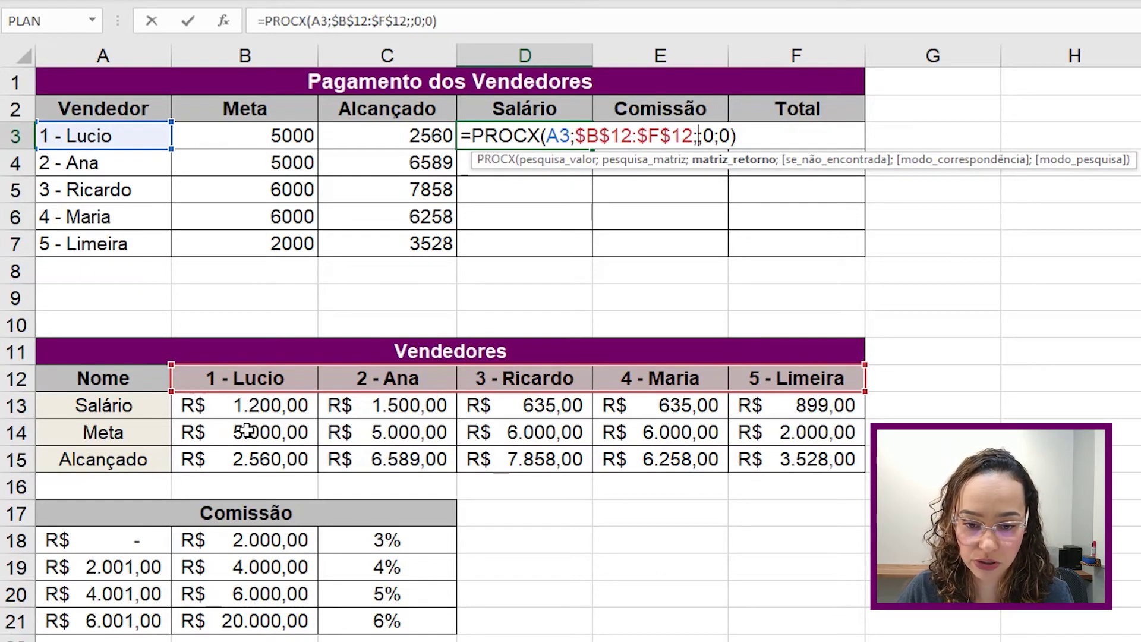
{"action": "left_click_drag", "start_coordinate": [227, 408], "coordinate": [766, 405]}
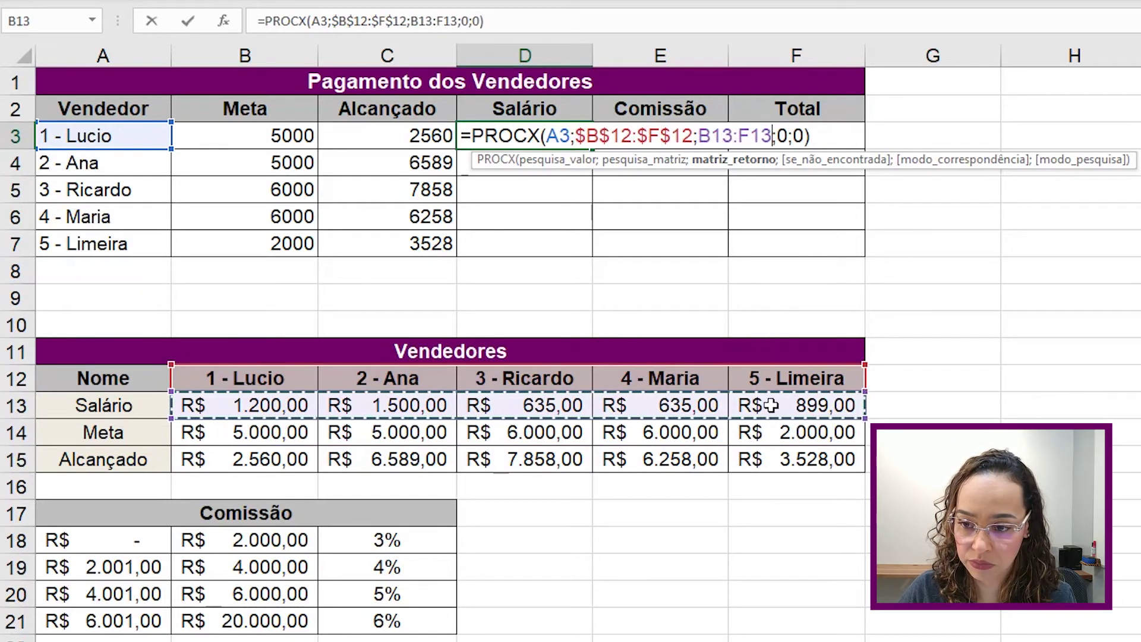
{"action": "left_click_drag", "start_coordinate": [700, 136], "coordinate": [772, 136]}
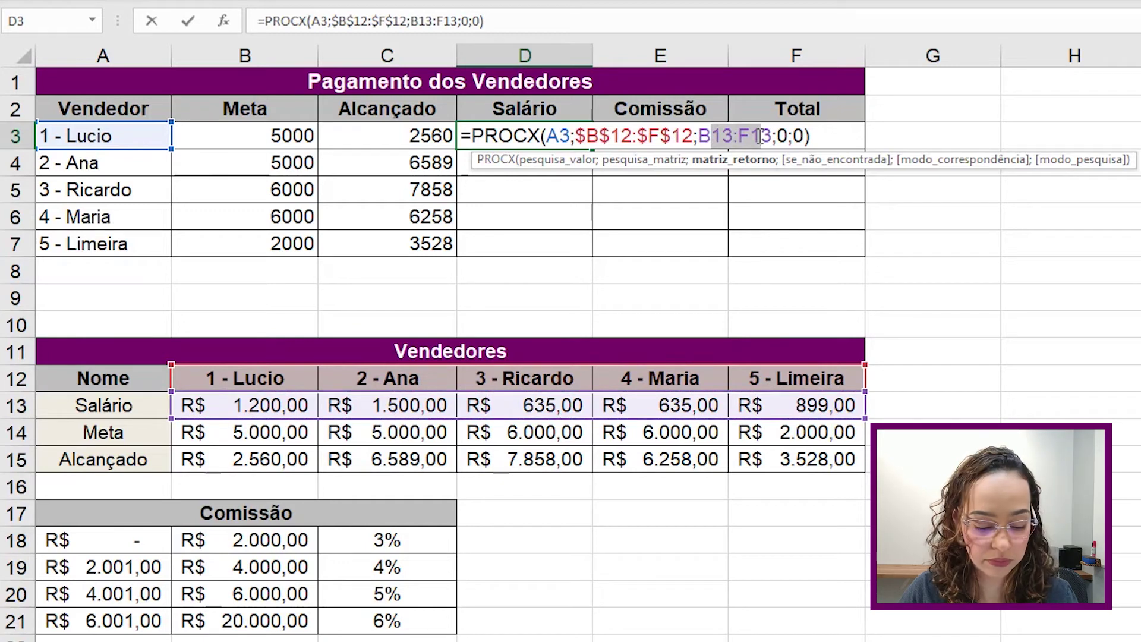
{"action": "key", "text": "F4"}
{"action": "key", "text": "Return"}
Step: Fill the Salário formula down to D7, giving 1200, 1500, 635, 635 and 899
{"action": "left_click", "coordinate": [583, 137]}
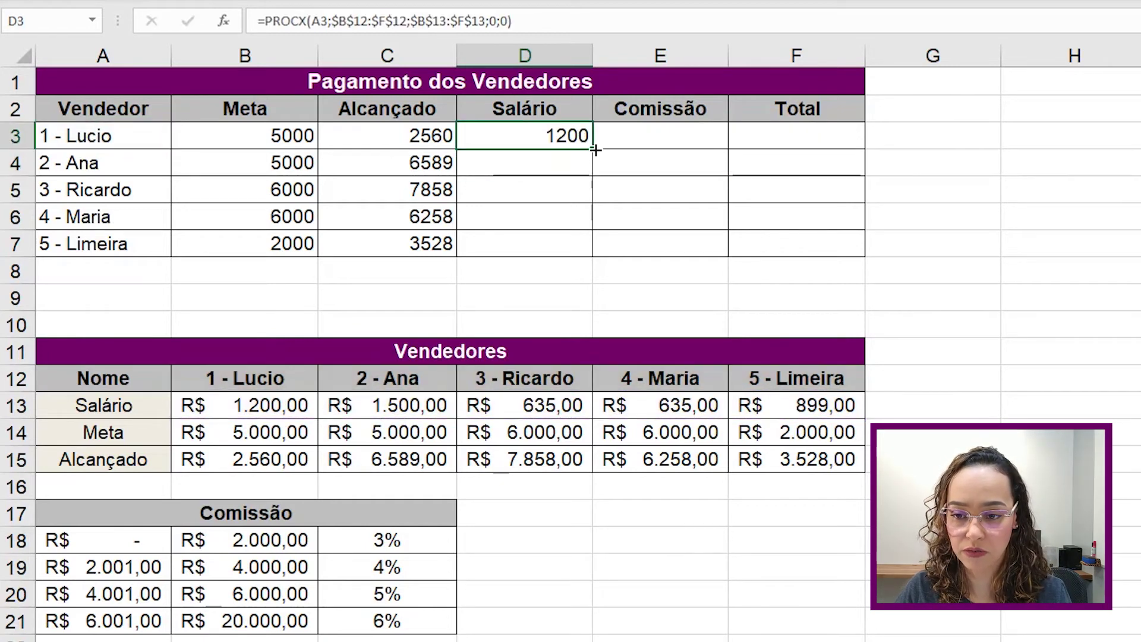
{"action": "left_click_drag", "start_coordinate": [595, 150], "coordinate": [558, 247]}
{"action": "left_click", "coordinate": [562, 238]}
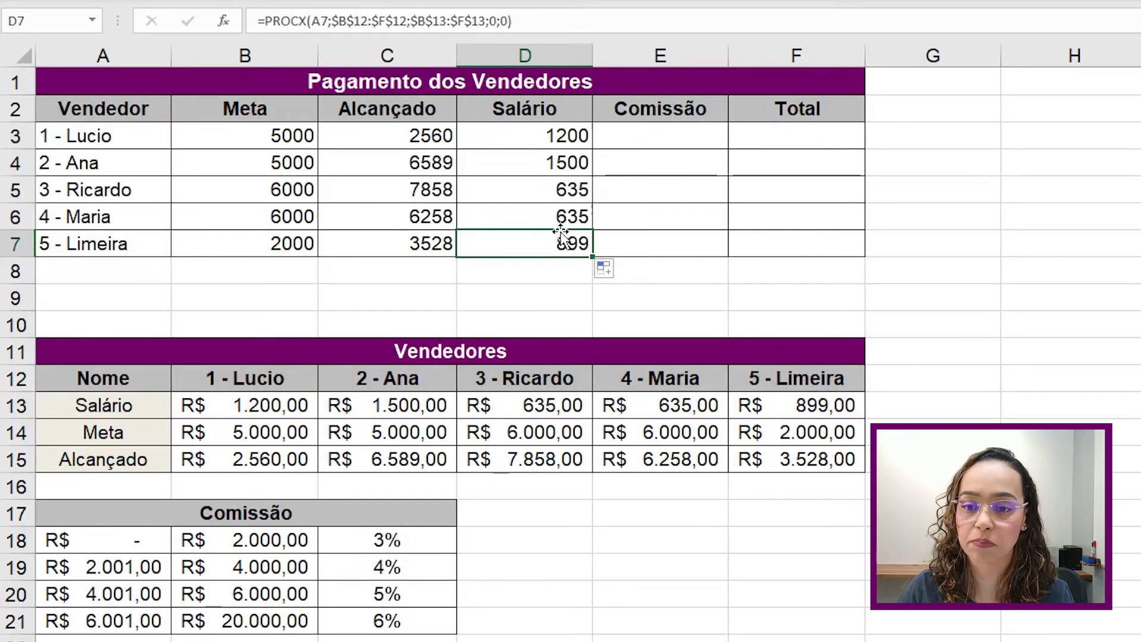
{"action": "left_click", "coordinate": [523, 137]}
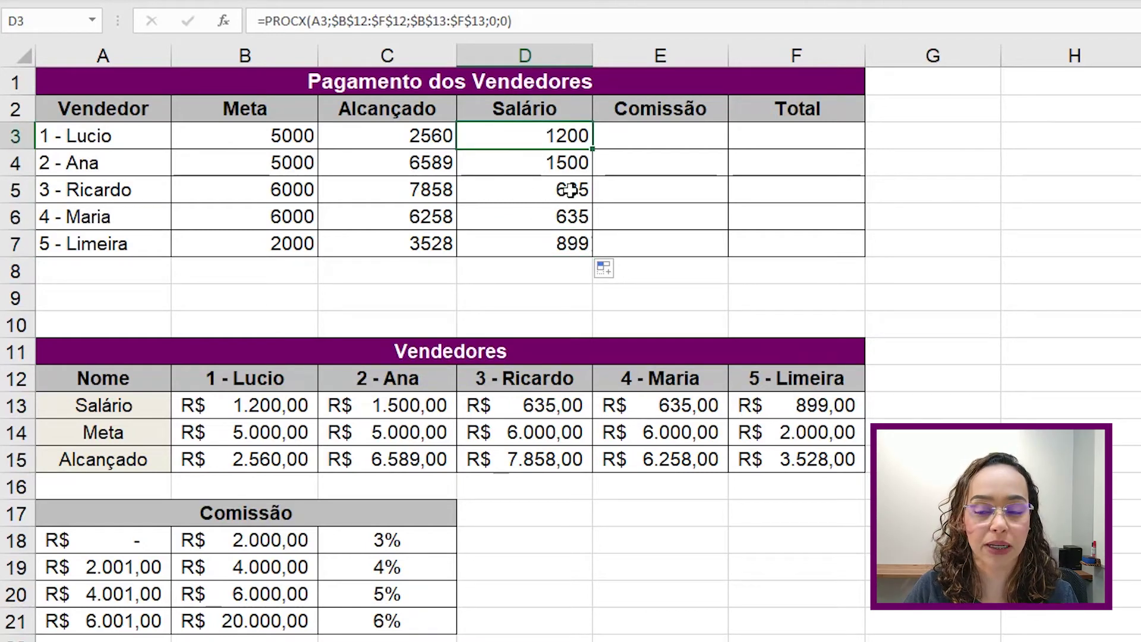
{"action": "left_click", "coordinate": [657, 139]}
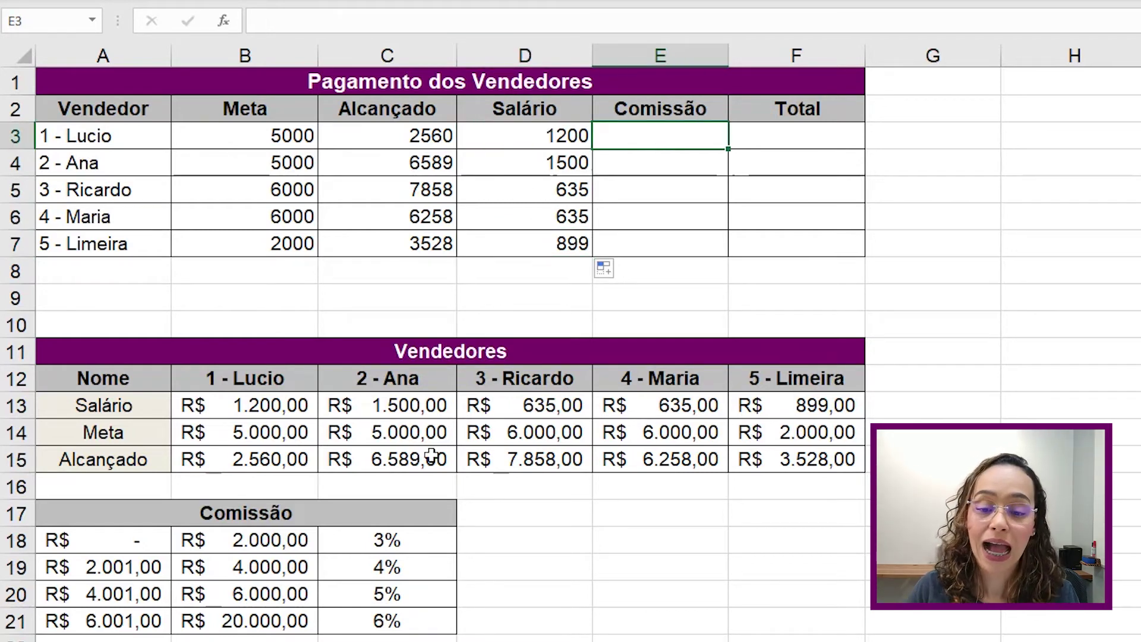
{"action": "left_click_drag", "start_coordinate": [118, 545], "coordinate": [119, 621]}
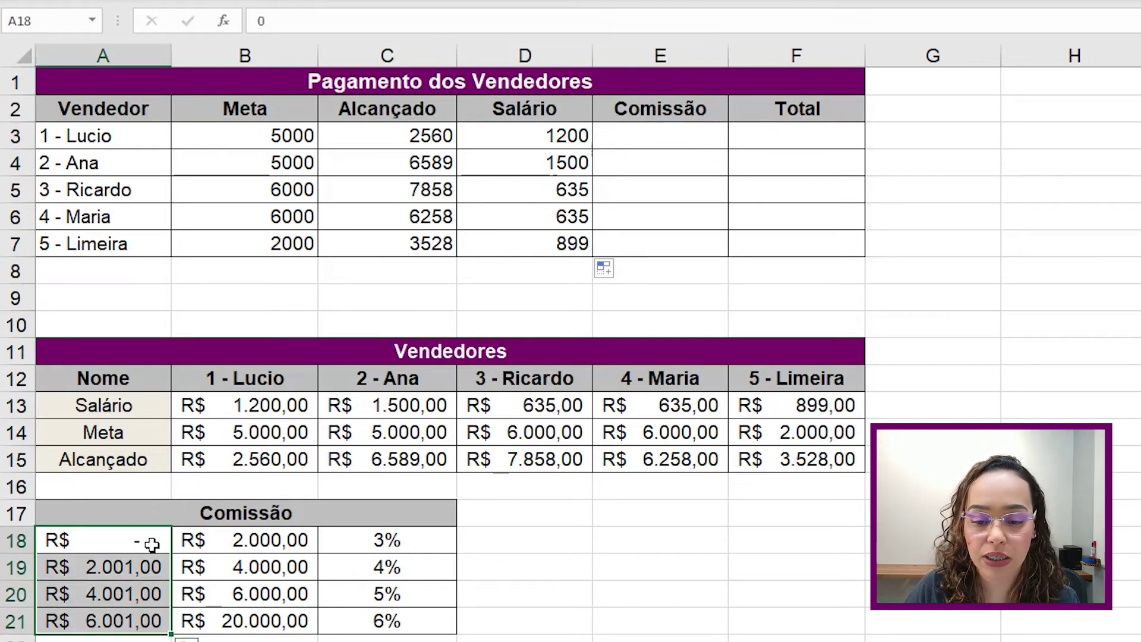
{"action": "left_click", "coordinate": [89, 541]}
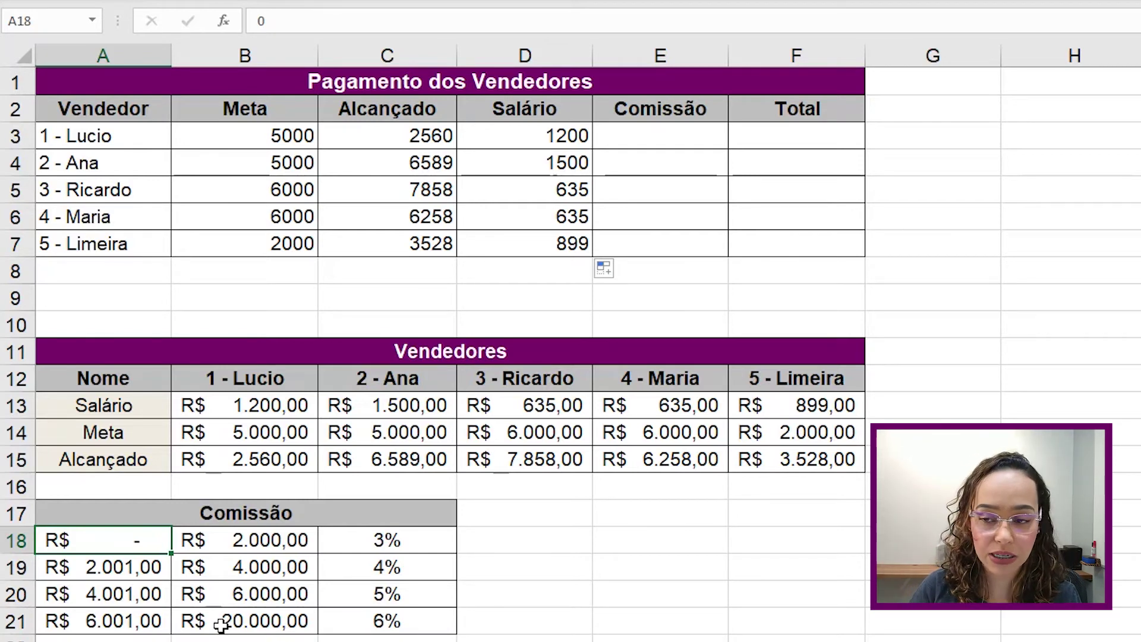
{"action": "left_click", "coordinate": [640, 127]}
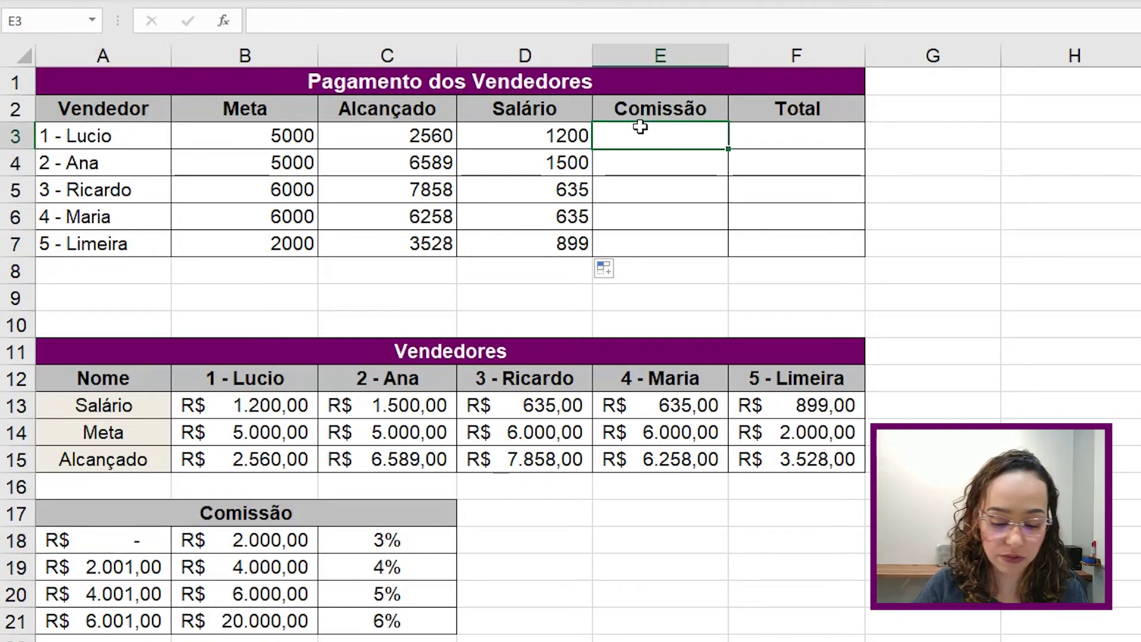
Step: Enter =PROCX(C3;A18:A21;C18:C21;0;-1) in E3 so Lucio's commission shows 4%
{"action": "type", "text": "=pro"}
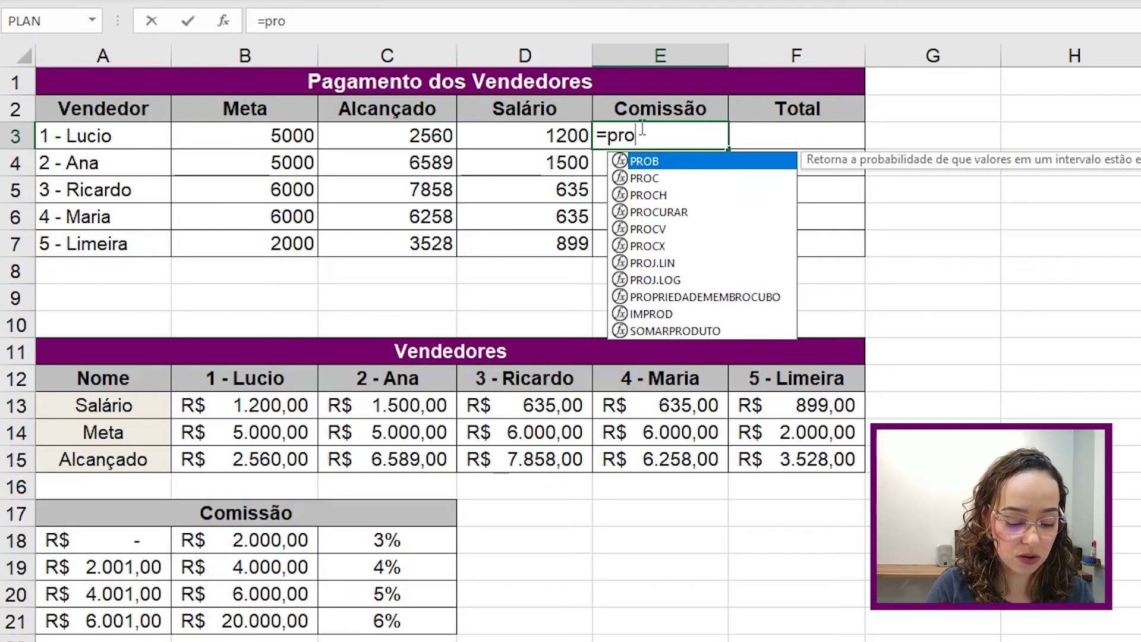
{"action": "type", "text": "cx"}
{"action": "key", "text": "Tab"}
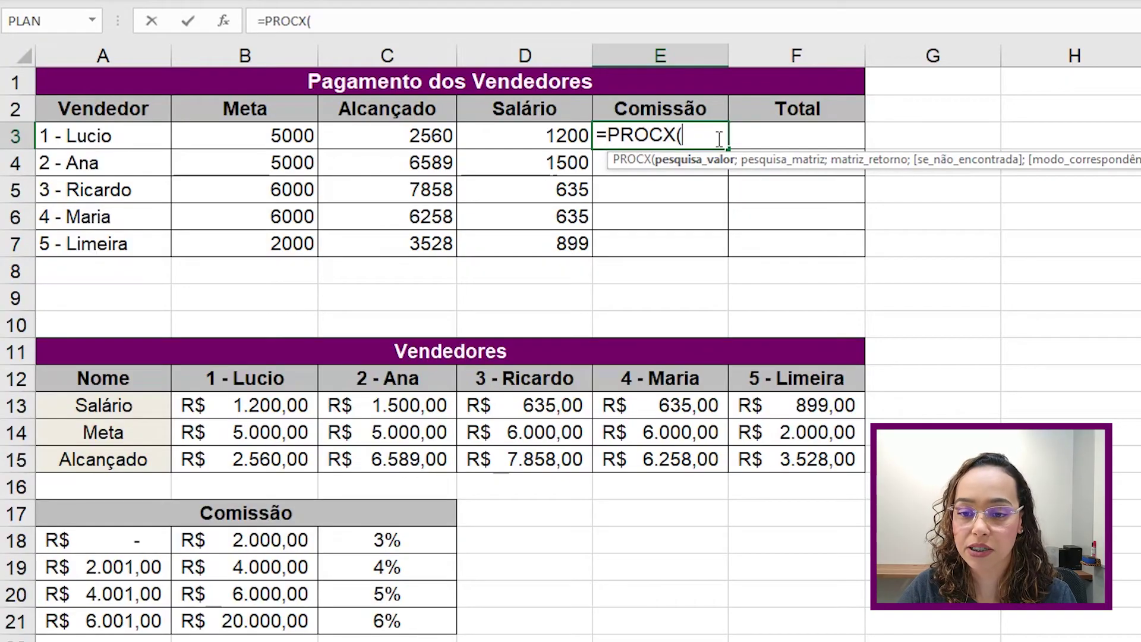
{"action": "left_click", "coordinate": [428, 137]}
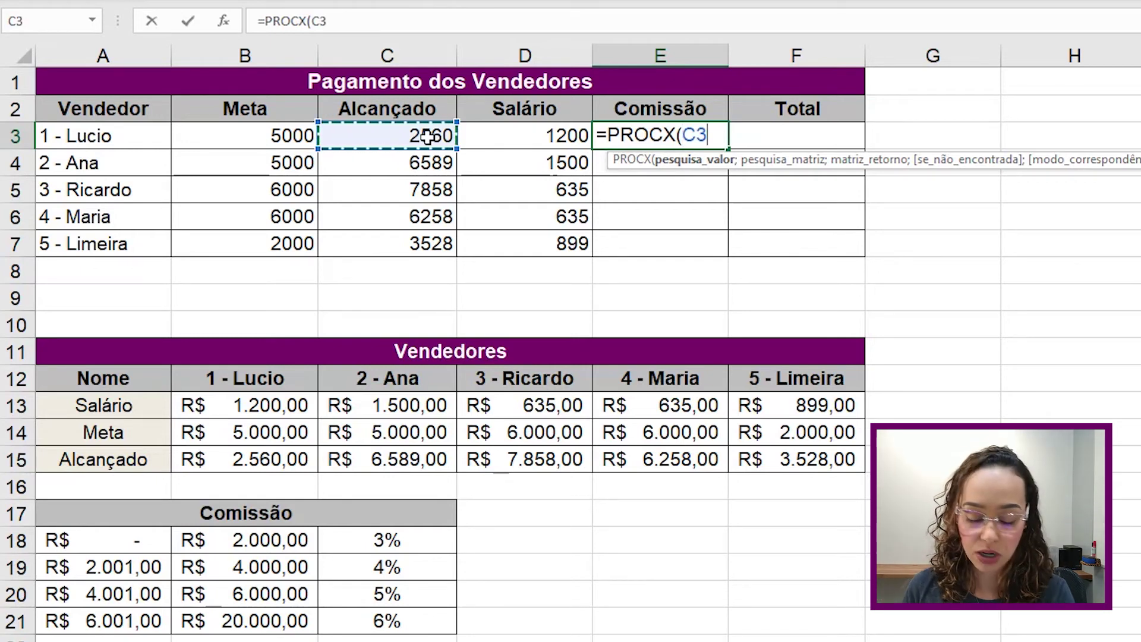
{"action": "type", "text": ";"}
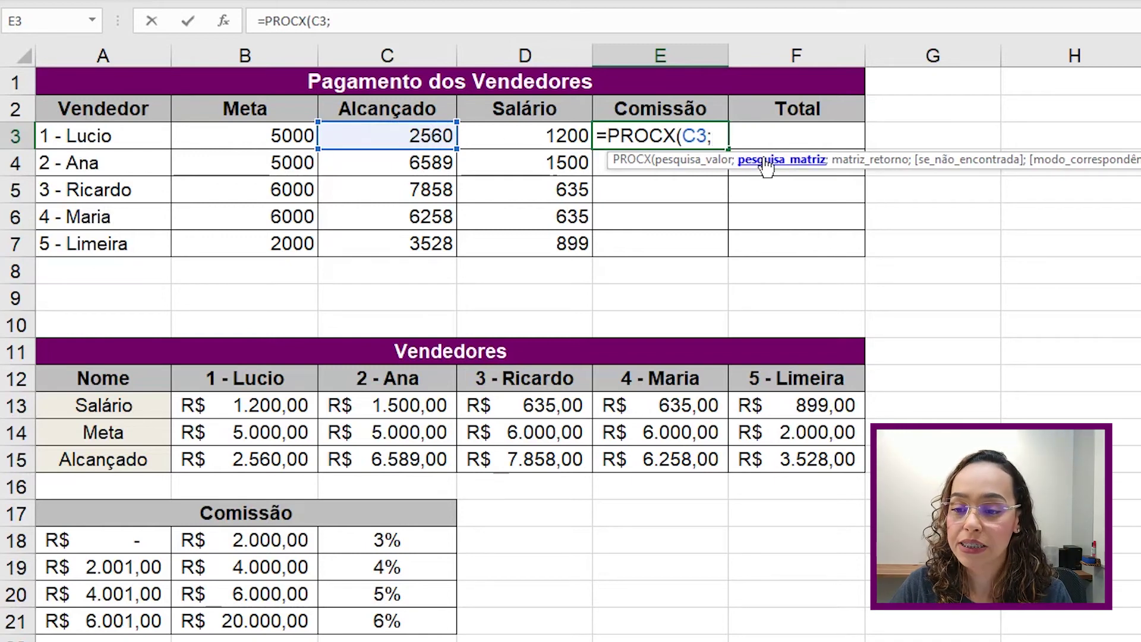
{"action": "left_click_drag", "start_coordinate": [80, 541], "coordinate": [79, 624]}
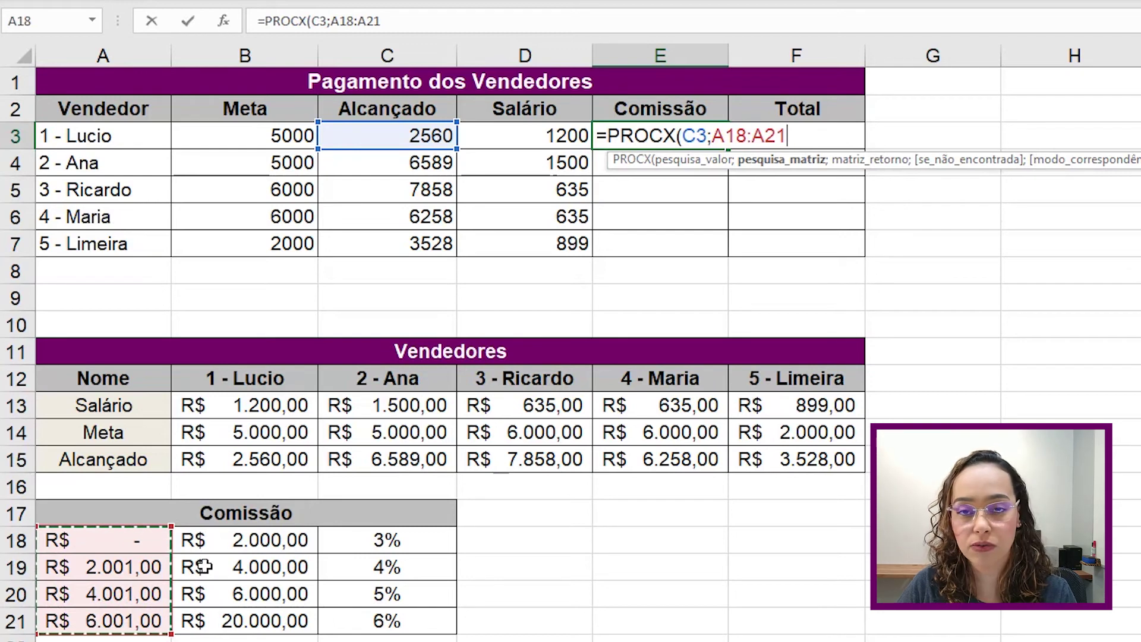
{"action": "type", "text": ";"}
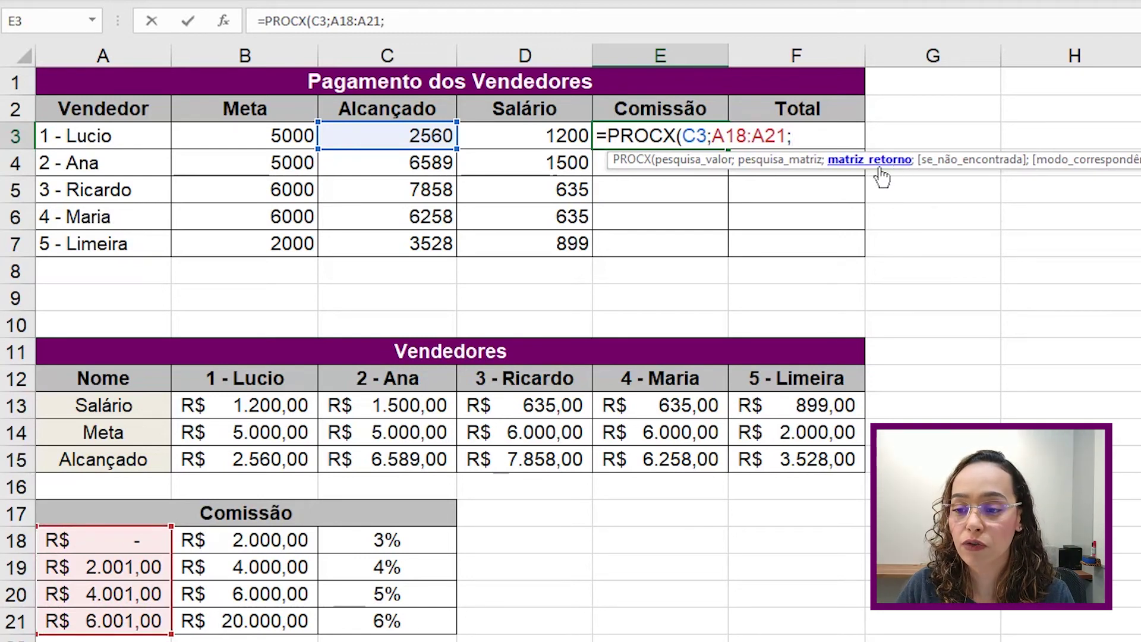
{"action": "left_click_drag", "start_coordinate": [427, 538], "coordinate": [410, 624]}
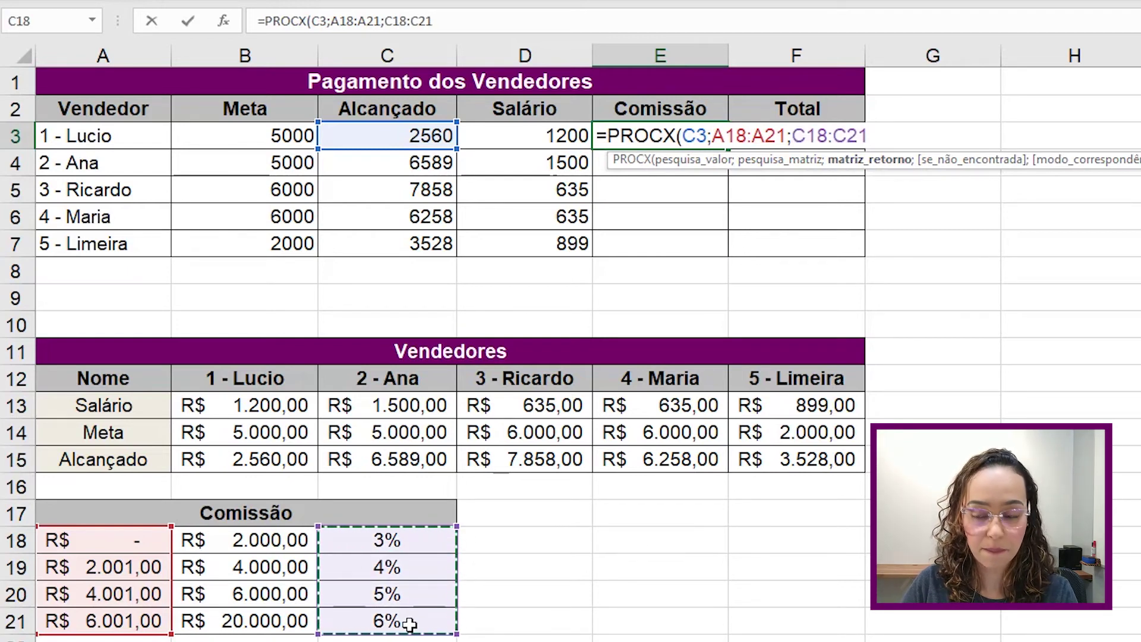
{"action": "type", "text": ";0"}
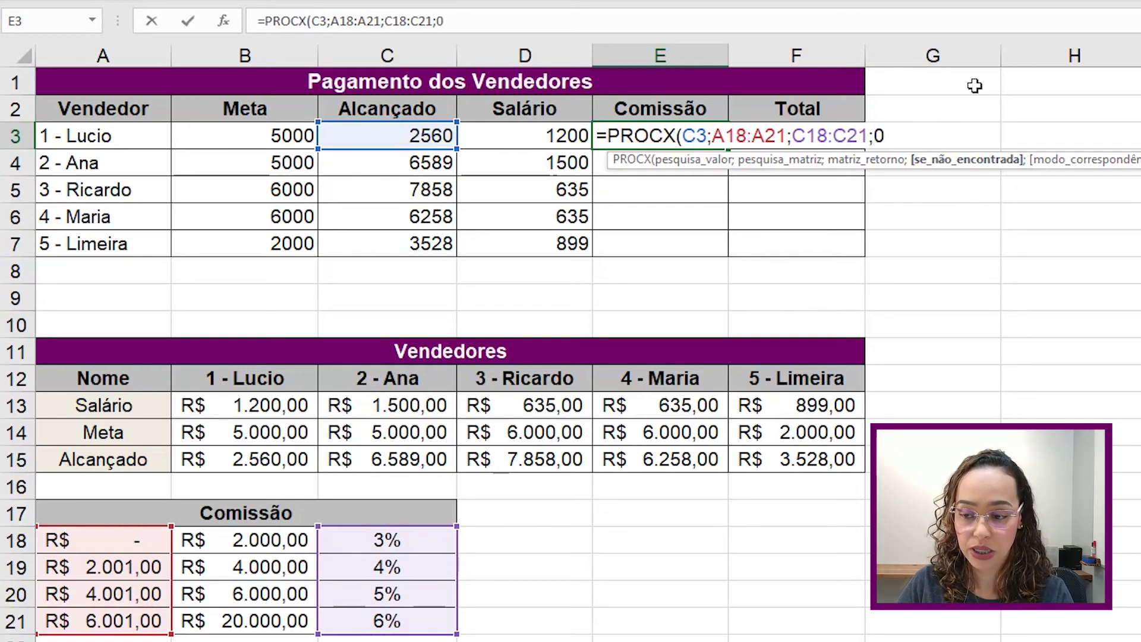
{"action": "type", "text": ";"}
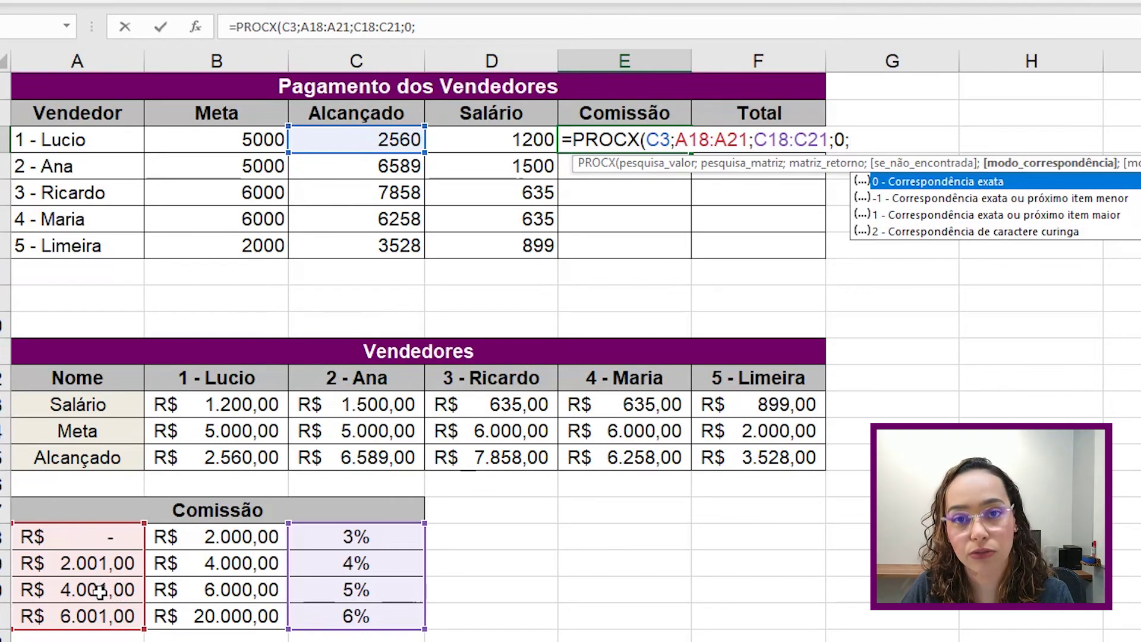
{"action": "double_click", "coordinate": [975, 198]}
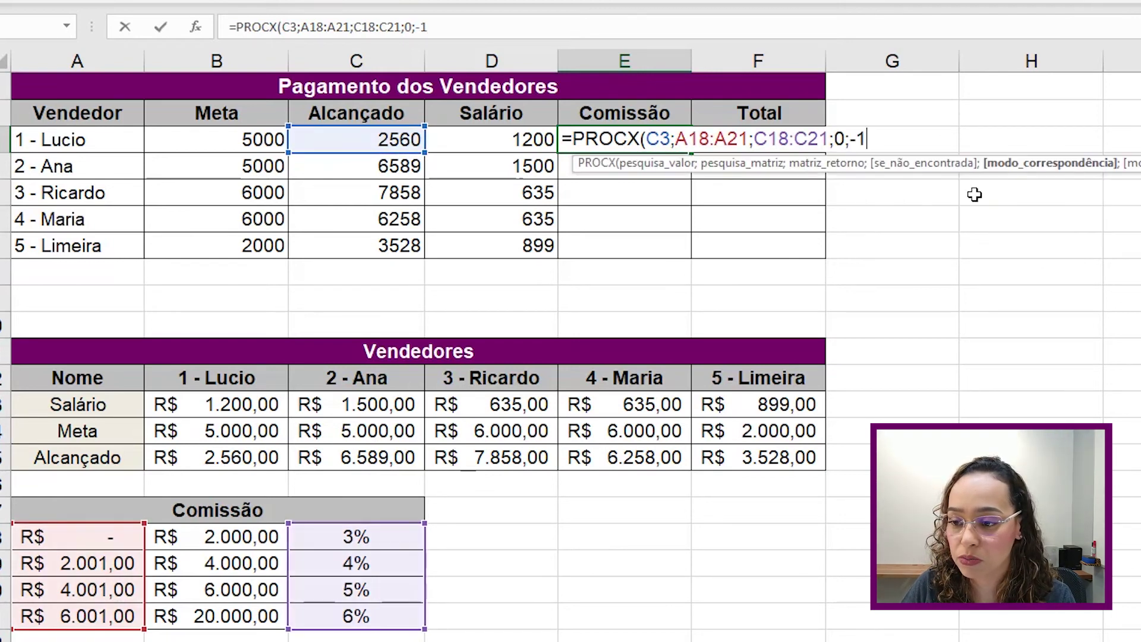
{"action": "key", "text": "Return"}
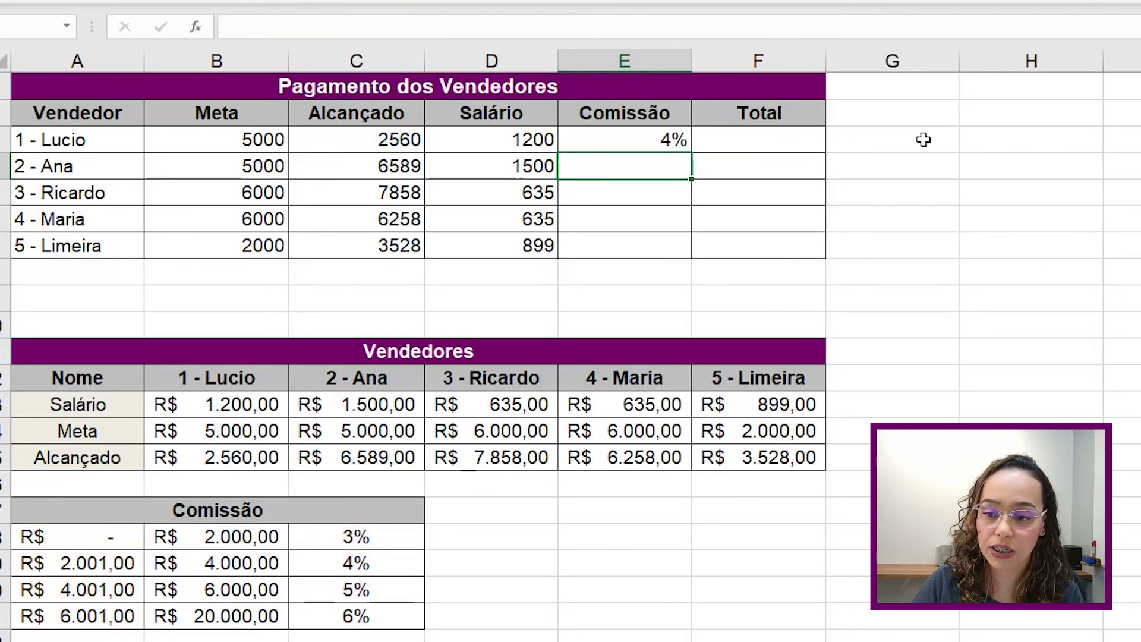
Step: Lock the bracket ranges A18:A21 and C18:C21 and fill the commission down to E7
{"action": "left_click", "coordinate": [666, 141]}
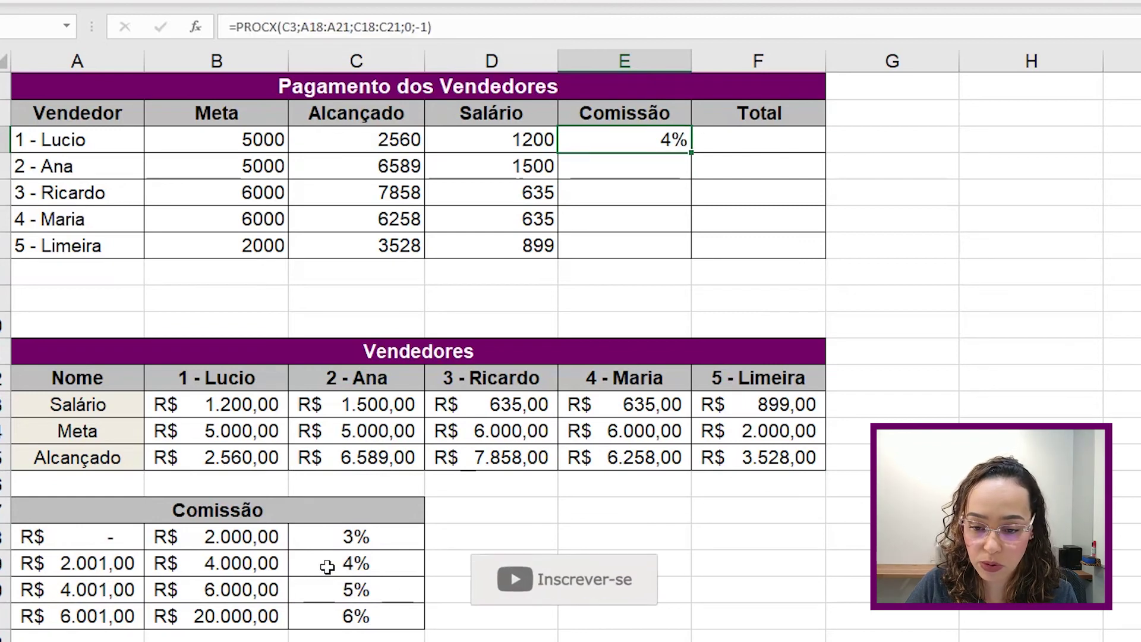
{"action": "double_click", "coordinate": [628, 139]}
{"action": "left_click_drag", "start_coordinate": [677, 139], "coordinate": [831, 139]}
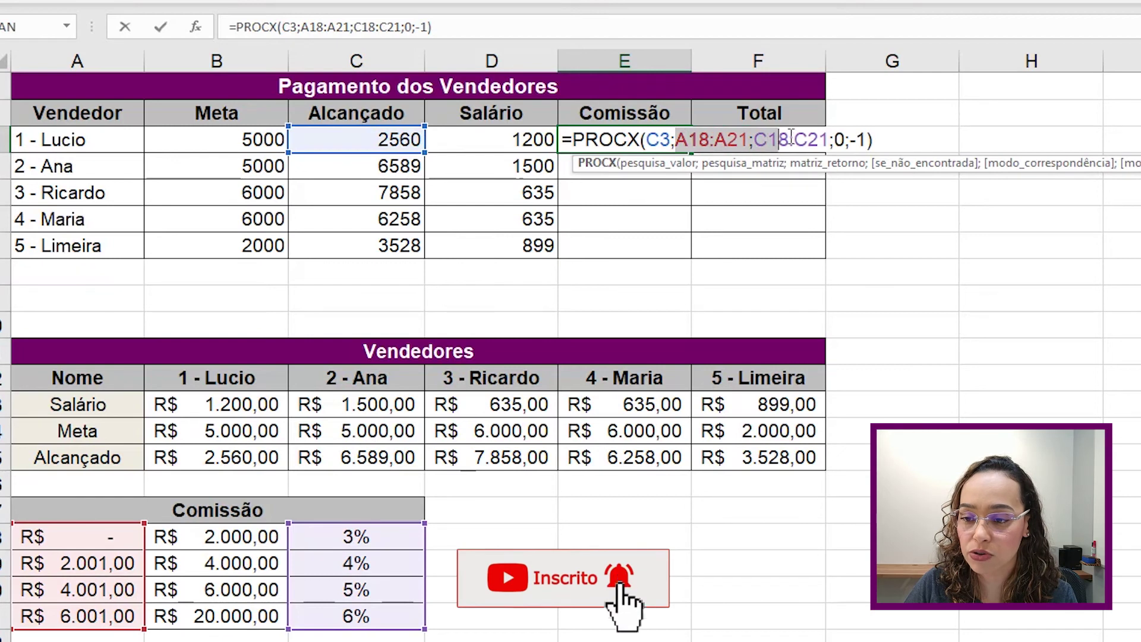
{"action": "key", "text": "F4"}
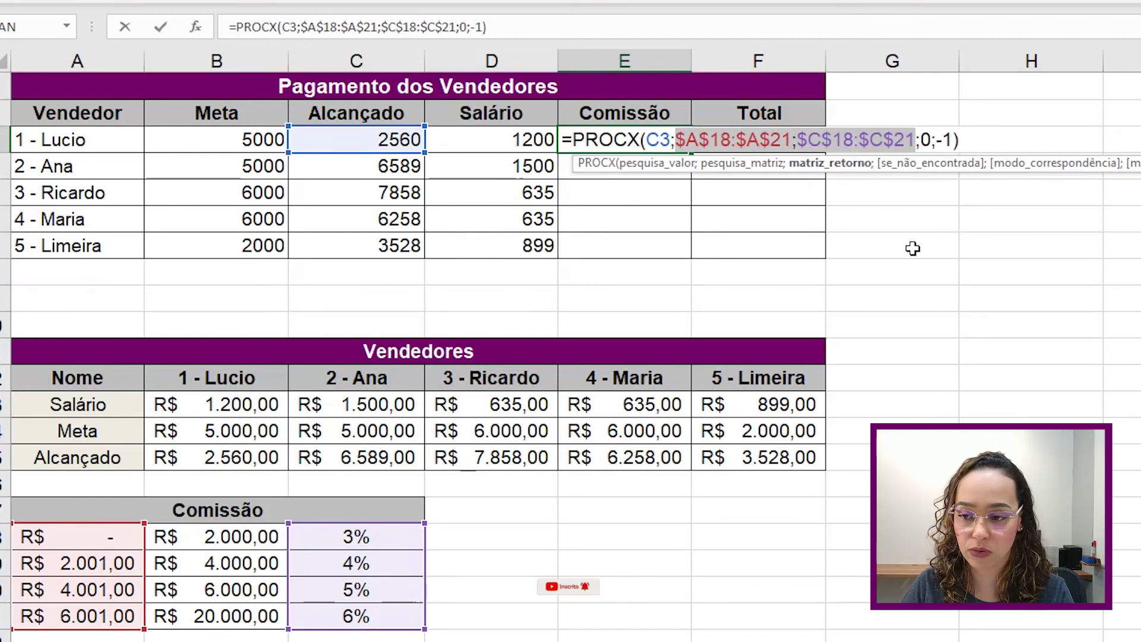
{"action": "key", "text": "Return"}
{"action": "left_click", "coordinate": [671, 141]}
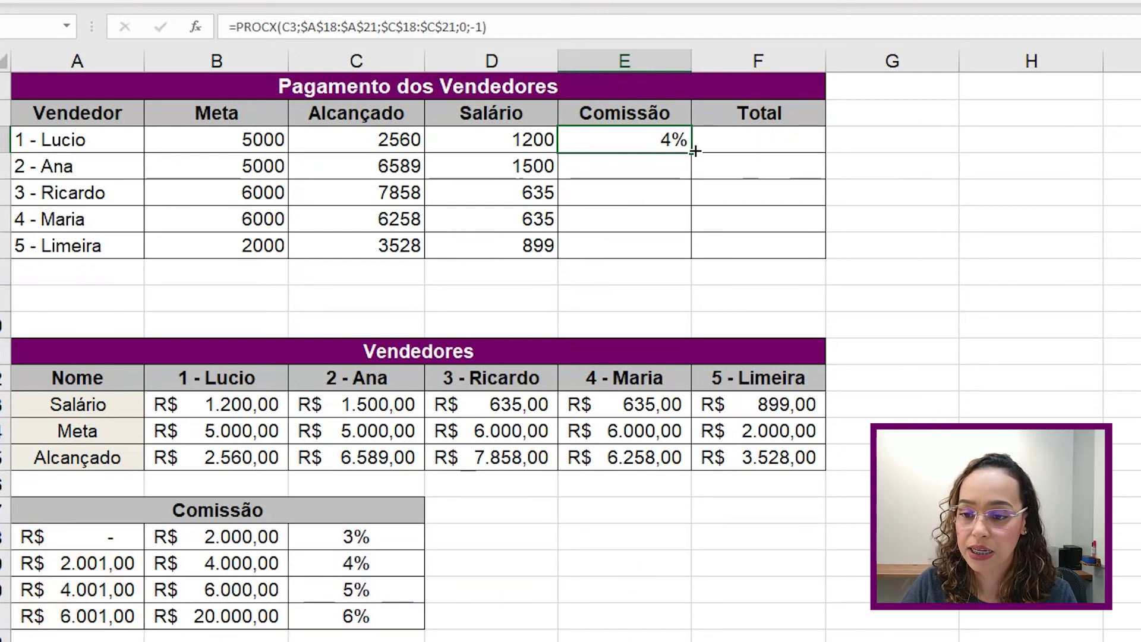
{"action": "double_click", "coordinate": [691, 153]}
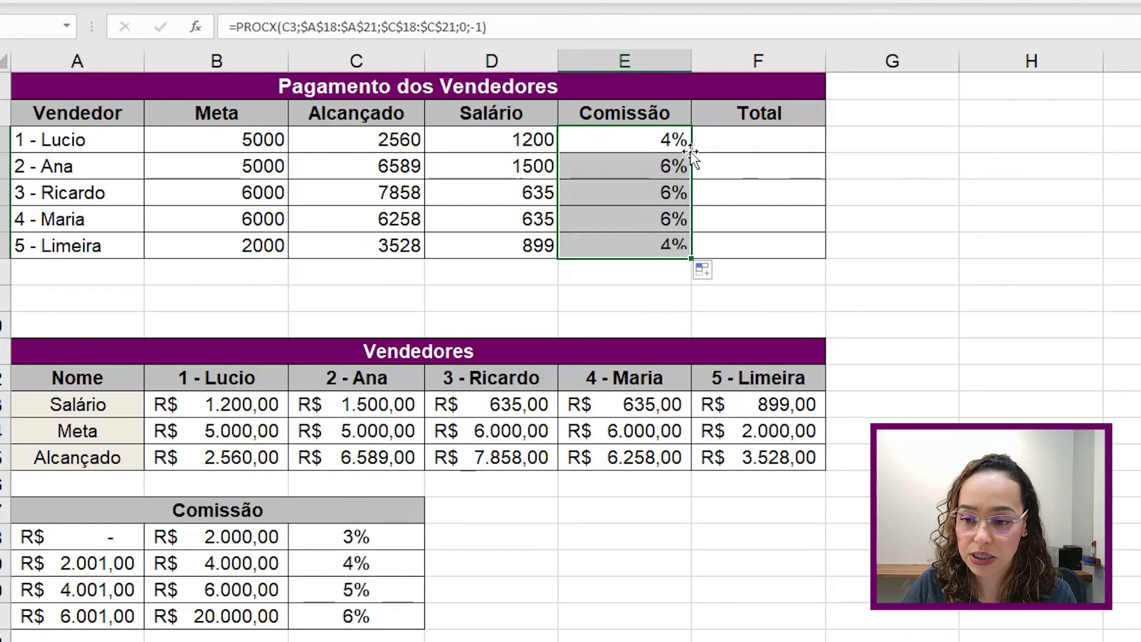
{"action": "left_click", "coordinate": [652, 167]}
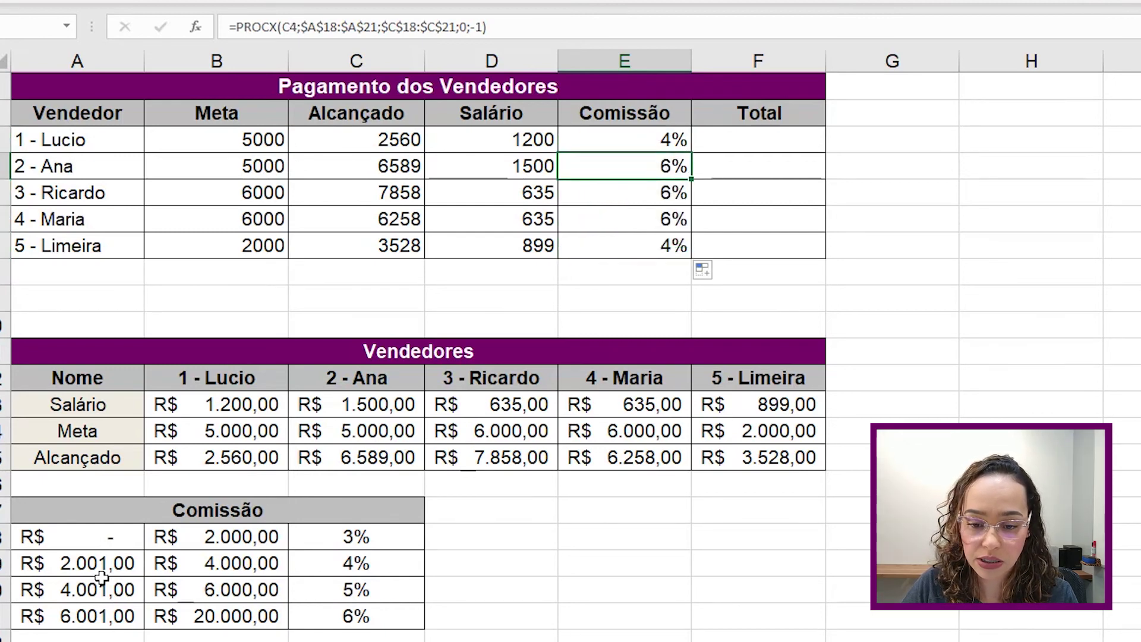
{"action": "left_click", "coordinate": [645, 247]}
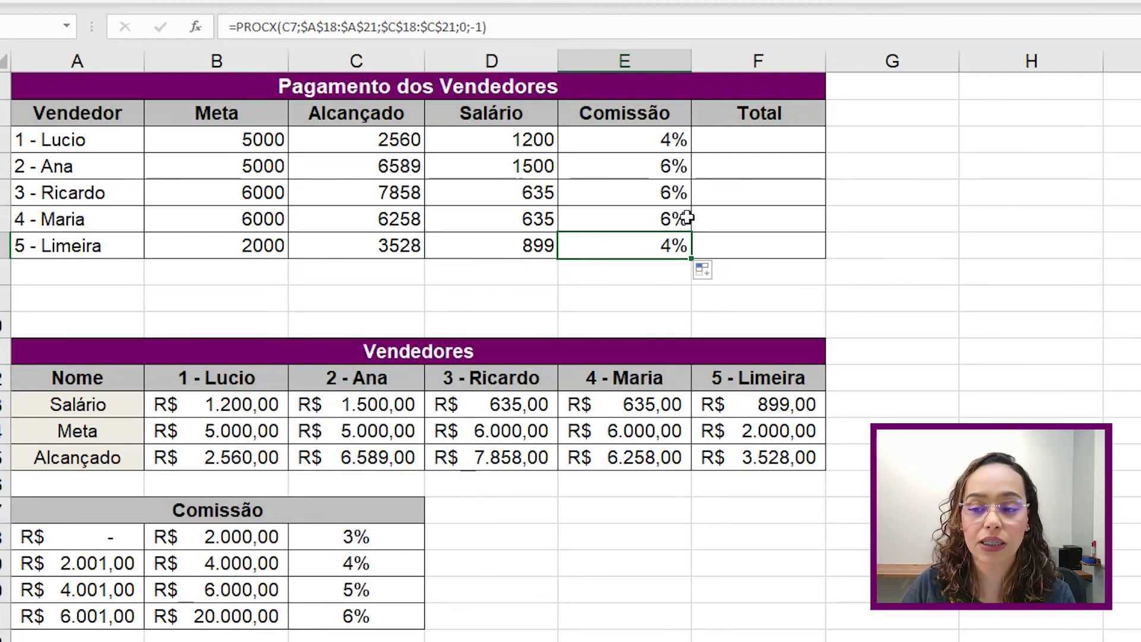
{"action": "double_click", "coordinate": [785, 130]}
Step: Enter =D3+C3*E3 in F3 and fill the Total formula down to F7
{"action": "type", "text": "="}
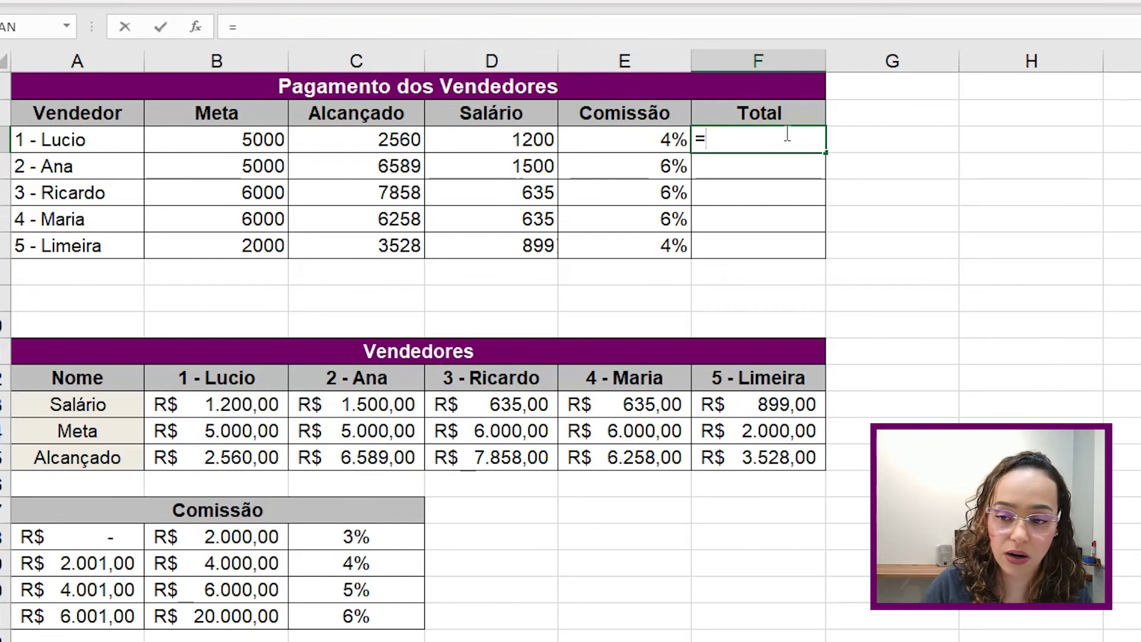
{"action": "left_click", "coordinate": [484, 143]}
{"action": "type", "text": "+"}
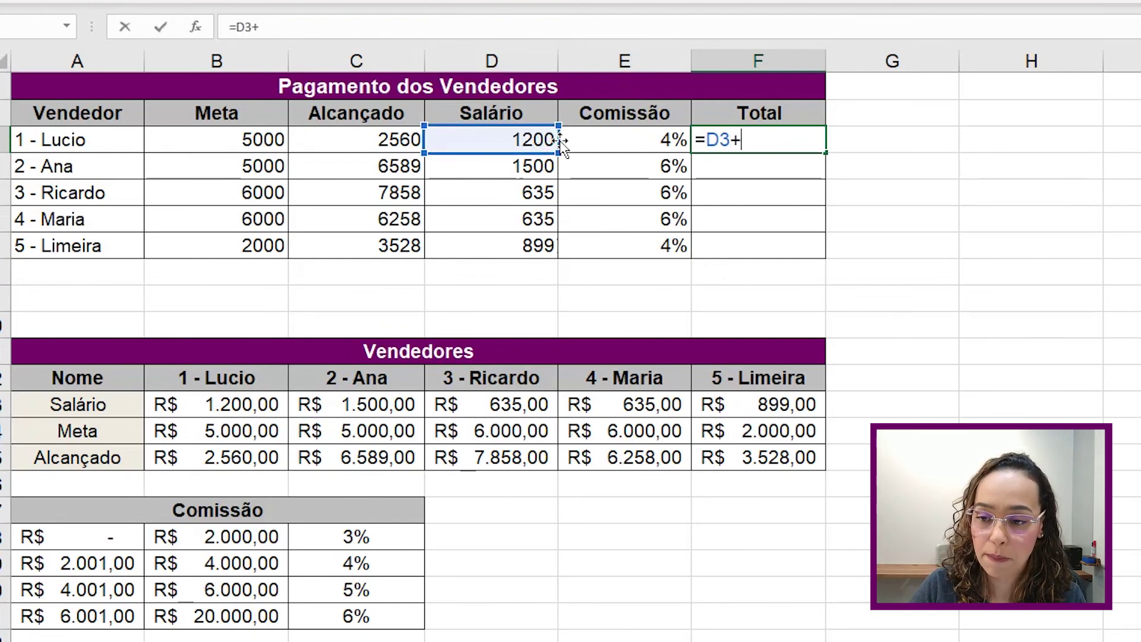
{"action": "left_click", "coordinate": [383, 146]}
{"action": "type", "text": "*"}
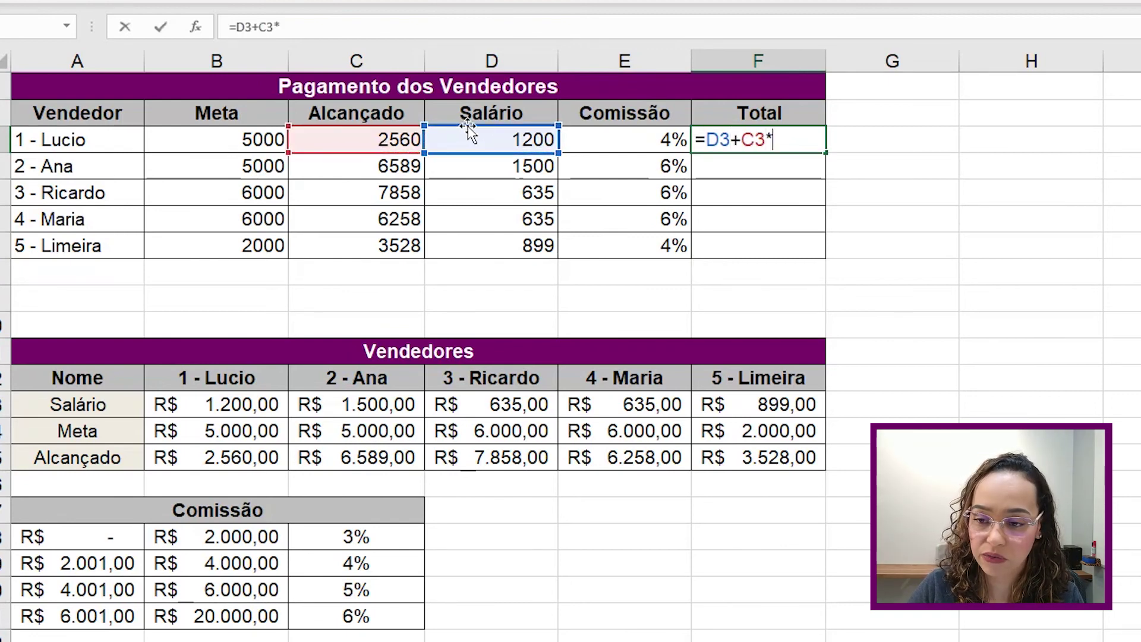
{"action": "left_click", "coordinate": [637, 139]}
{"action": "key", "text": "Return"}
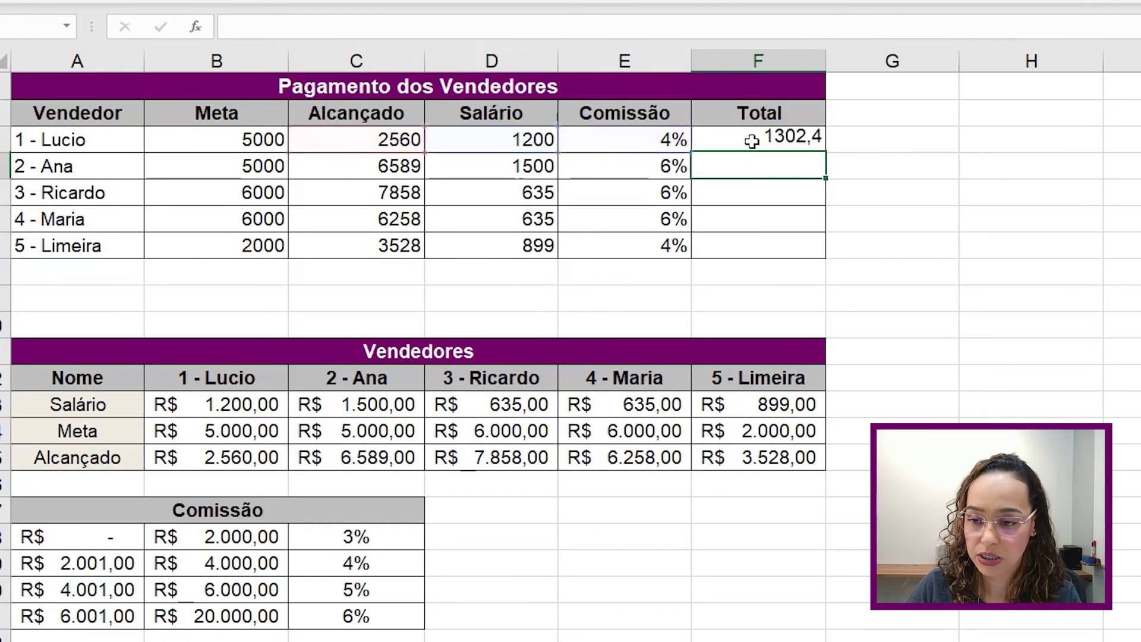
{"action": "left_click", "coordinate": [752, 140]}
{"action": "double_click", "coordinate": [826, 153]}
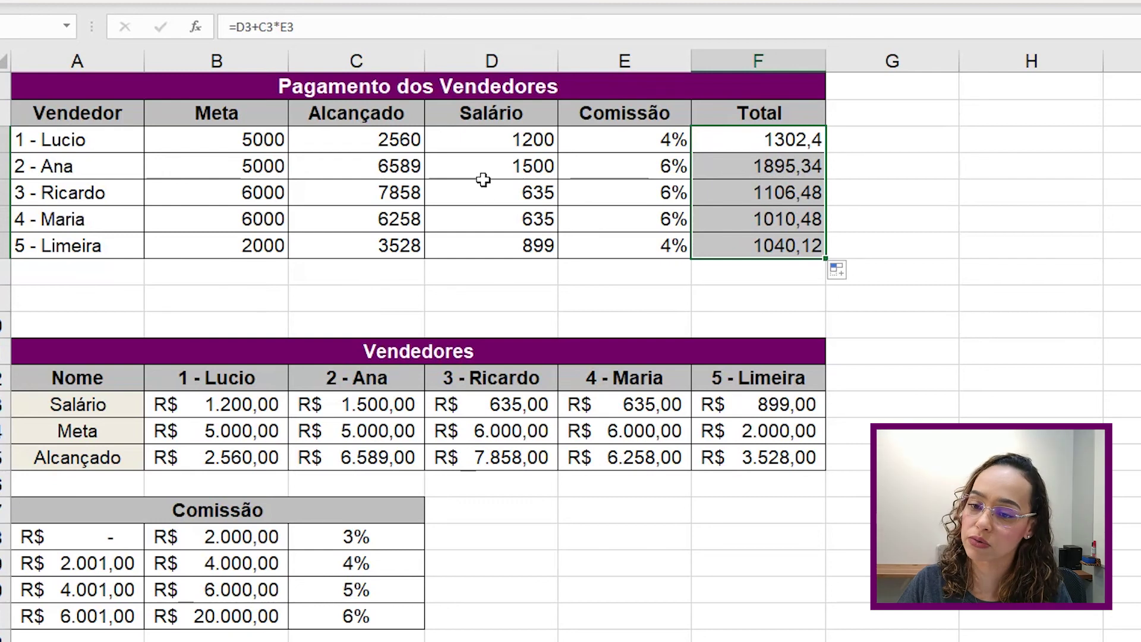
Step: Format B3:D7 and F3:F7 as R$ currency and centre the percentages in E3:E7
{"action": "left_click_drag", "start_coordinate": [244, 145], "coordinate": [482, 234]}
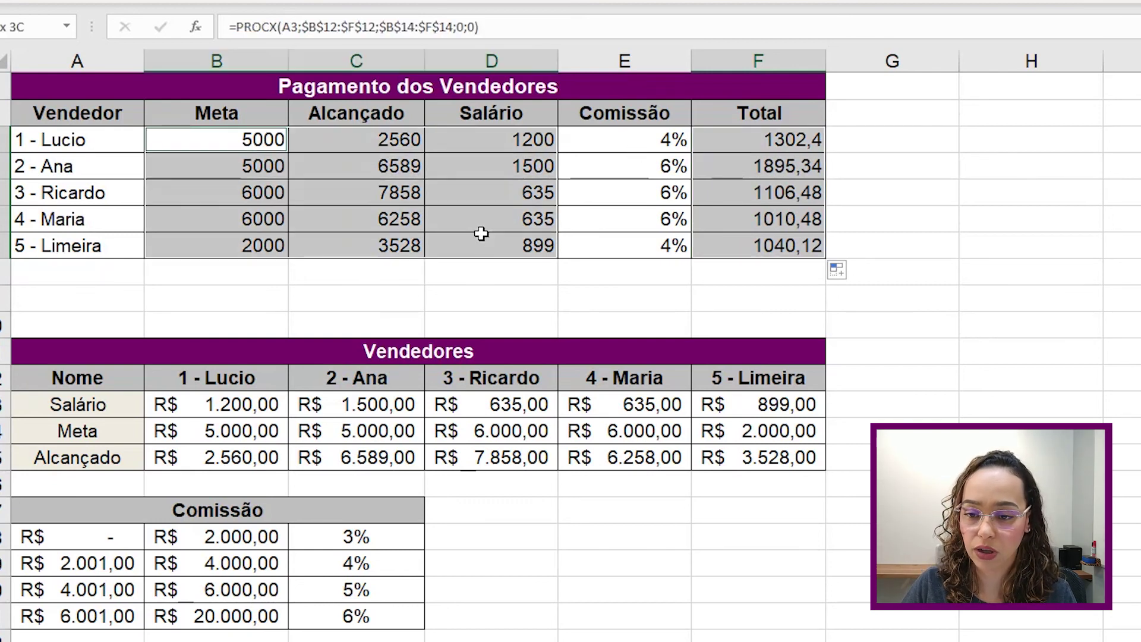
{"action": "key", "text": "ctrl+shift+4"}
{"action": "left_click", "coordinate": [731, 139]}
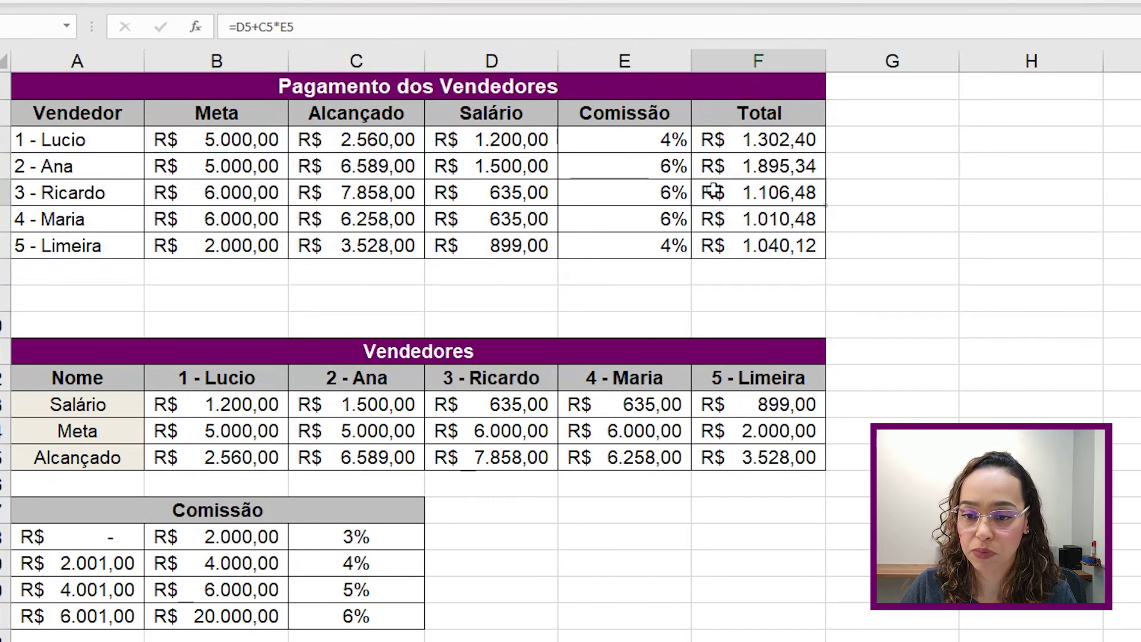
{"action": "left_click", "coordinate": [648, 138]}
{"action": "key", "text": "alt+h"}
{"action": "key", "text": "a"}
{"action": "key", "text": "c"}
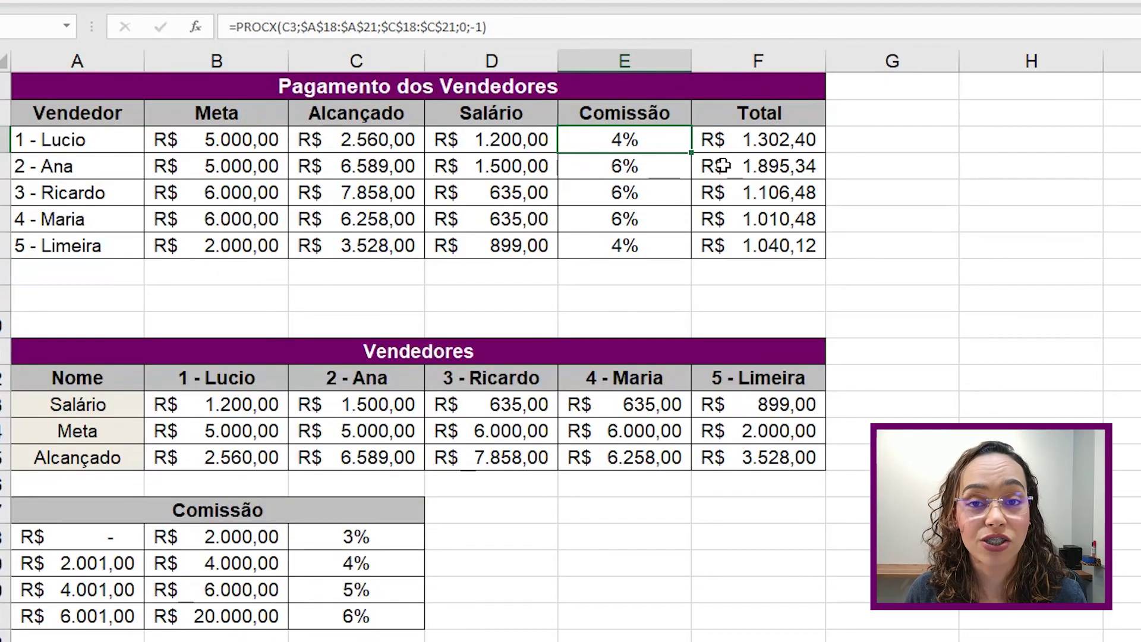